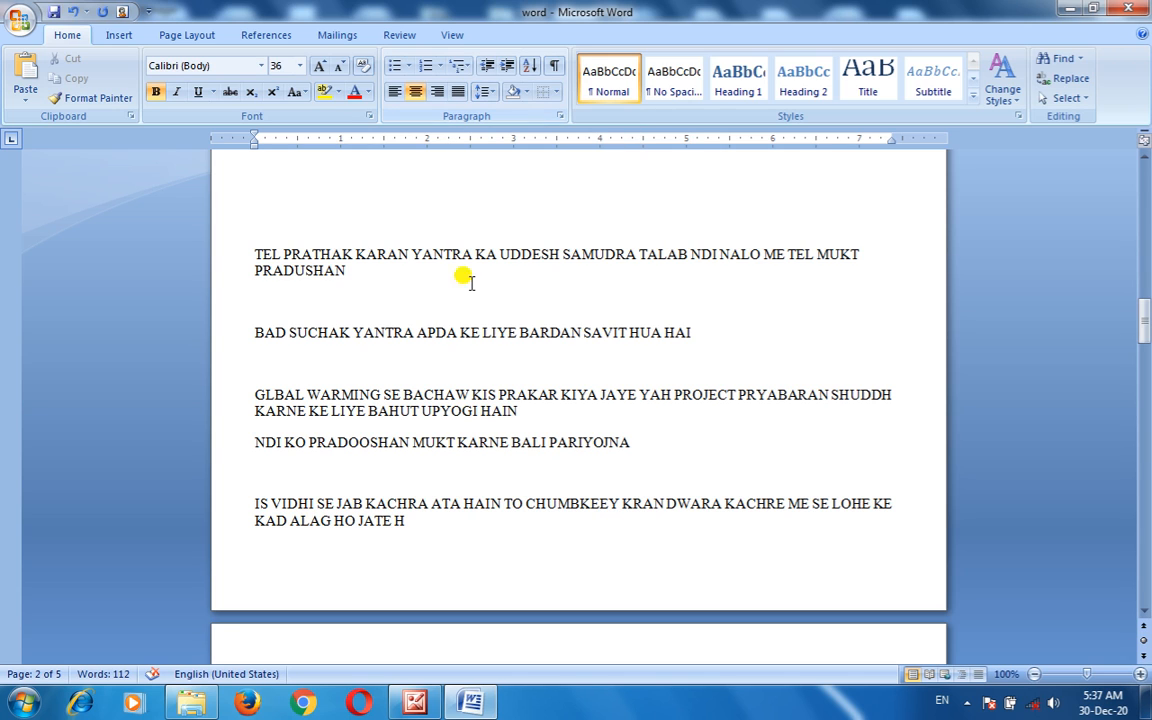
Justify the paragraphs from "TEL PRATHAK KARAN" through "KAD ALAG HO JATE H" on page 2.
{"action": "left_click", "coordinate": [456, 332]}
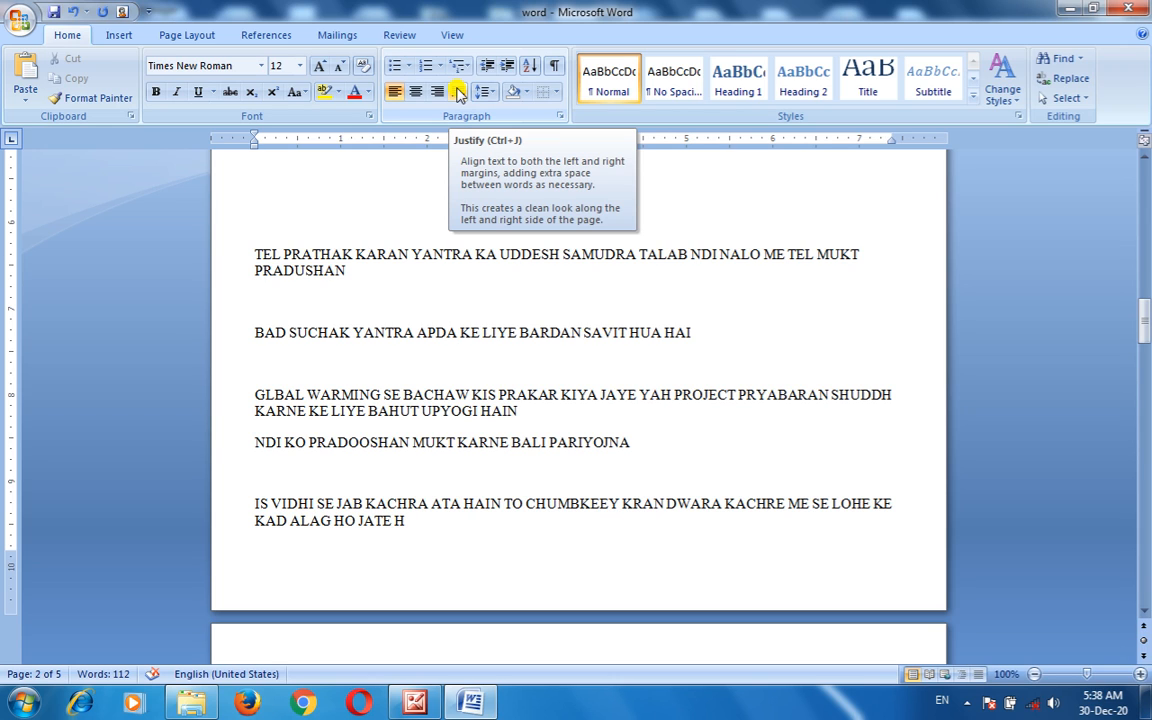
{"action": "left_click_drag", "start_coordinate": [418, 521], "coordinate": [260, 250]}
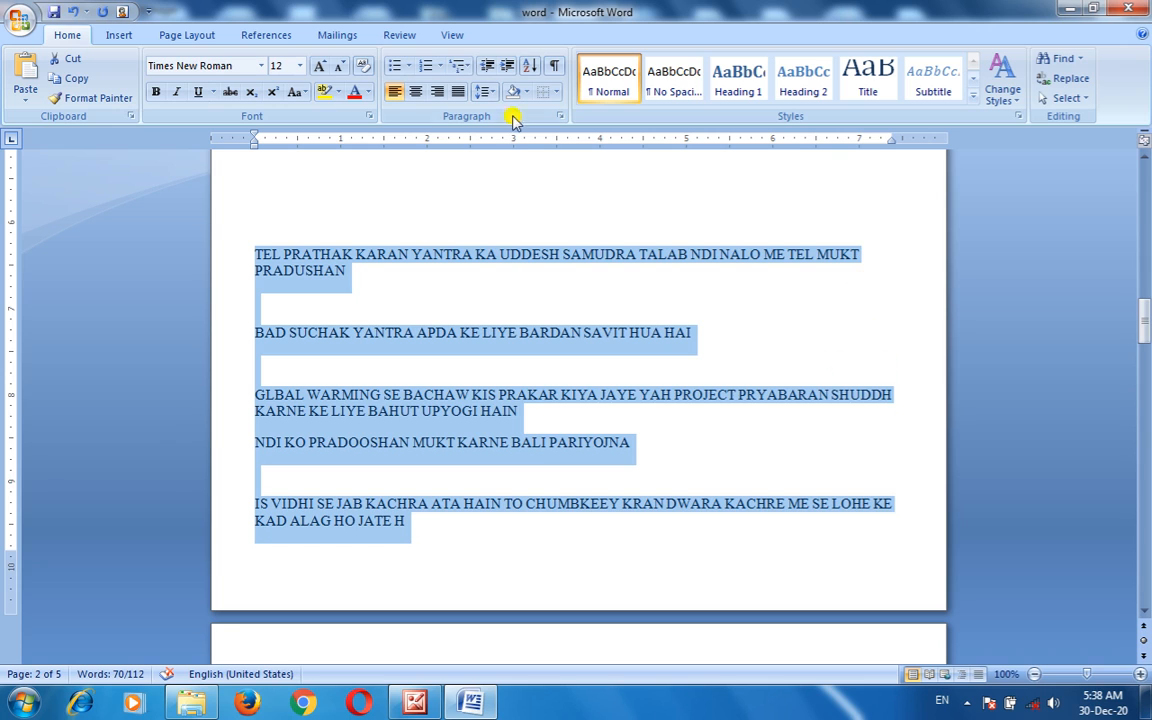
{"action": "left_click", "coordinate": [457, 92]}
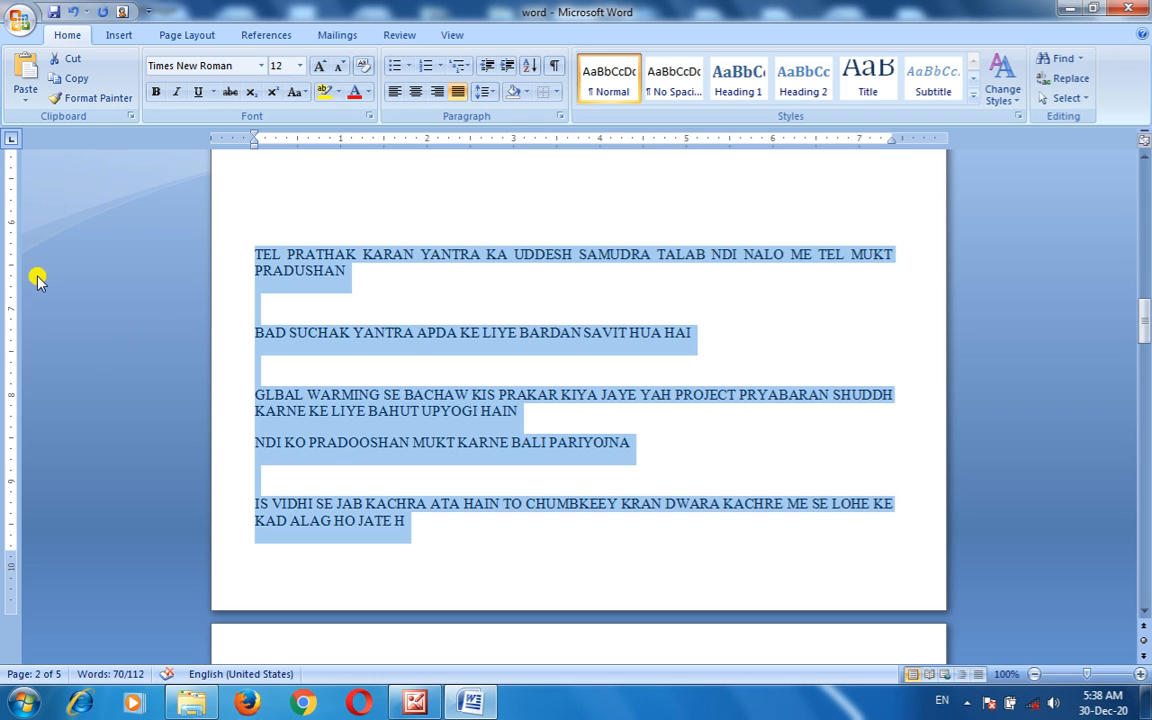
{"action": "left_click", "coordinate": [455, 92]}
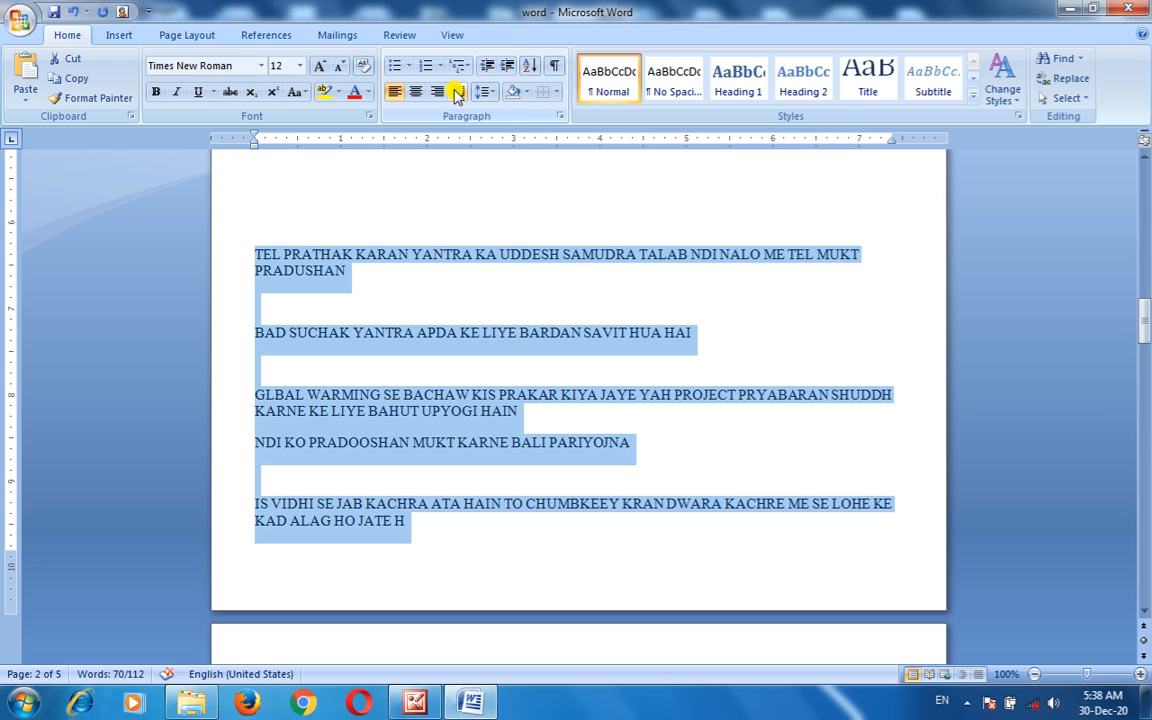
{"action": "left_click", "coordinate": [455, 92]}
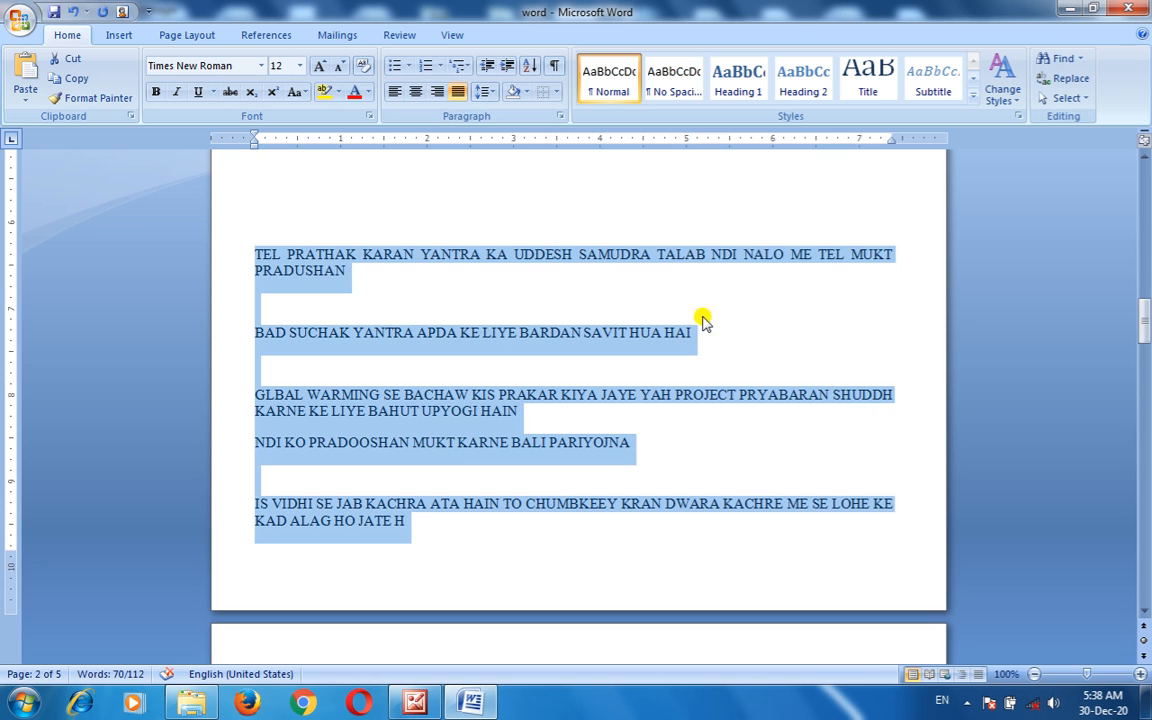
{"action": "left_click", "coordinate": [455, 283]}
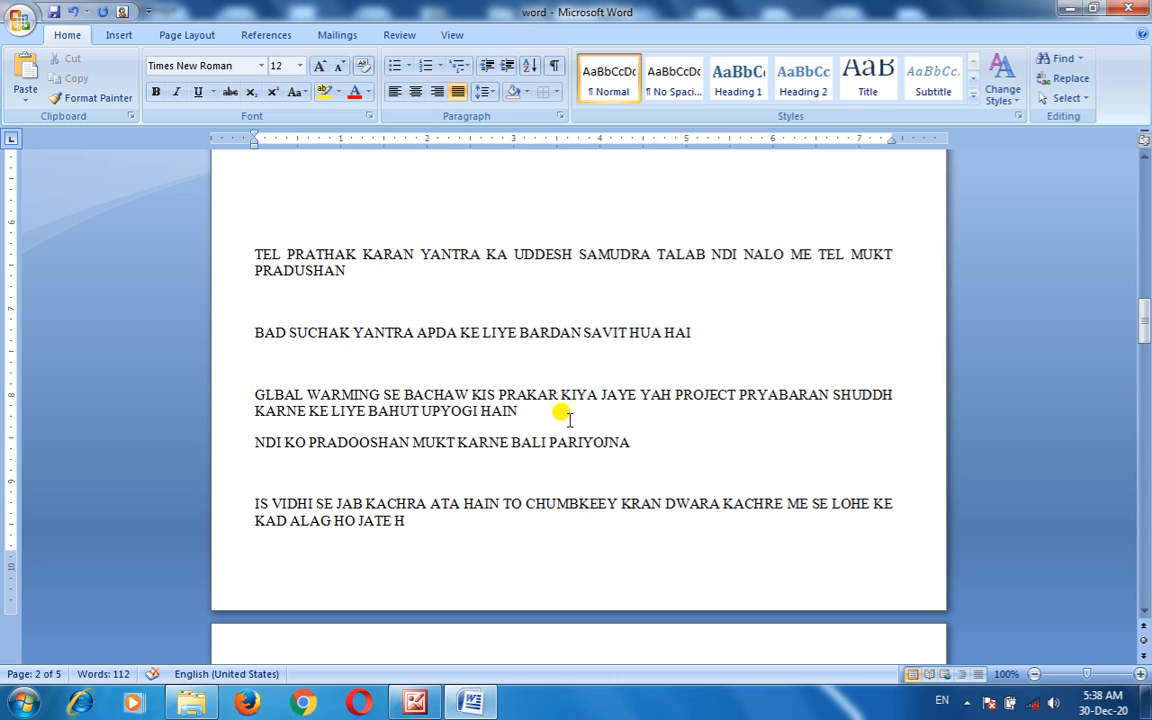
Delete the blank lines between the paragraphs from "TEL PRATHAK KARAN" down to "ANANDPUR ROAD LATERI", keeping the word PRADOOSHAN intact.
{"action": "left_click", "coordinate": [390, 290]}
{"action": "key", "text": "Delete"}
{"action": "left_click", "coordinate": [365, 334]}
{"action": "key", "text": "Delete"}
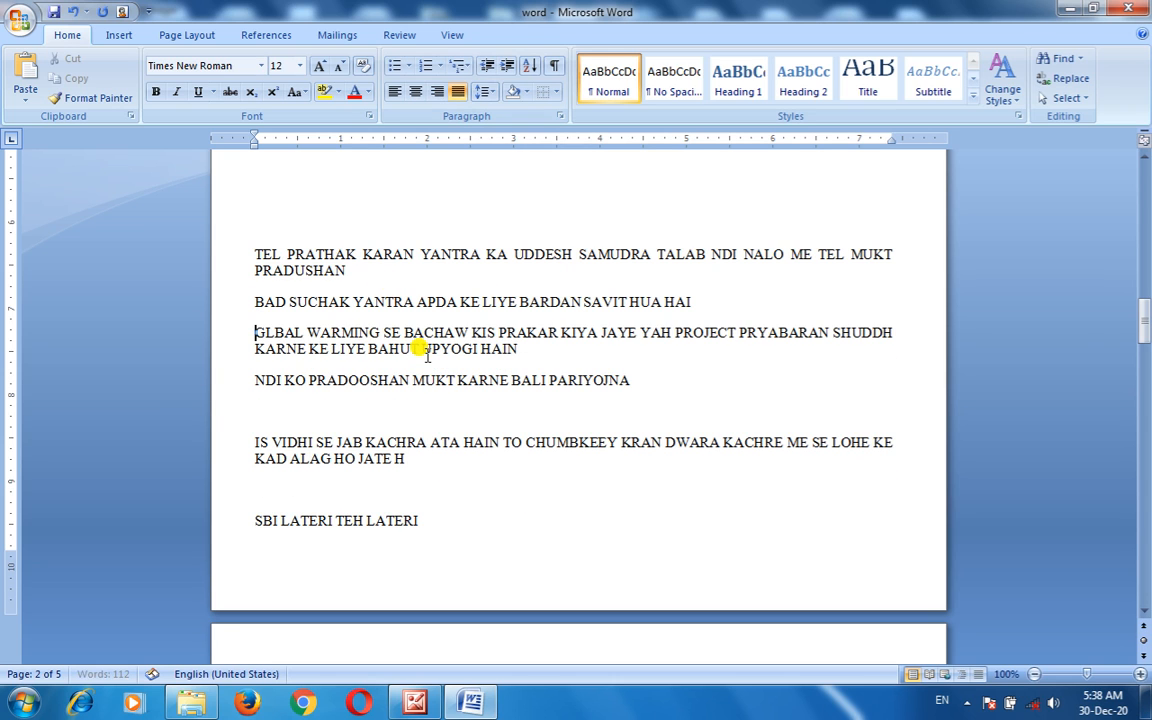
{"action": "left_click", "coordinate": [309, 381]}
{"action": "key", "text": "Delete"}
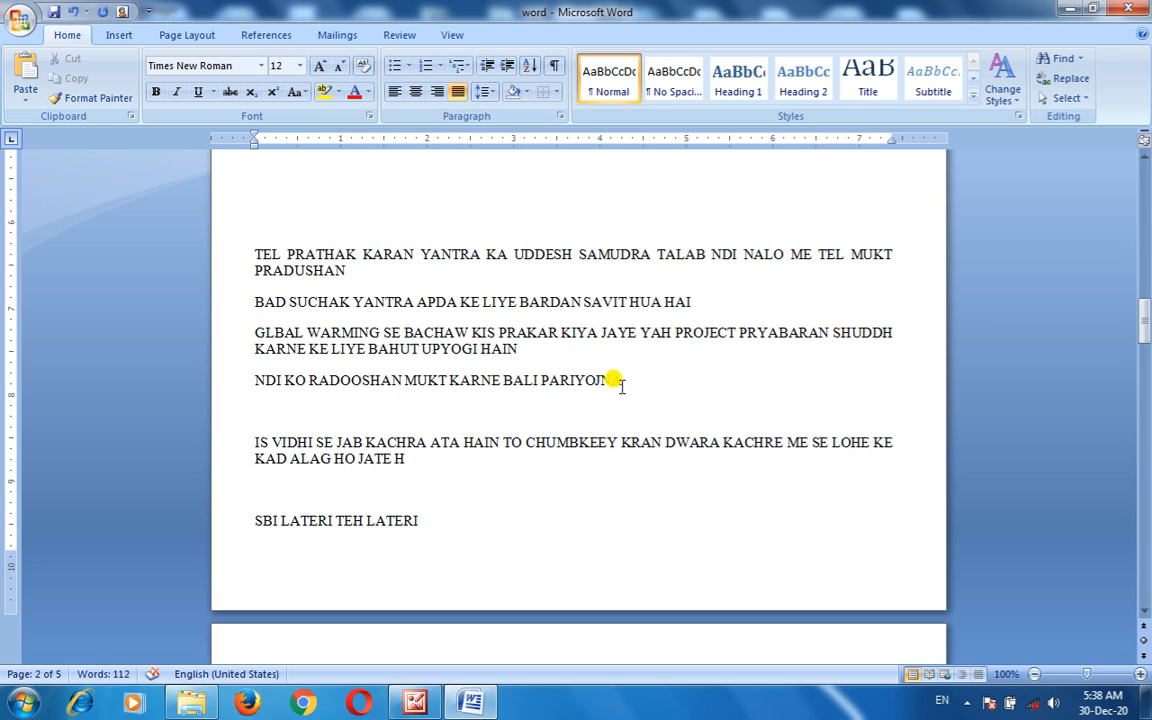
{"action": "type", "text": "P"}
{"action": "left_click", "coordinate": [328, 415]}
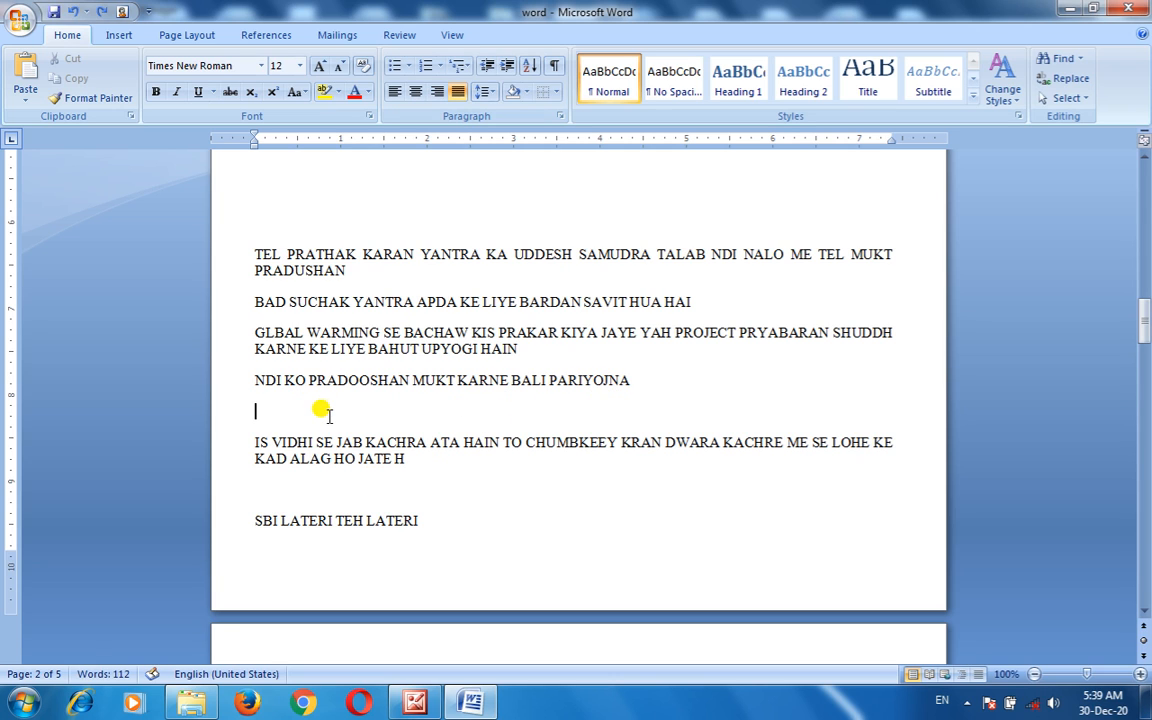
{"action": "key", "text": "Delete"}
{"action": "left_click", "coordinate": [338, 458]}
{"action": "key", "text": "Delete"}
{"action": "left_click", "coordinate": [452, 488]}
{"action": "left_click_drag", "start_coordinate": [450, 489], "coordinate": [265, 221]}
{"action": "left_click", "coordinate": [311, 265]}
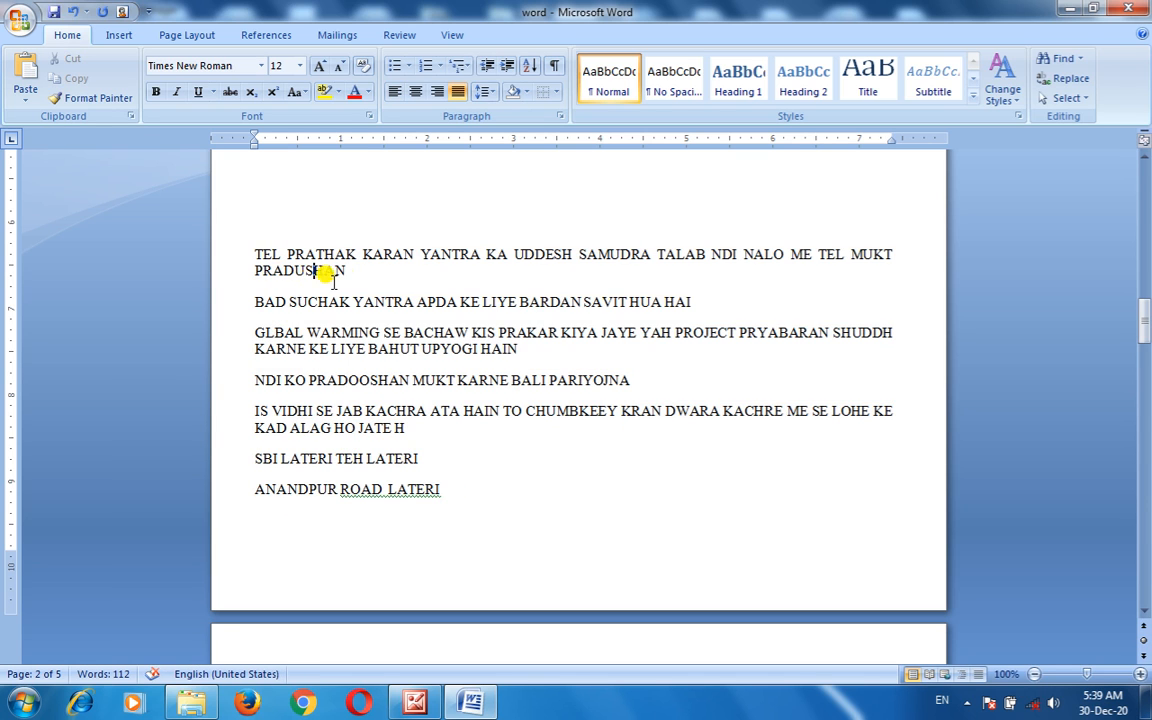
{"action": "left_click_drag", "start_coordinate": [448, 491], "coordinate": [225, 205]}
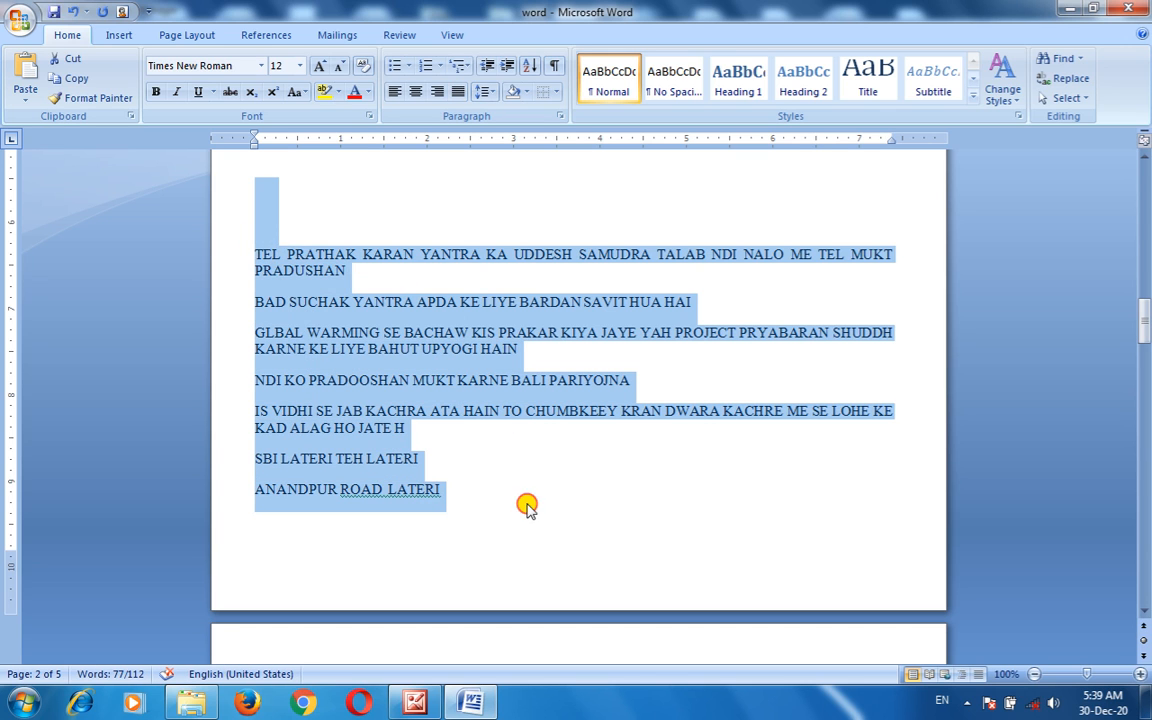
{"action": "left_click", "coordinate": [500, 495]}
{"action": "left_click_drag", "start_coordinate": [450, 489], "coordinate": [254, 248]}
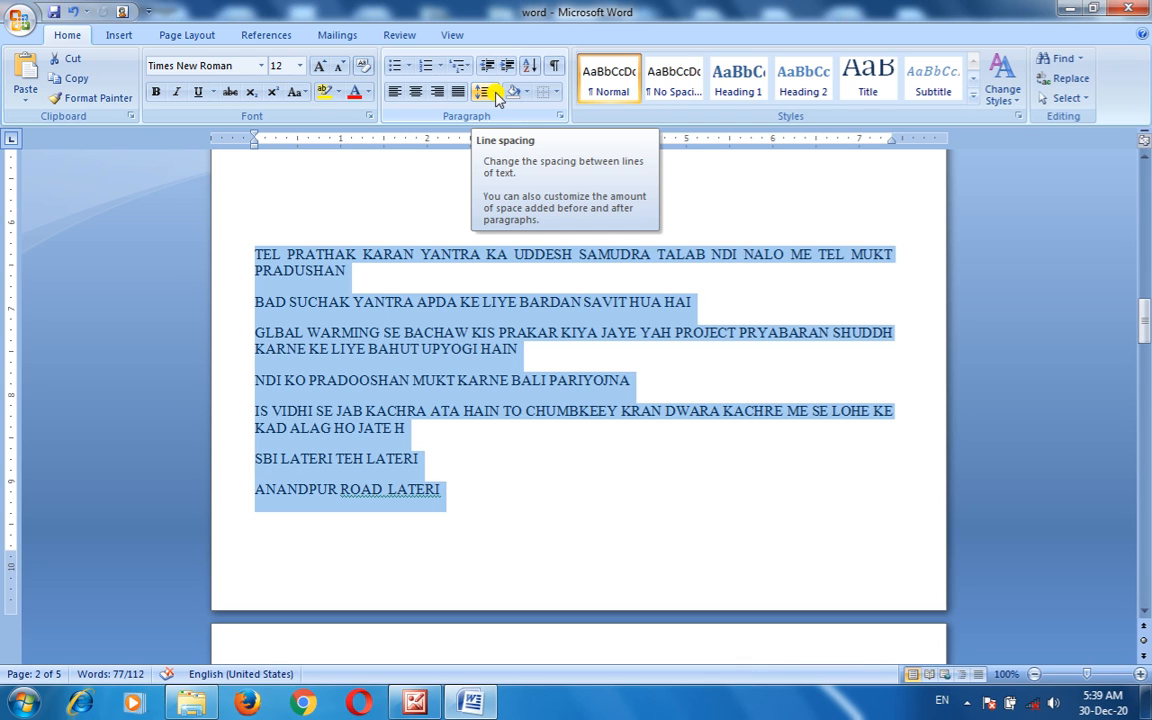
{"action": "left_click", "coordinate": [252, 255]}
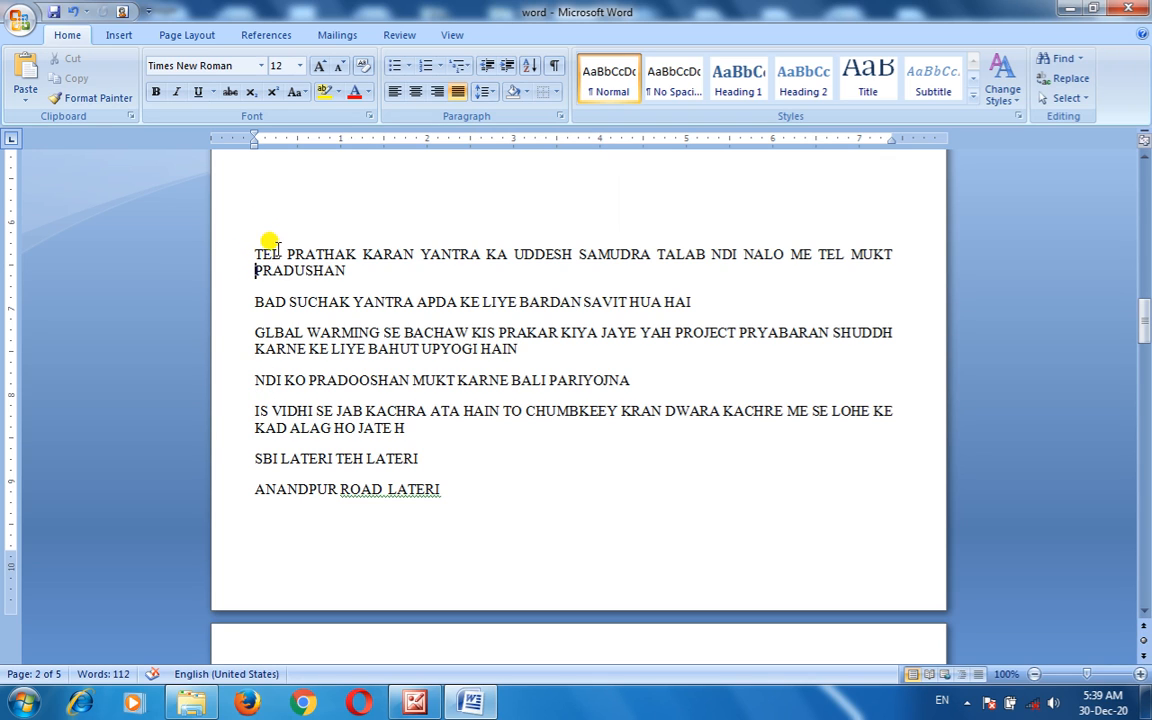
Try line spacings of 1.5, 2.0 and 2.5 on the paragraphs from "TEL PRATHAK KARAN" to "ANANDPUR ROAD LATERI".
{"action": "left_click_drag", "start_coordinate": [430, 490], "coordinate": [263, 243]}
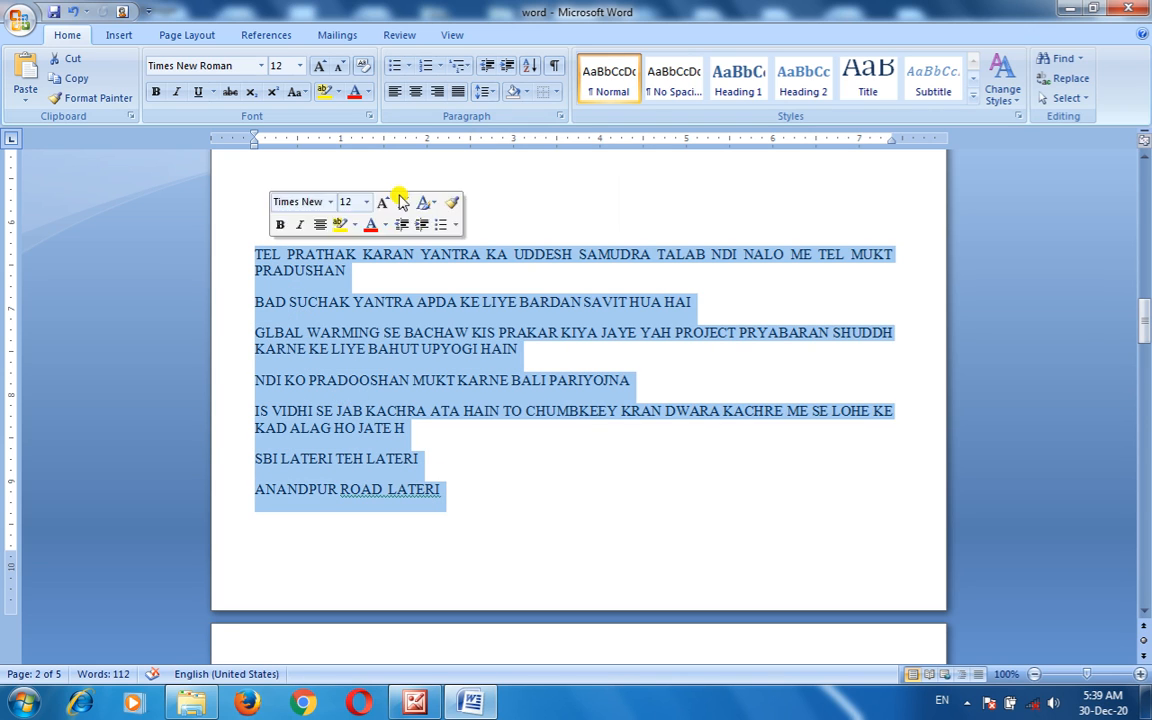
{"action": "left_click", "coordinate": [482, 92]}
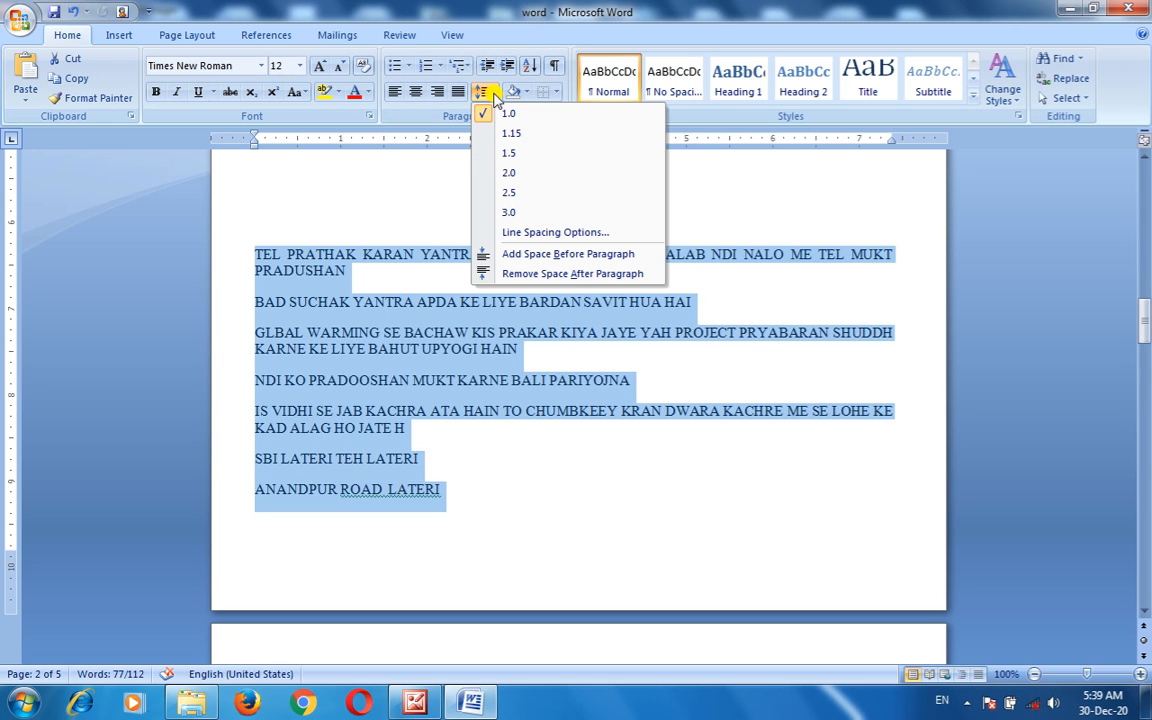
{"action": "left_click", "coordinate": [511, 155]}
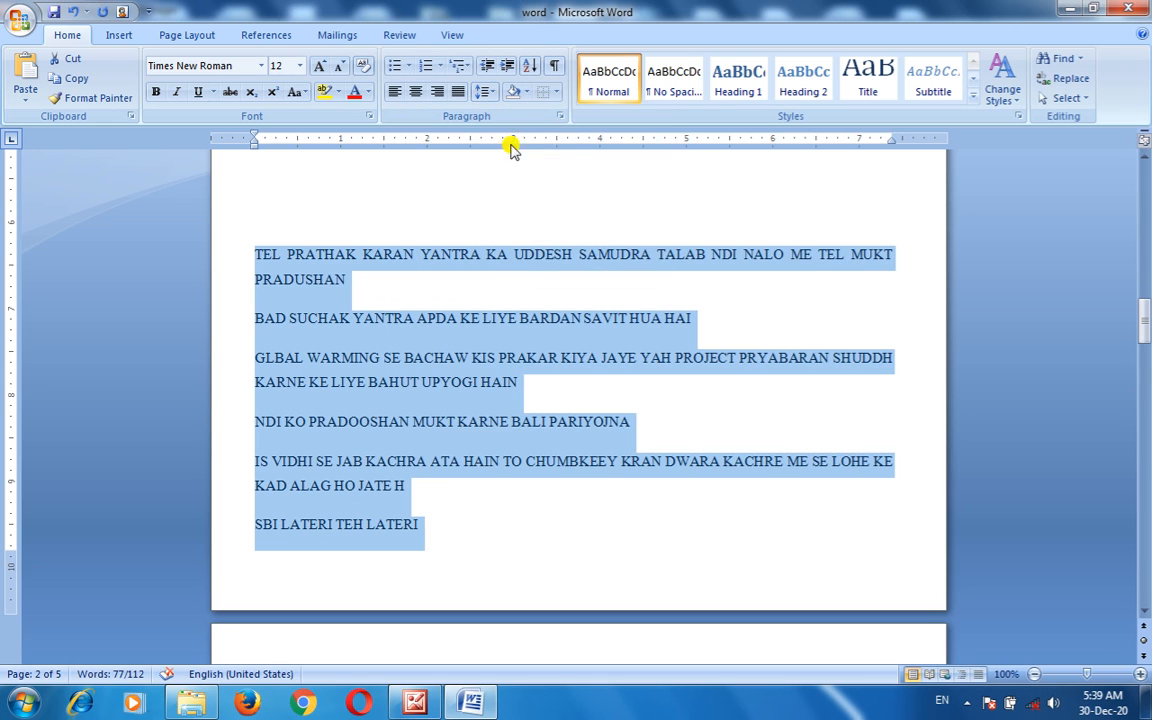
{"action": "left_click", "coordinate": [495, 92]}
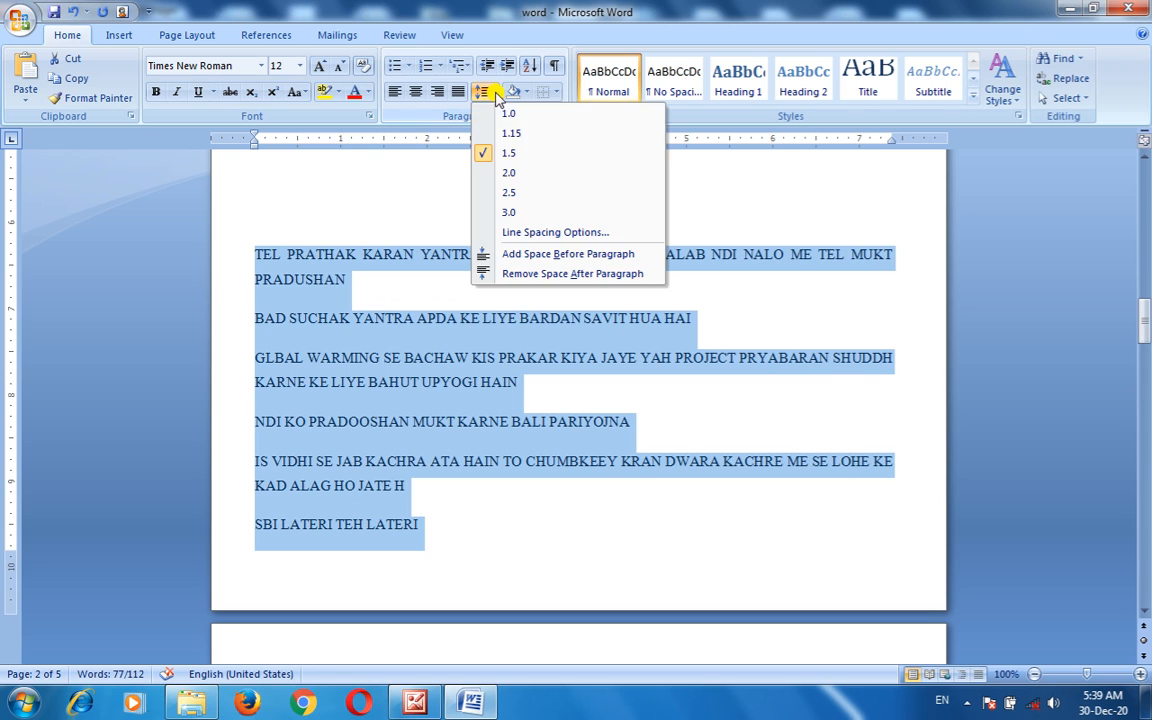
{"action": "left_click", "coordinate": [498, 172]}
{"action": "left_click", "coordinate": [484, 92]}
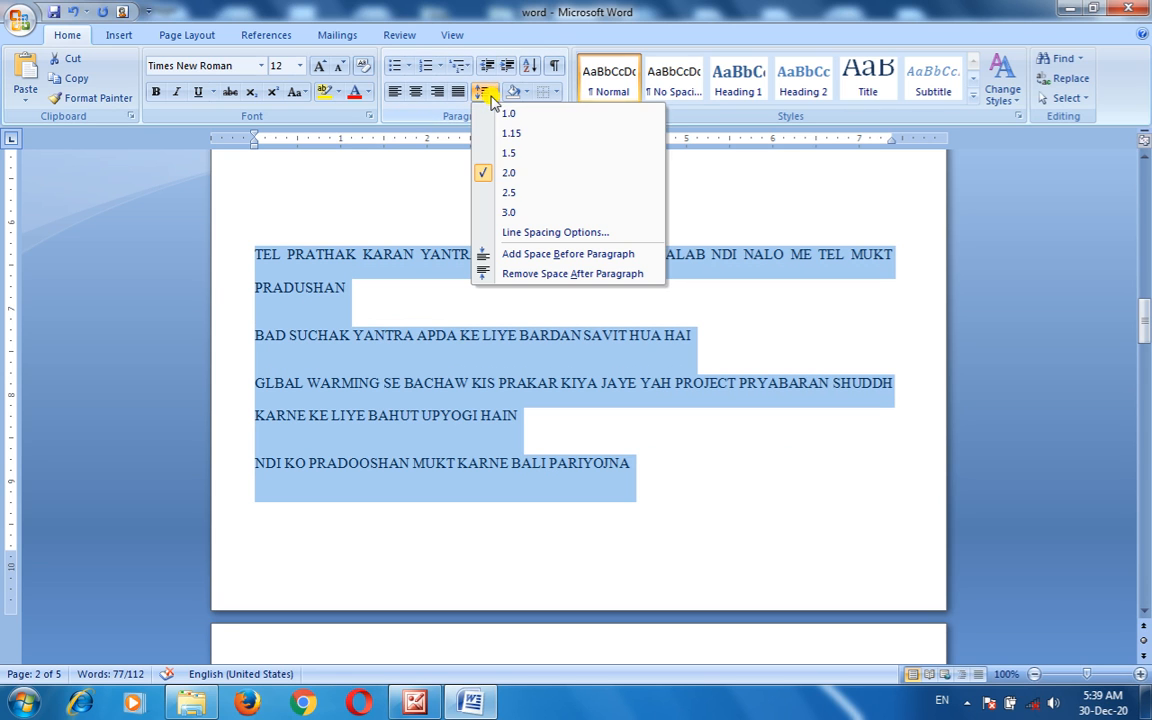
{"action": "left_click", "coordinate": [511, 195]}
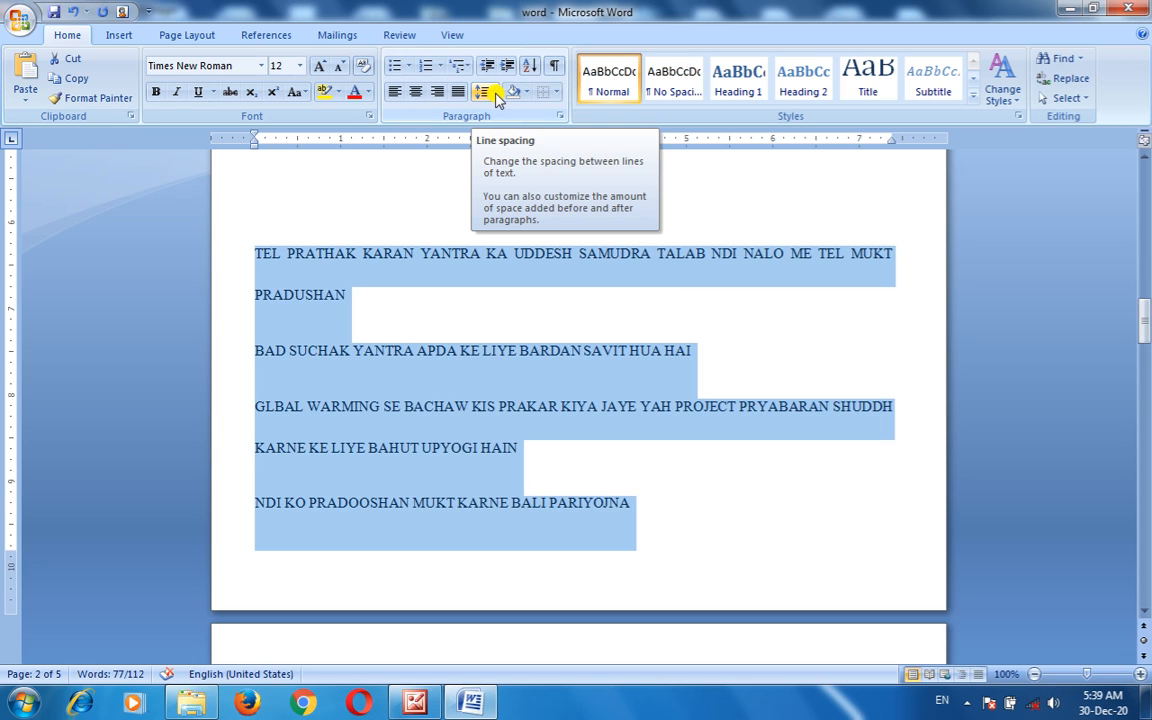
Set the line spacing of the selected paragraphs to 1.15 and clear the selection.
{"action": "left_click", "coordinate": [497, 97]}
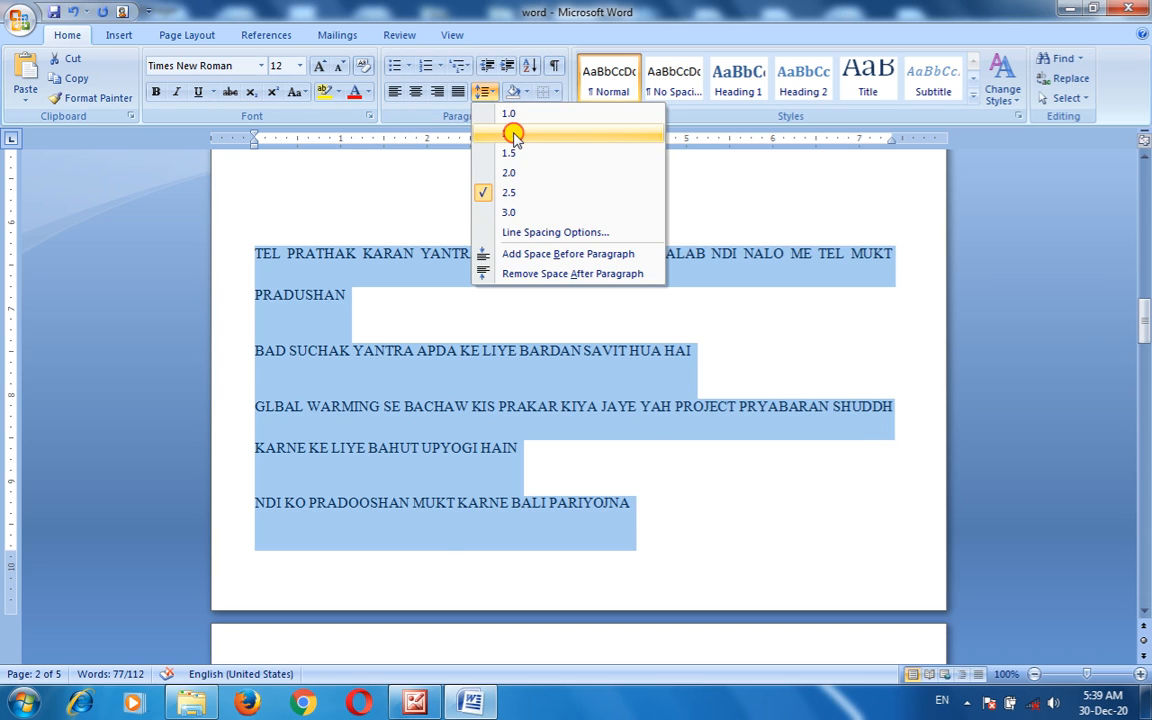
{"action": "left_click", "coordinate": [514, 134]}
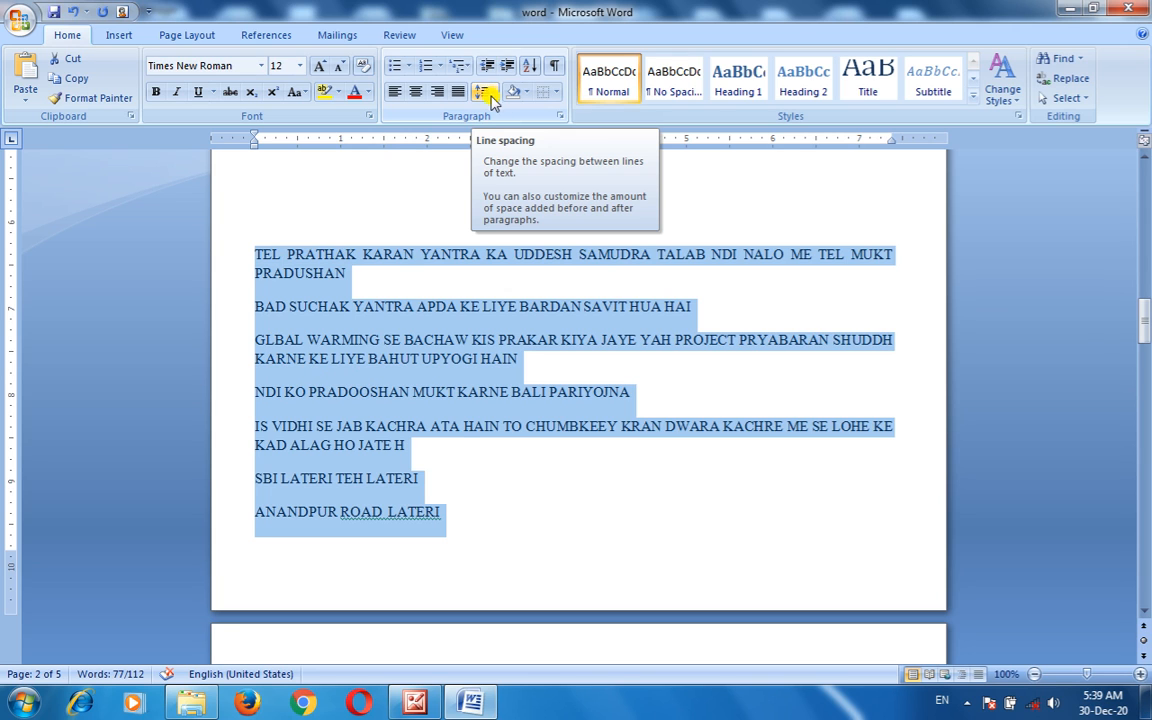
{"action": "left_click", "coordinate": [445, 458]}
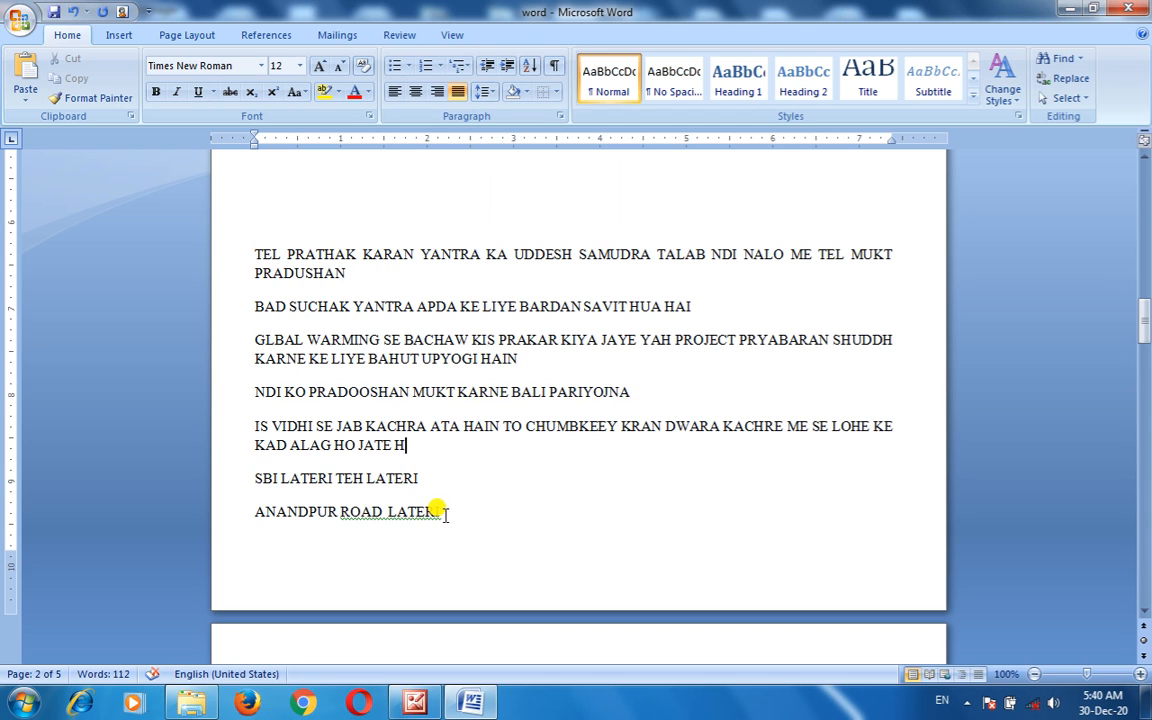
Insert "1." manually before the "TEL PRATHAK KARAN" paragraph and remove it again.
{"action": "left_click_drag", "start_coordinate": [445, 512], "coordinate": [255, 242]}
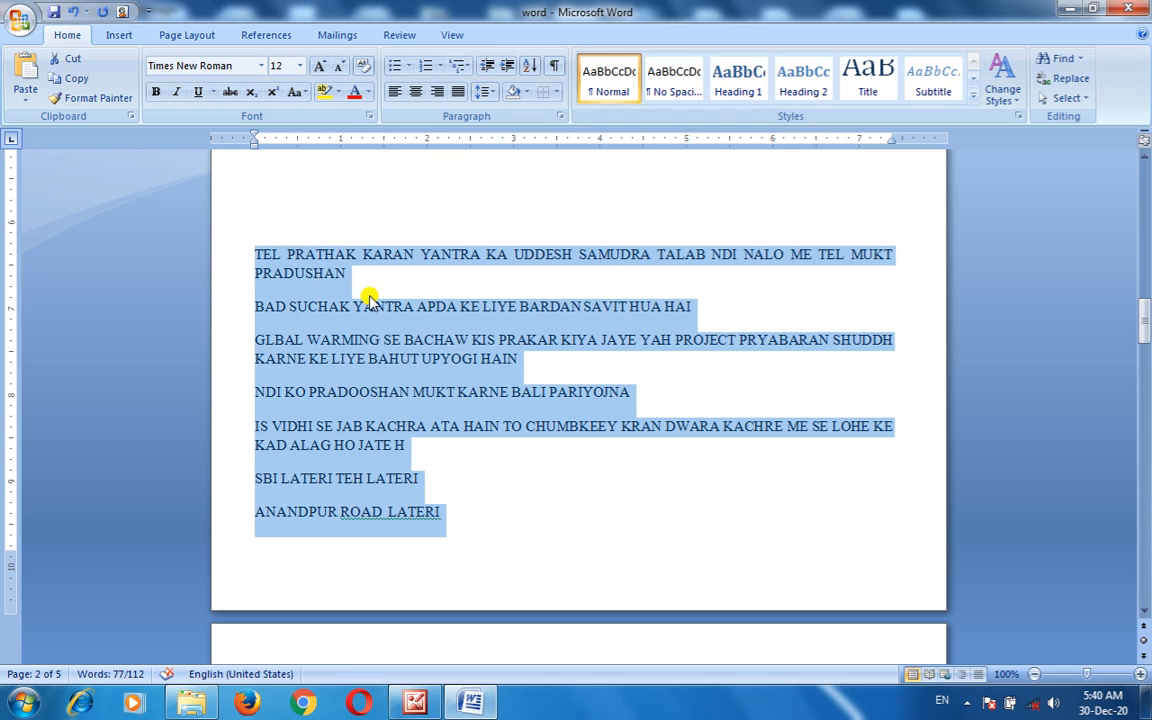
{"action": "left_click", "coordinate": [340, 268]}
{"action": "left_click", "coordinate": [245, 252]}
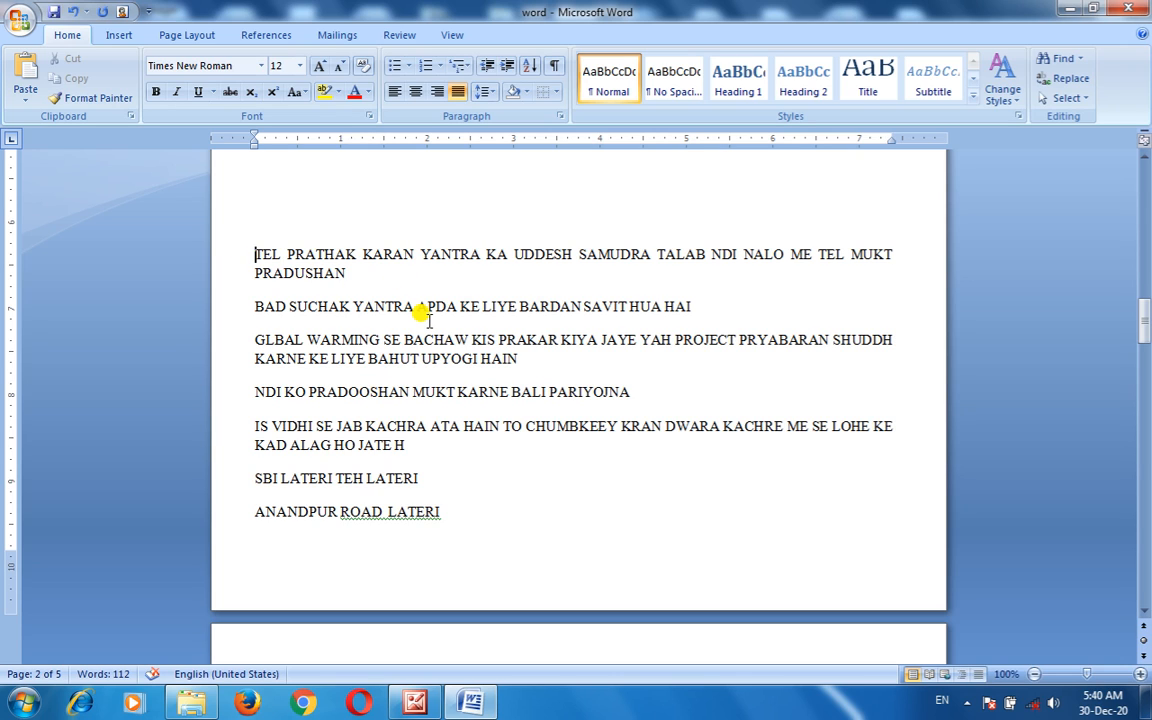
{"action": "type", "text": "1."}
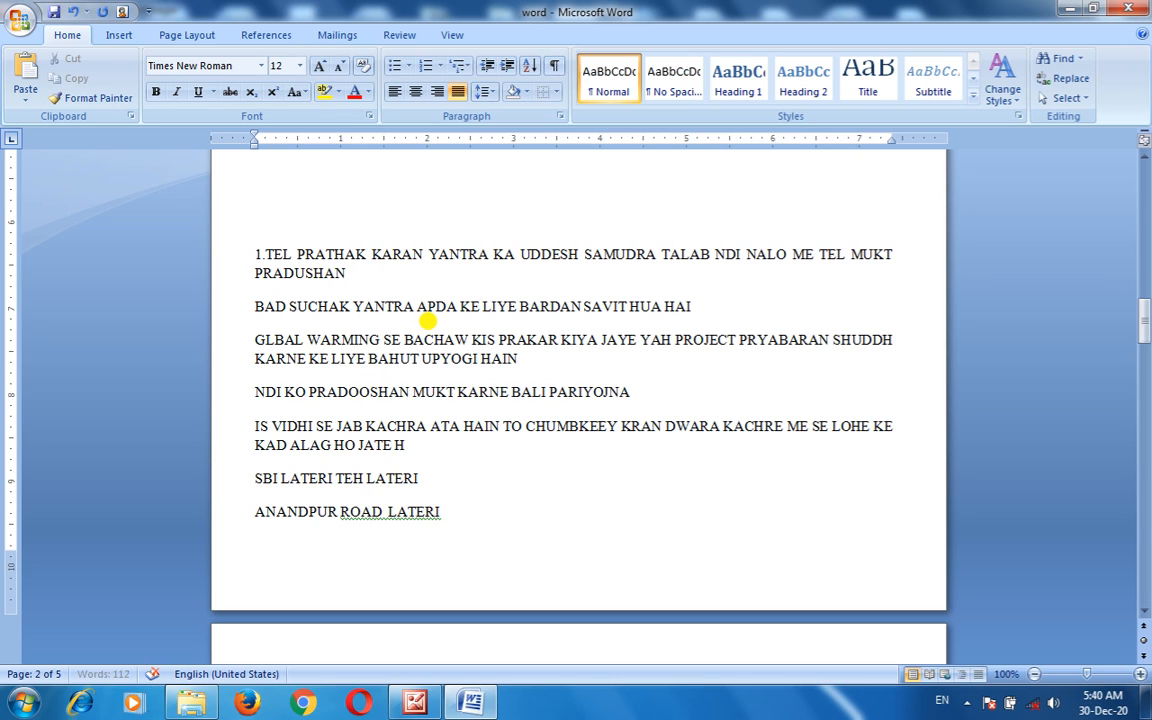
{"action": "key", "text": "BackSpace"}
{"action": "key", "text": "BackSpace"}
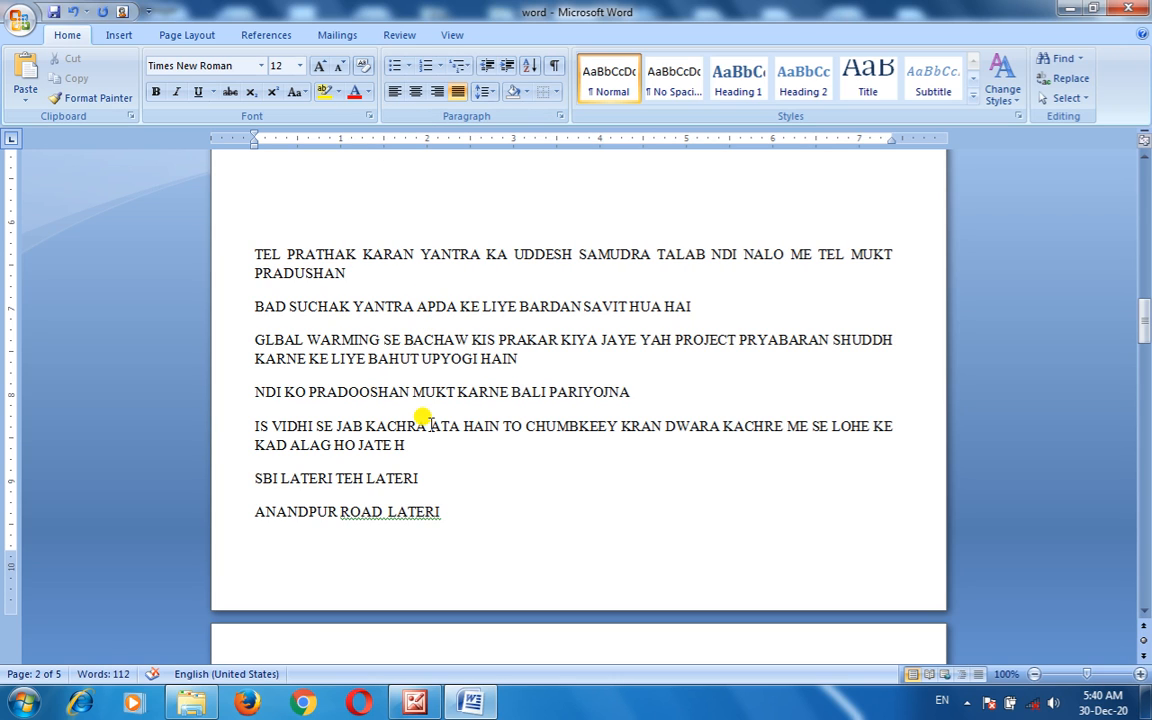
Apply arrow bullets to all paragraphs from "TEL PRATHAK KARAN" to "ANANDPUR ROAD LATERI".
{"action": "left_click_drag", "start_coordinate": [465, 511], "coordinate": [260, 195]}
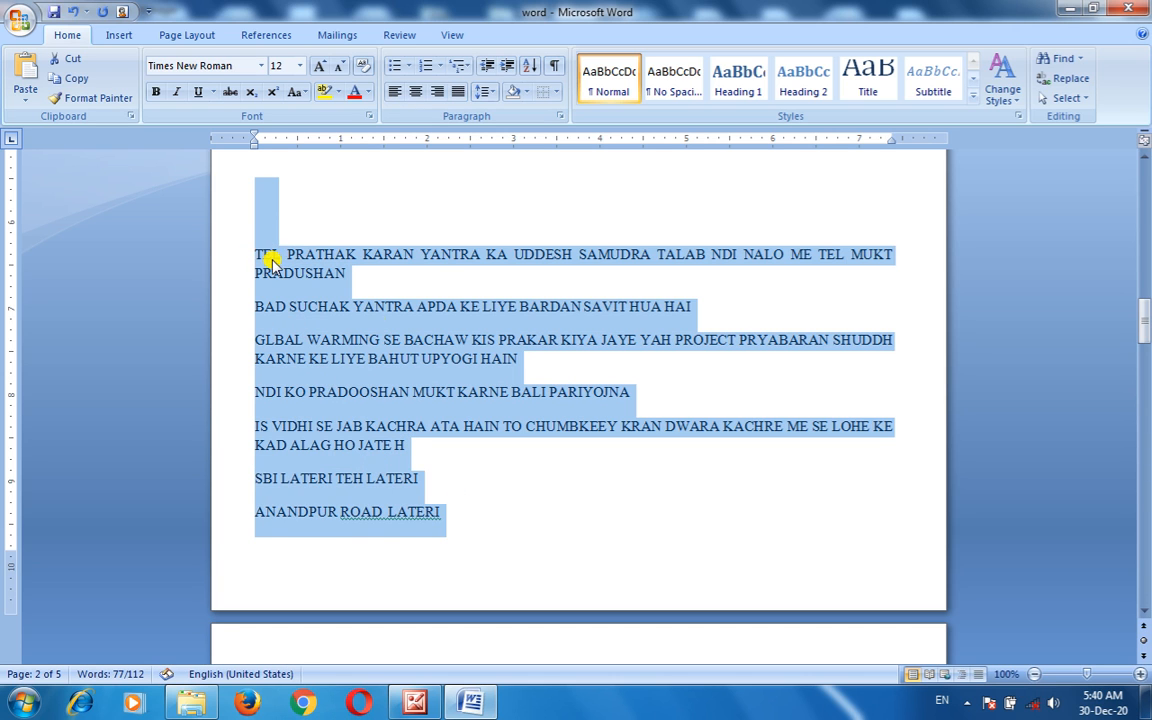
{"action": "left_click", "coordinate": [404, 427]}
{"action": "left_click_drag", "start_coordinate": [444, 513], "coordinate": [258, 249]}
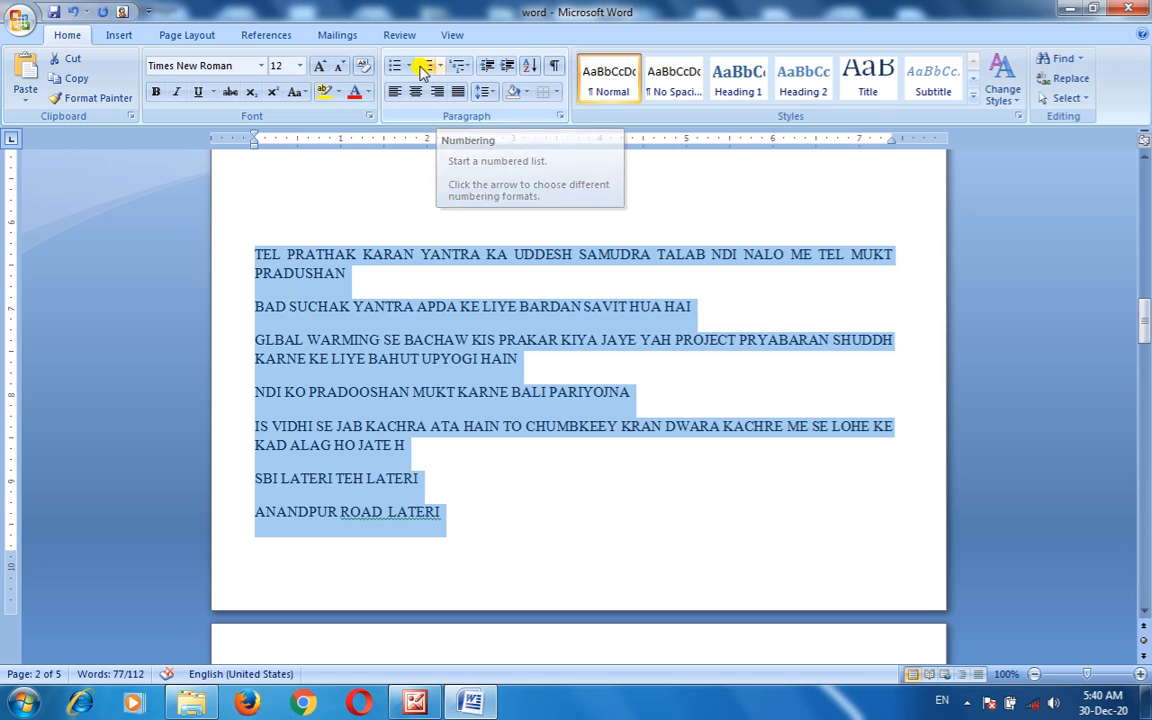
{"action": "left_click", "coordinate": [410, 66]}
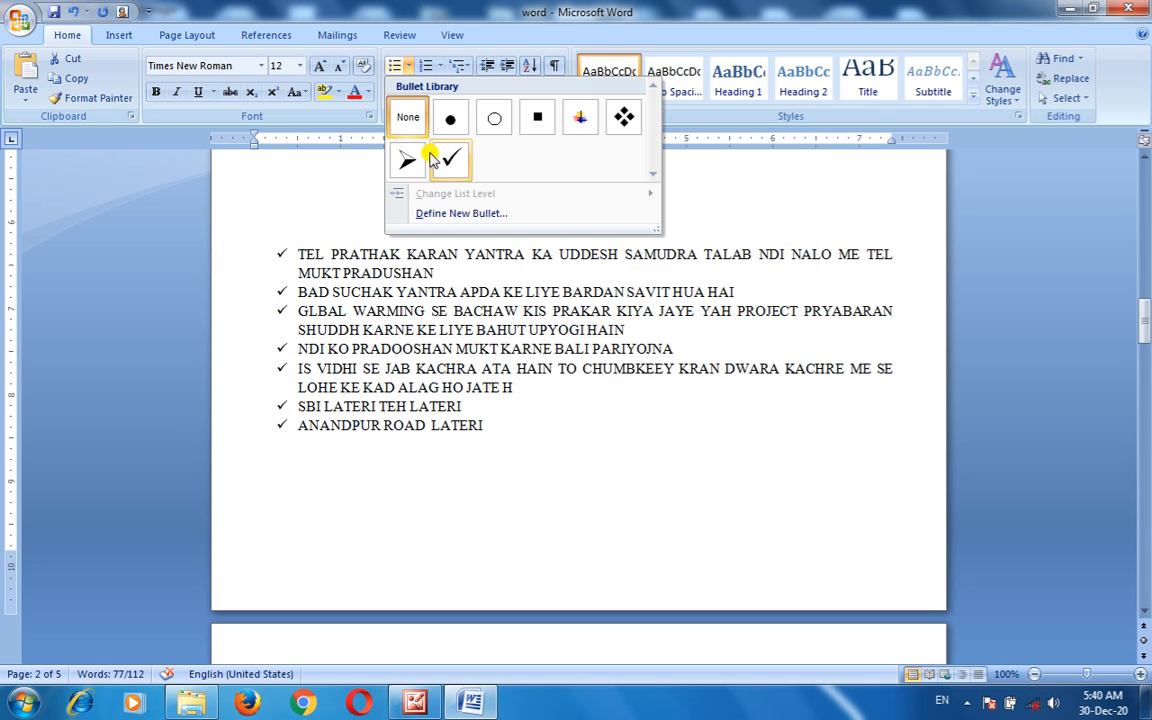
{"action": "left_click", "coordinate": [410, 160]}
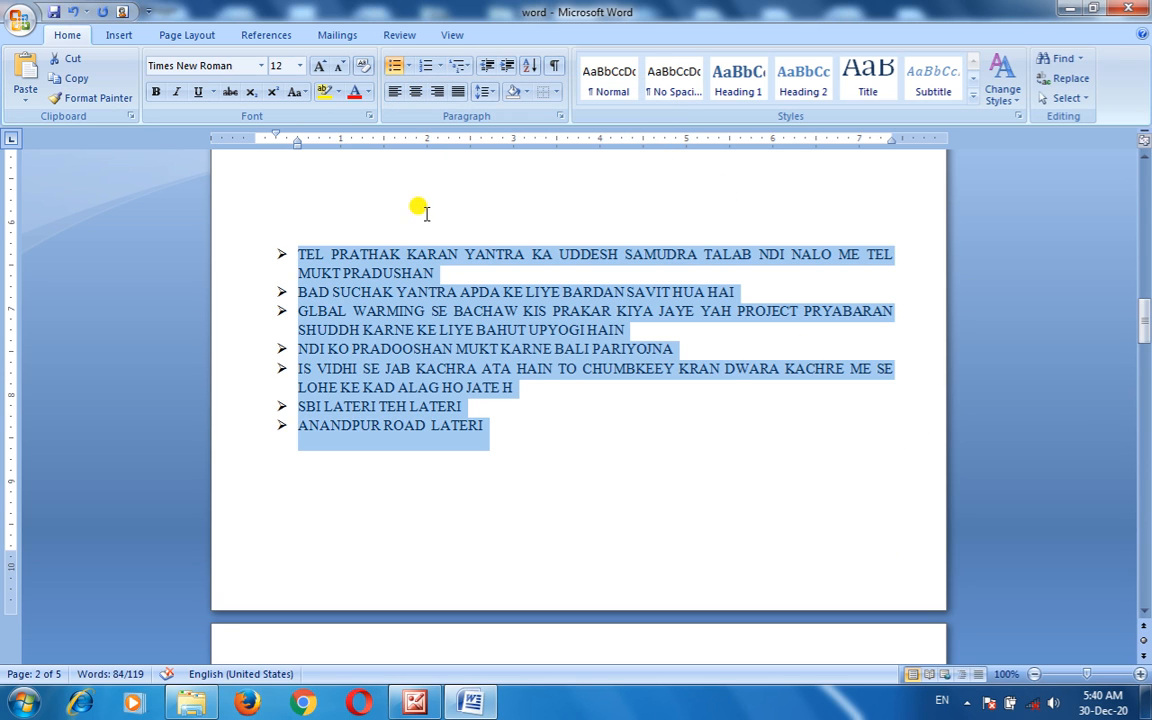
Change the bulleted paragraphs to a numbered list in the 1. 2. 3. format.
{"action": "left_click", "coordinate": [439, 67]}
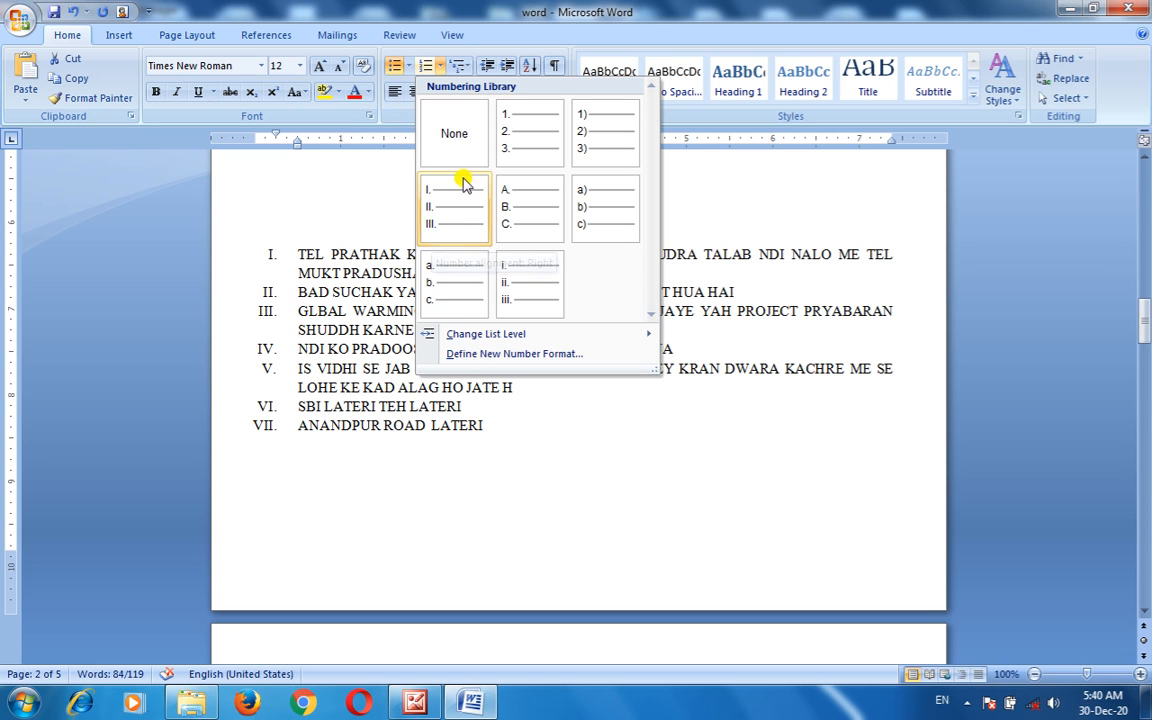
{"action": "left_click", "coordinate": [540, 152]}
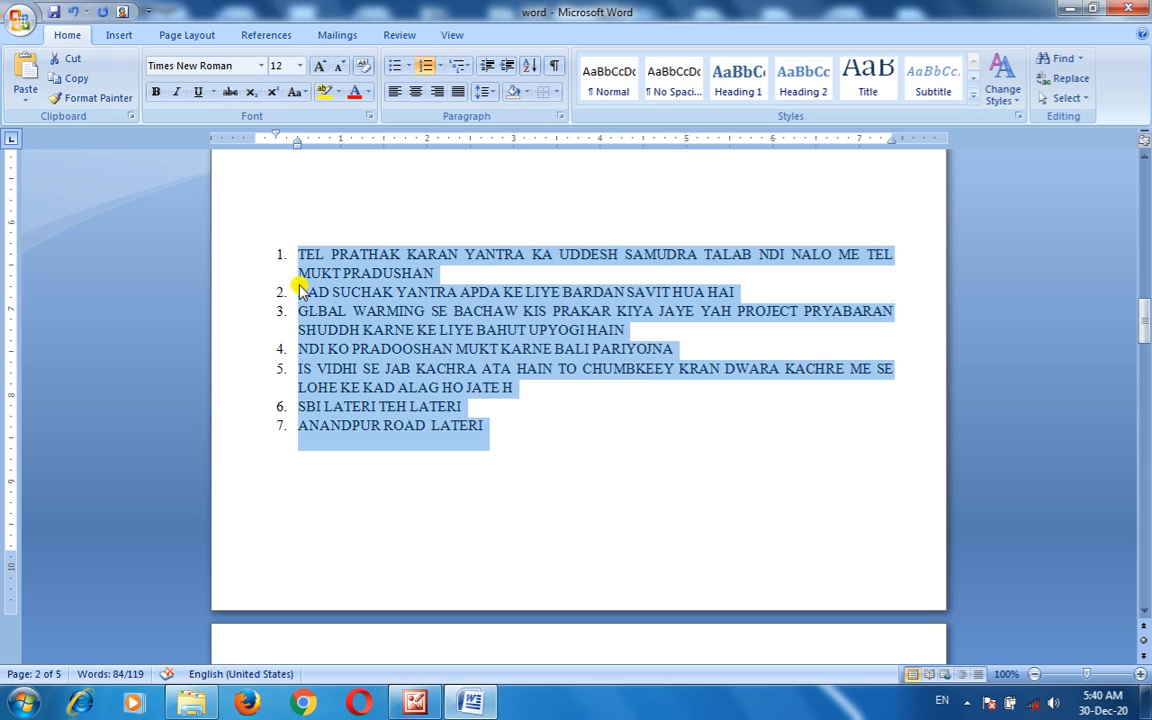
{"action": "left_click", "coordinate": [446, 276]}
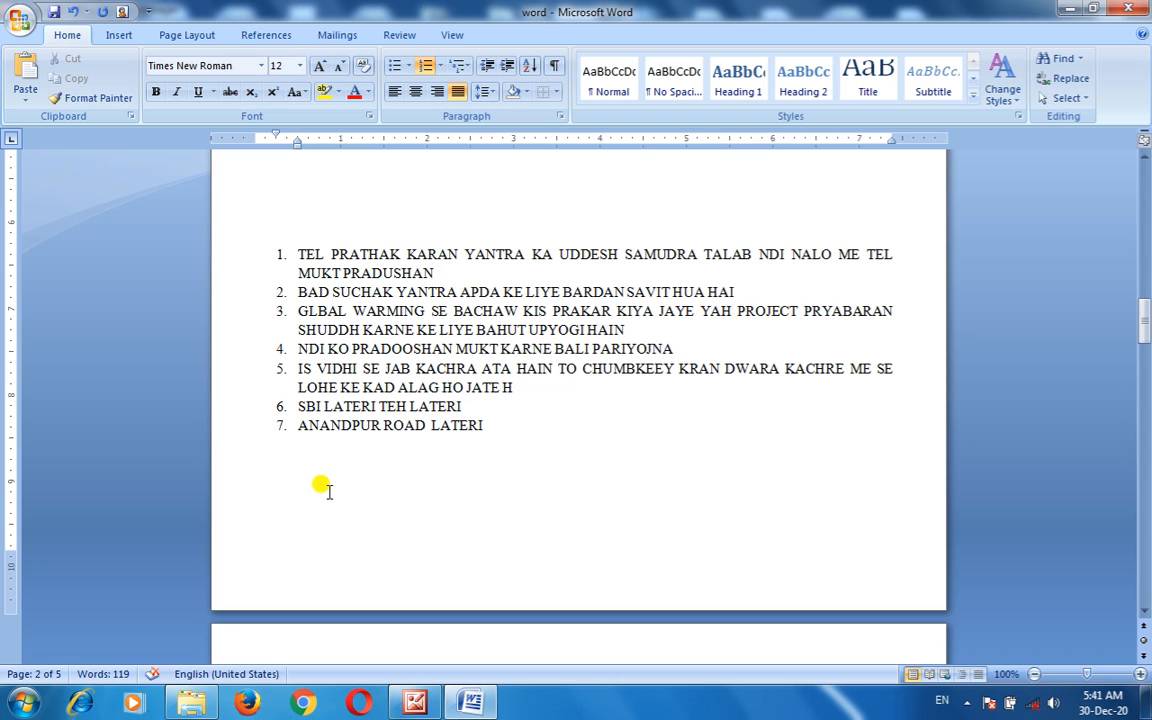
Change the numbered list from "TEL PRATHAK KARAN" to its last paragraph to arrow bullets.
{"action": "left_click_drag", "start_coordinate": [509, 432], "coordinate": [284, 256]}
{"action": "left_click", "coordinate": [408, 65]}
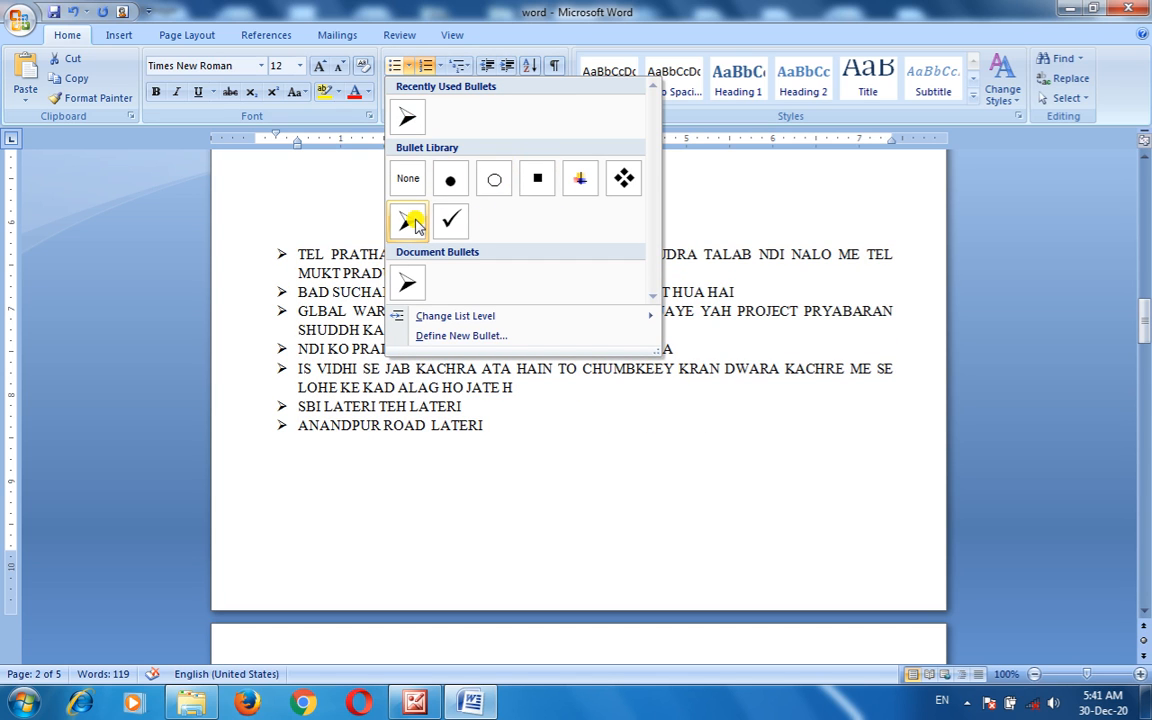
{"action": "mouse_move", "coordinate": [442, 315]}
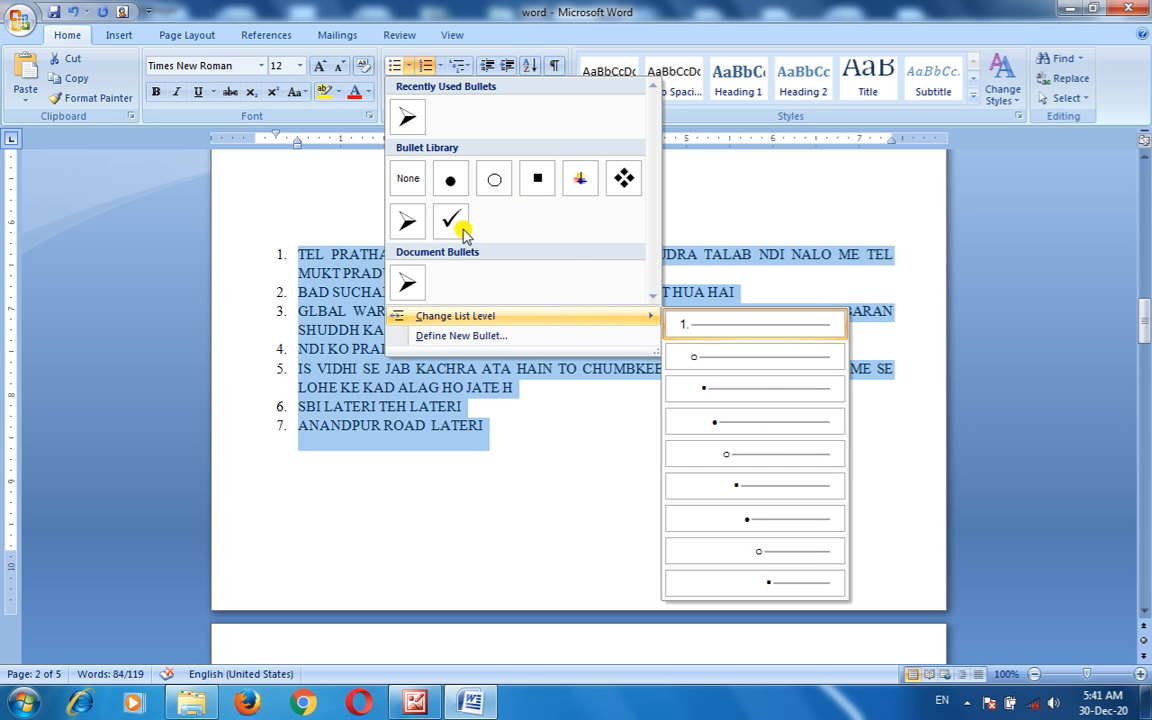
{"action": "left_click", "coordinate": [407, 222]}
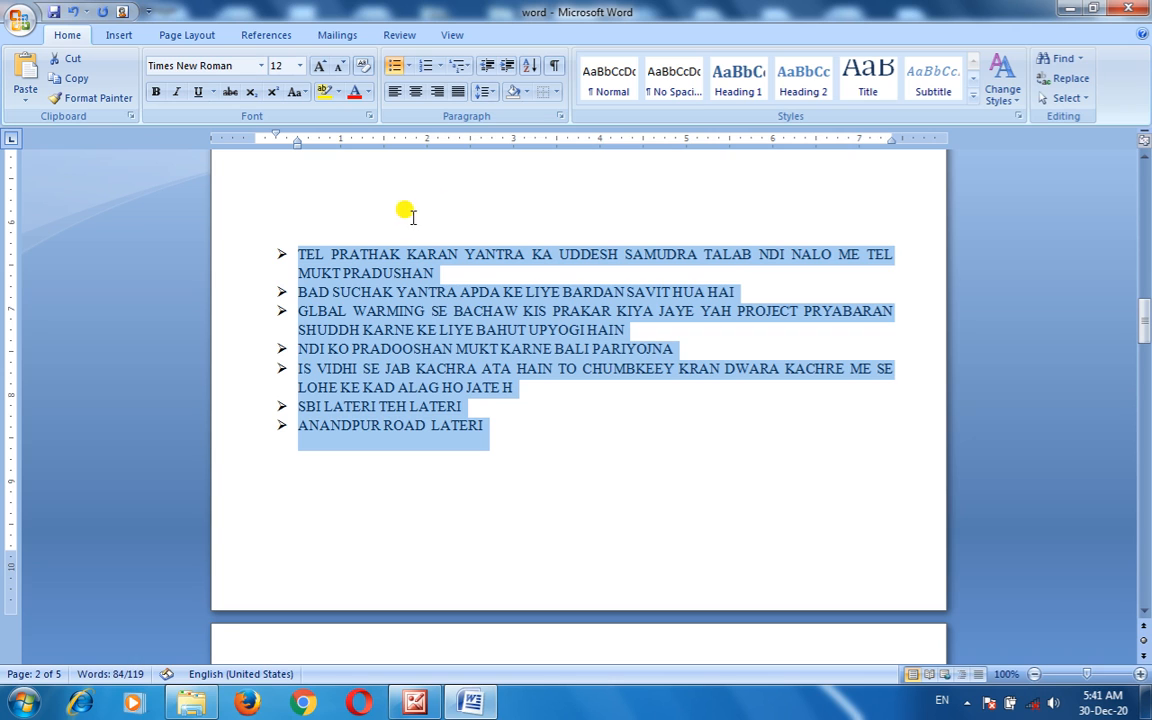
Number the selected paragraphs in the a) b) c) format.
{"action": "left_click", "coordinate": [424, 66]}
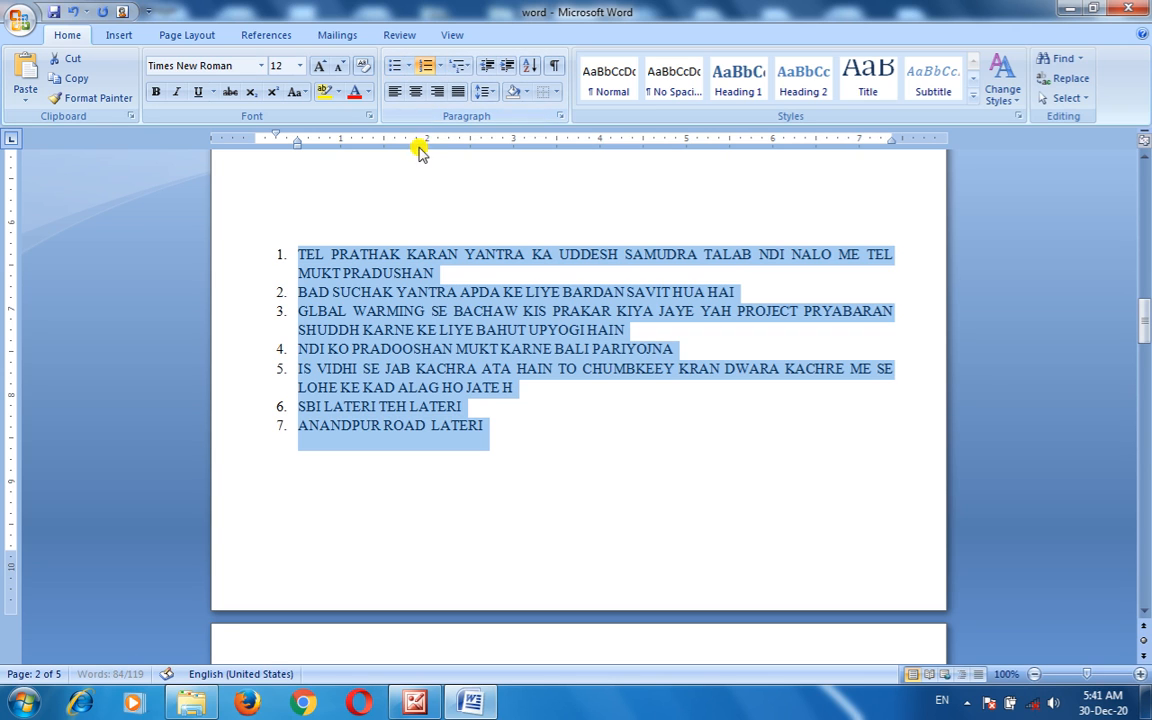
{"action": "left_click", "coordinate": [440, 66]}
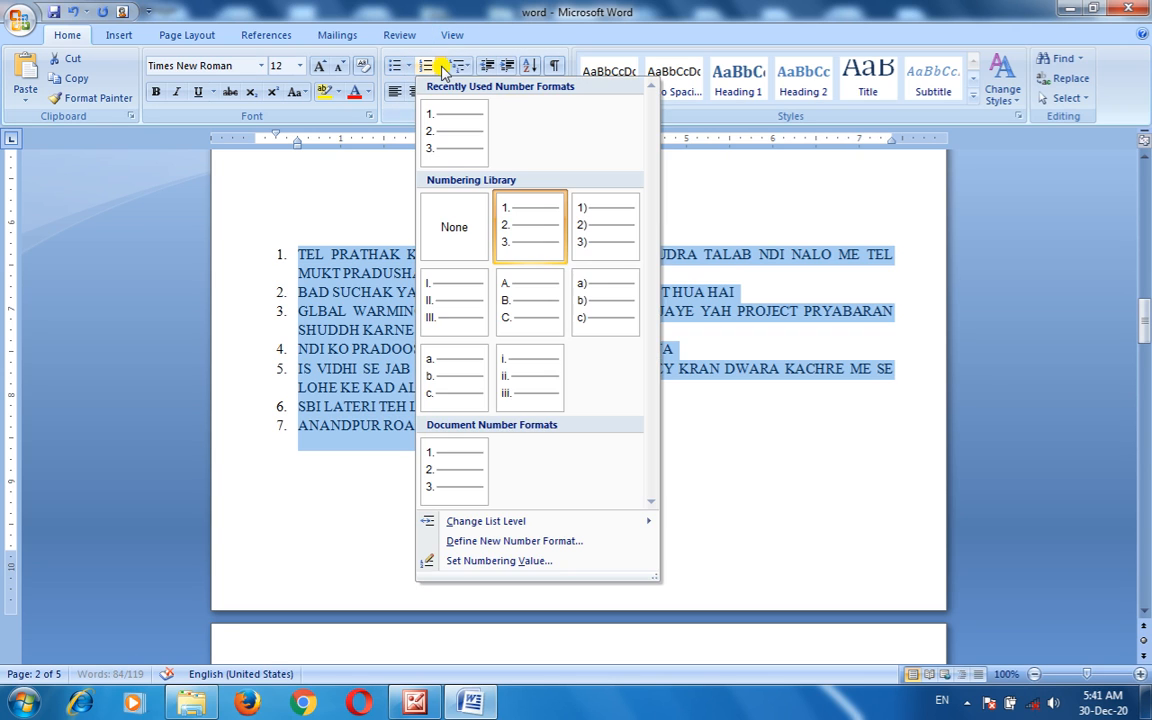
{"action": "left_click", "coordinate": [590, 295]}
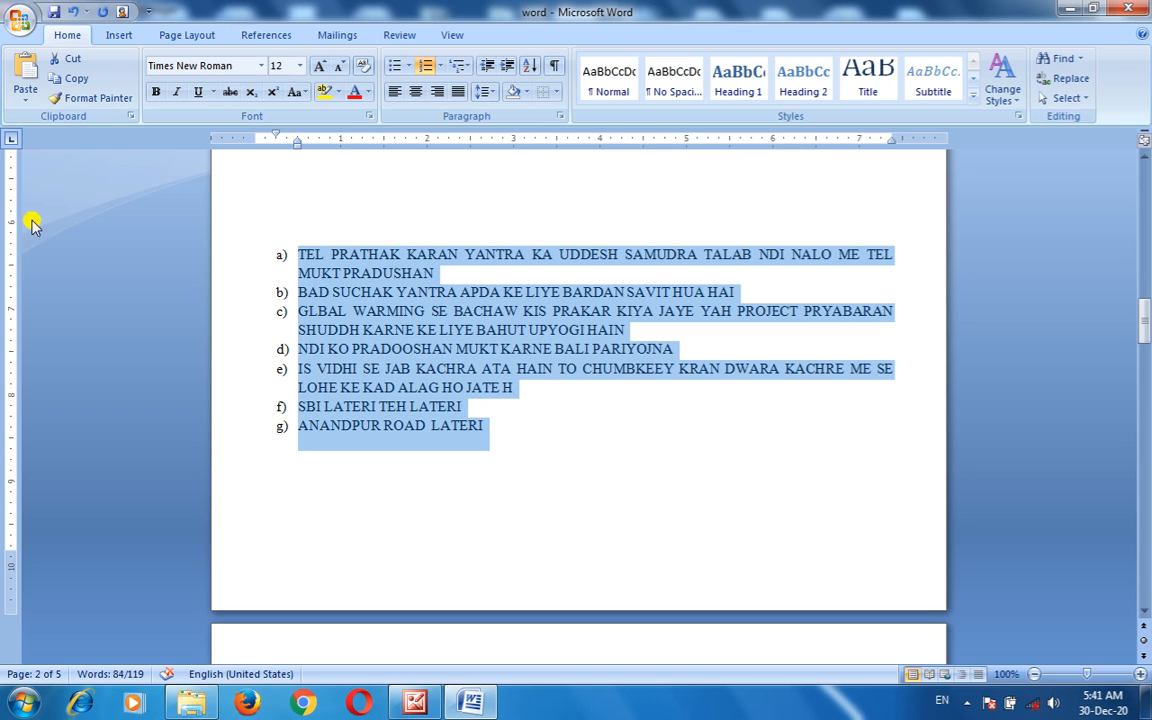
Try line spacing of 2.0 and 1.0 on the selected list paragraphs.
{"action": "left_click", "coordinate": [484, 92]}
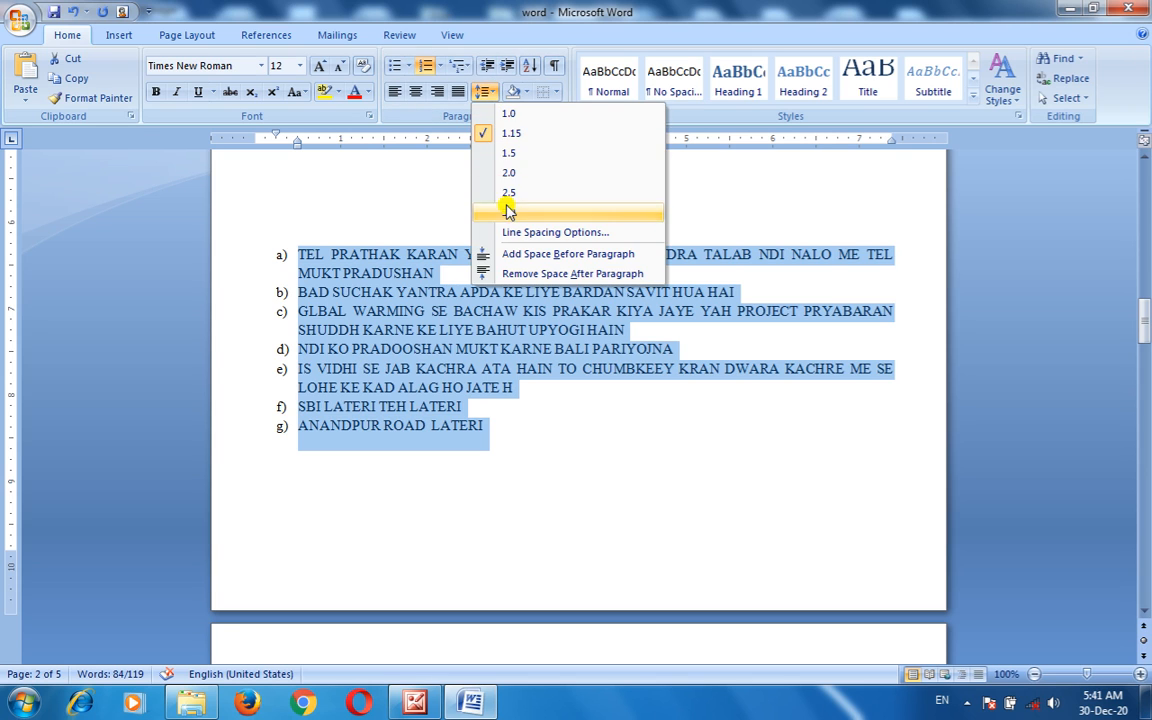
{"action": "left_click", "coordinate": [506, 174]}
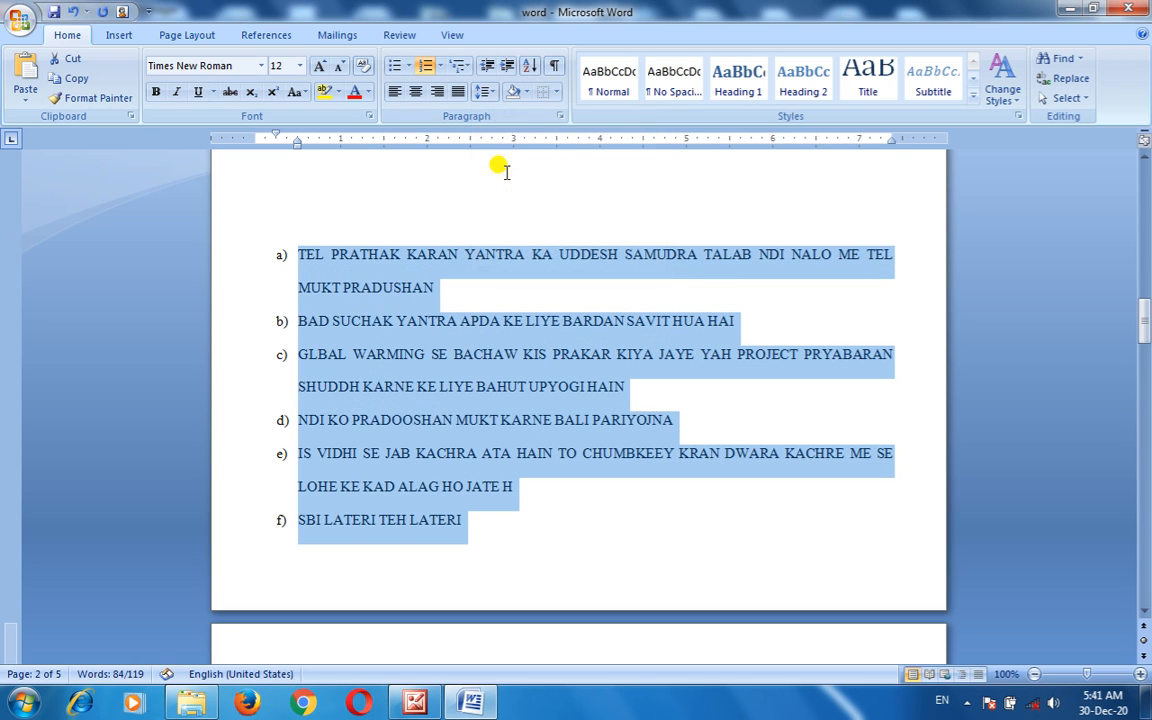
{"action": "left_click", "coordinate": [497, 90]}
{"action": "left_click", "coordinate": [508, 114]}
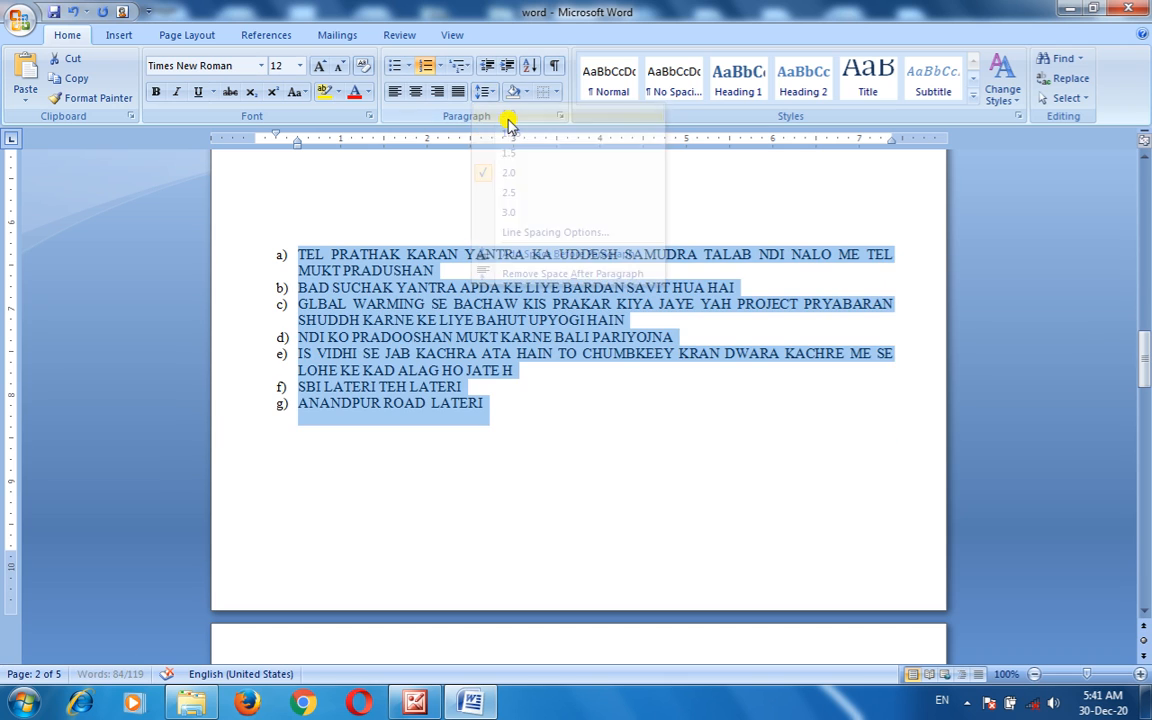
Set the line spacing of the selected list to 1.5 and clear the selection.
{"action": "left_click", "coordinate": [485, 91]}
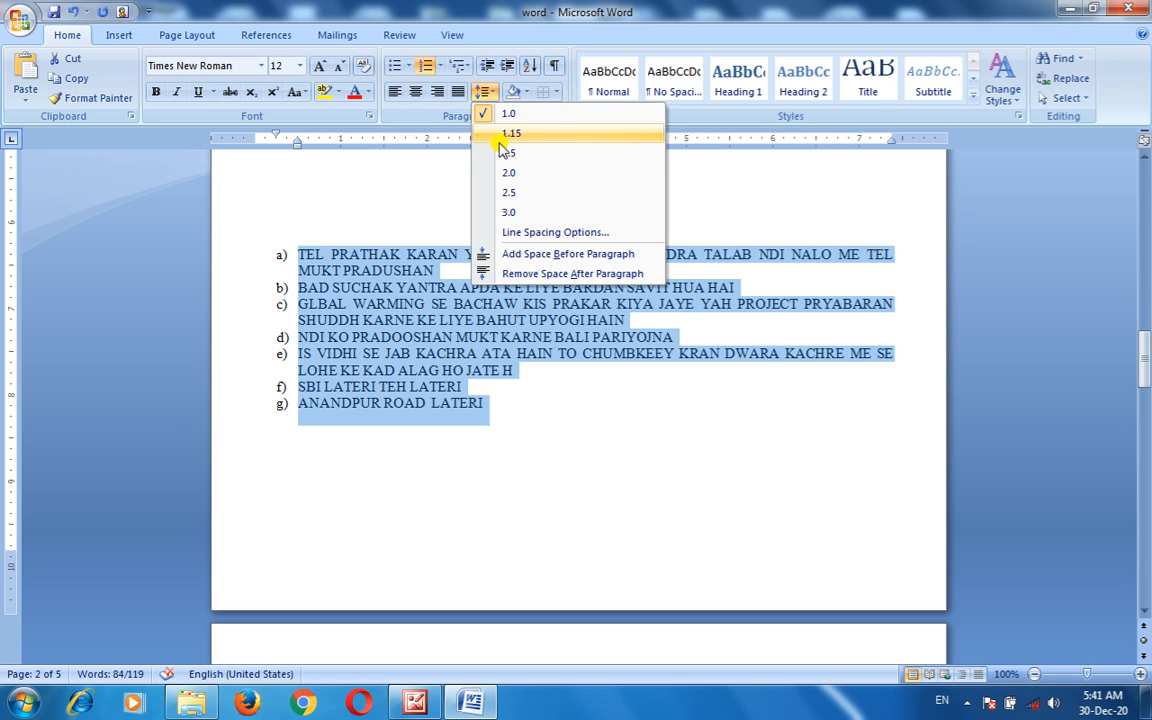
{"action": "left_click", "coordinate": [503, 154]}
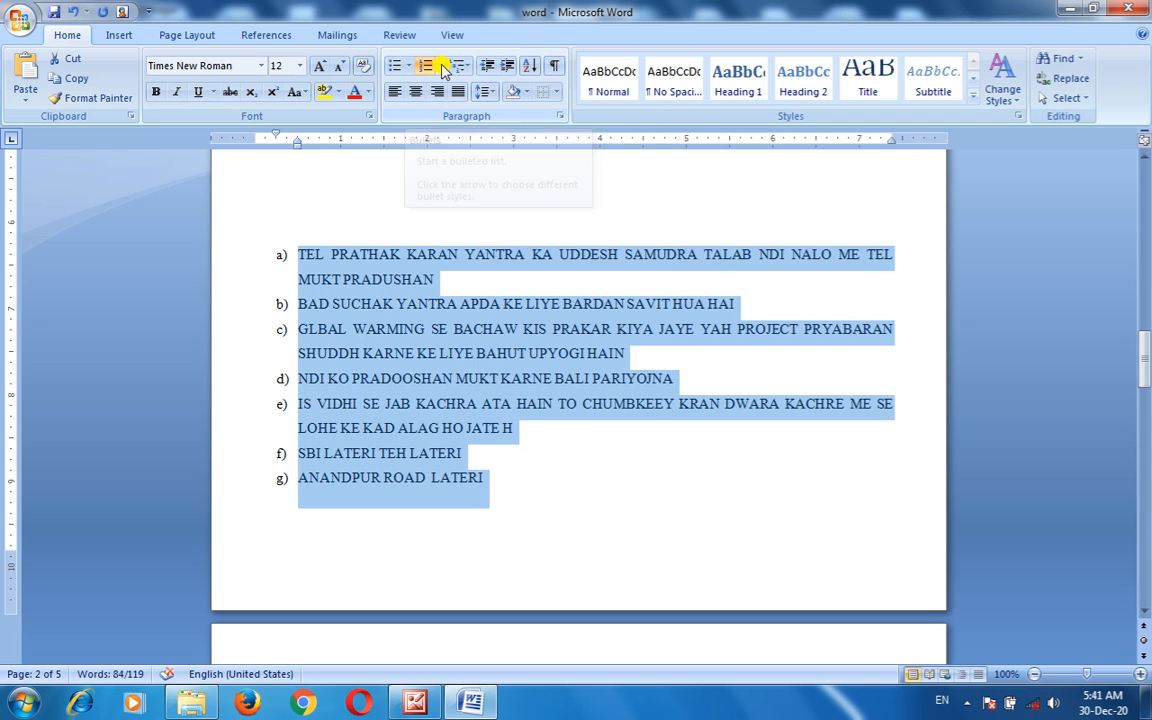
{"action": "left_click", "coordinate": [440, 65]}
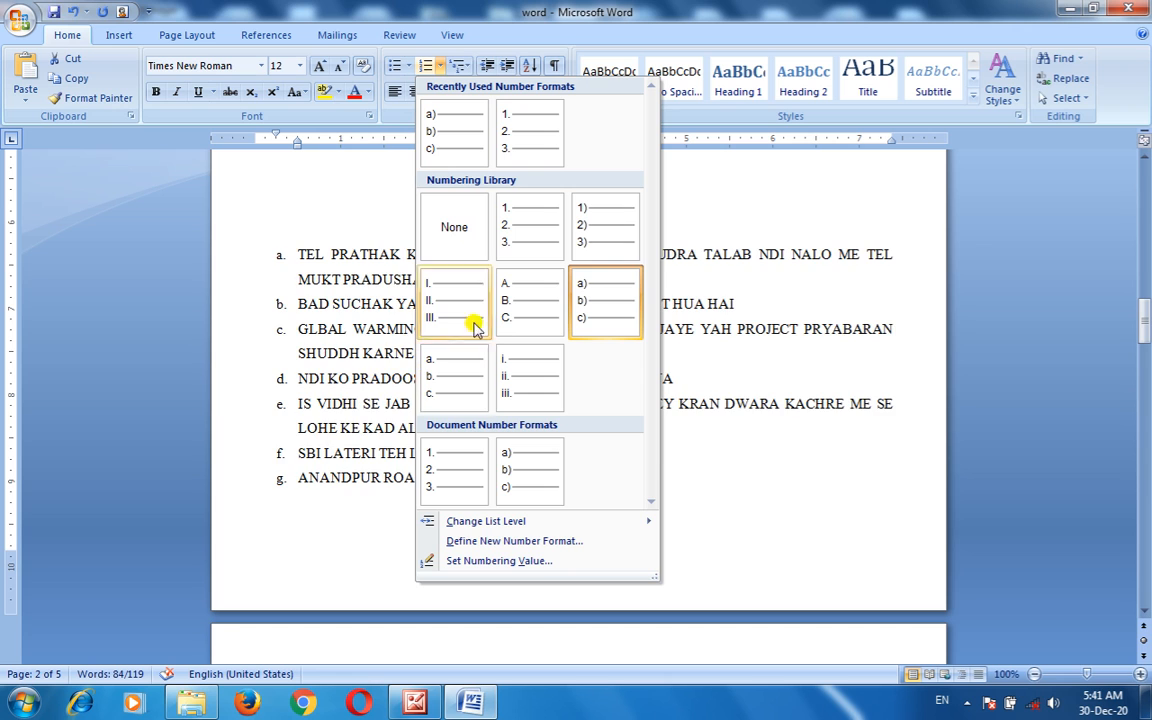
{"action": "left_click", "coordinate": [342, 175]}
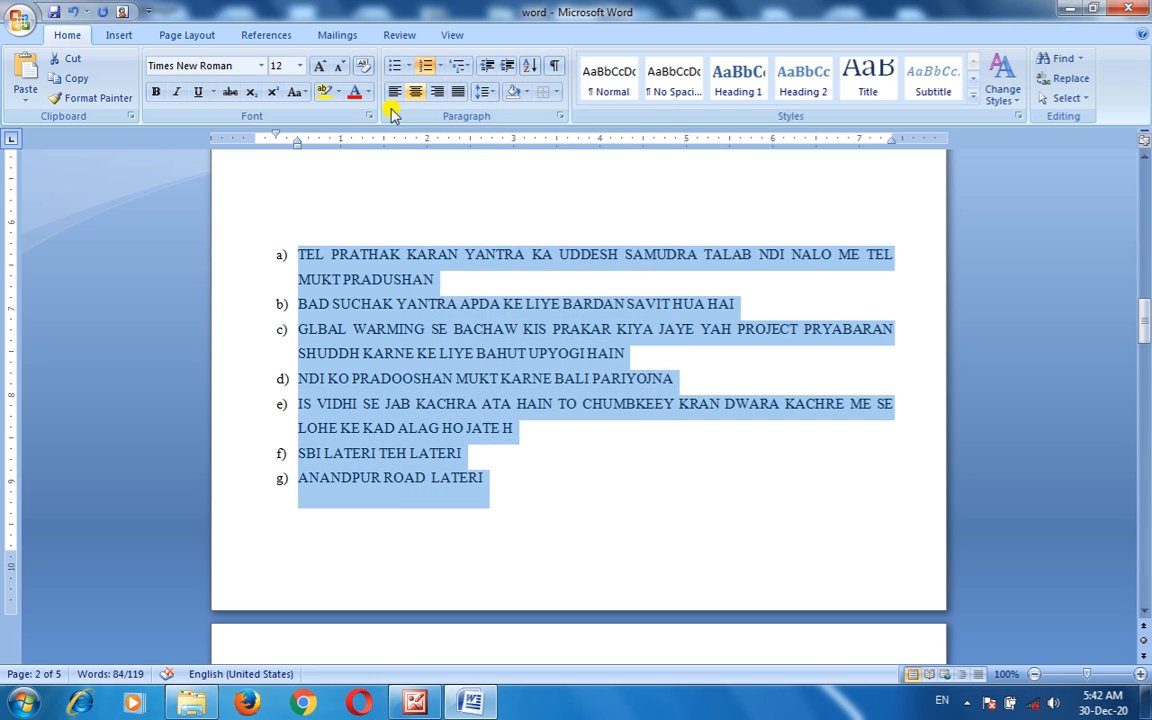
{"action": "left_click", "coordinate": [530, 478]}
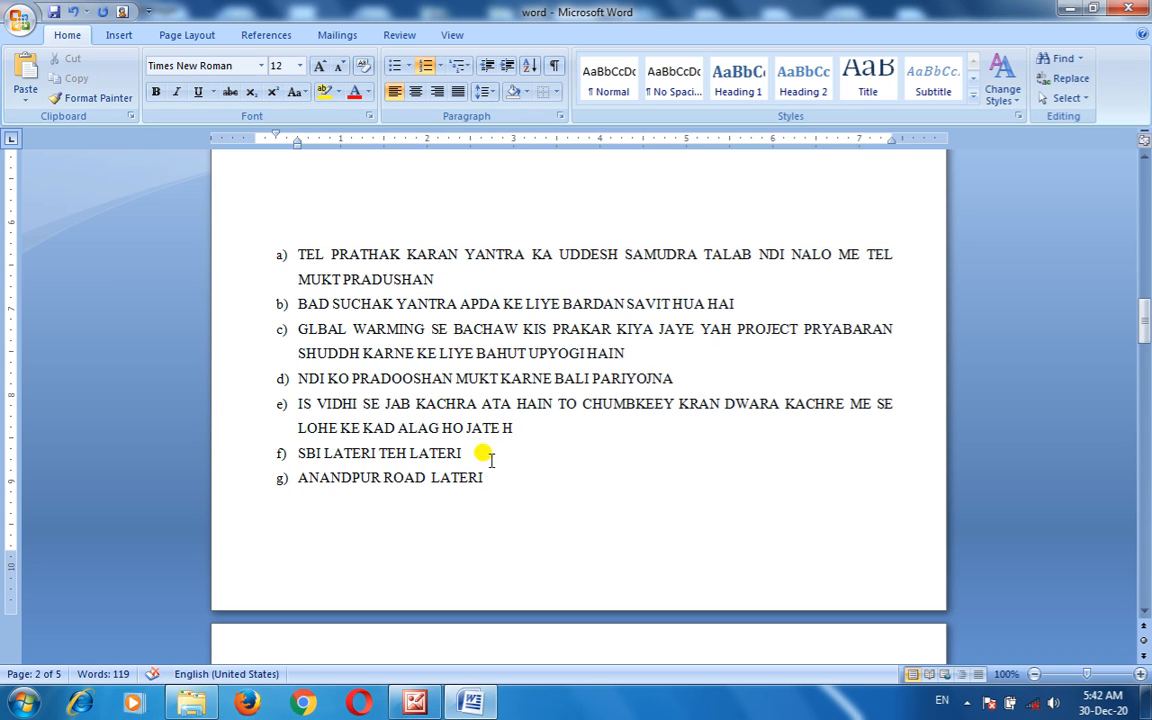
Change the font colour of the "TEL PRATHAK KARAN" list item to the standard blue.
{"action": "scroll", "coordinate": [436, 204], "scroll_direction": "up", "scroll_amount": 2}
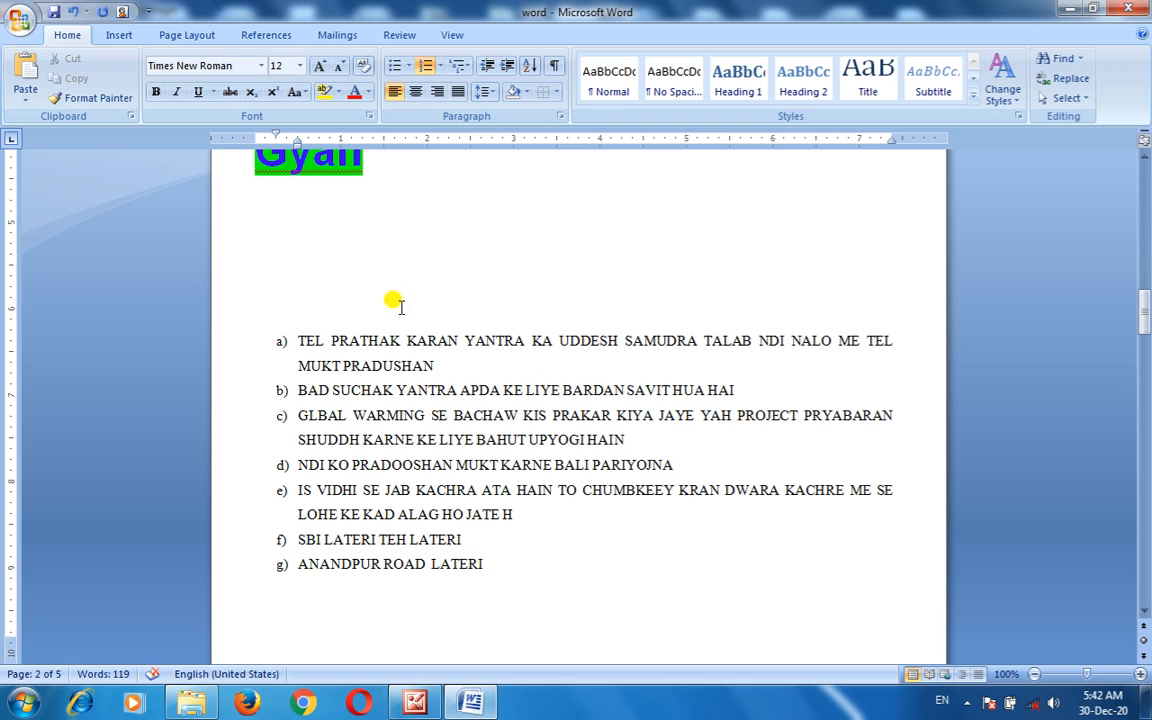
{"action": "left_click_drag", "start_coordinate": [436, 364], "coordinate": [300, 340]}
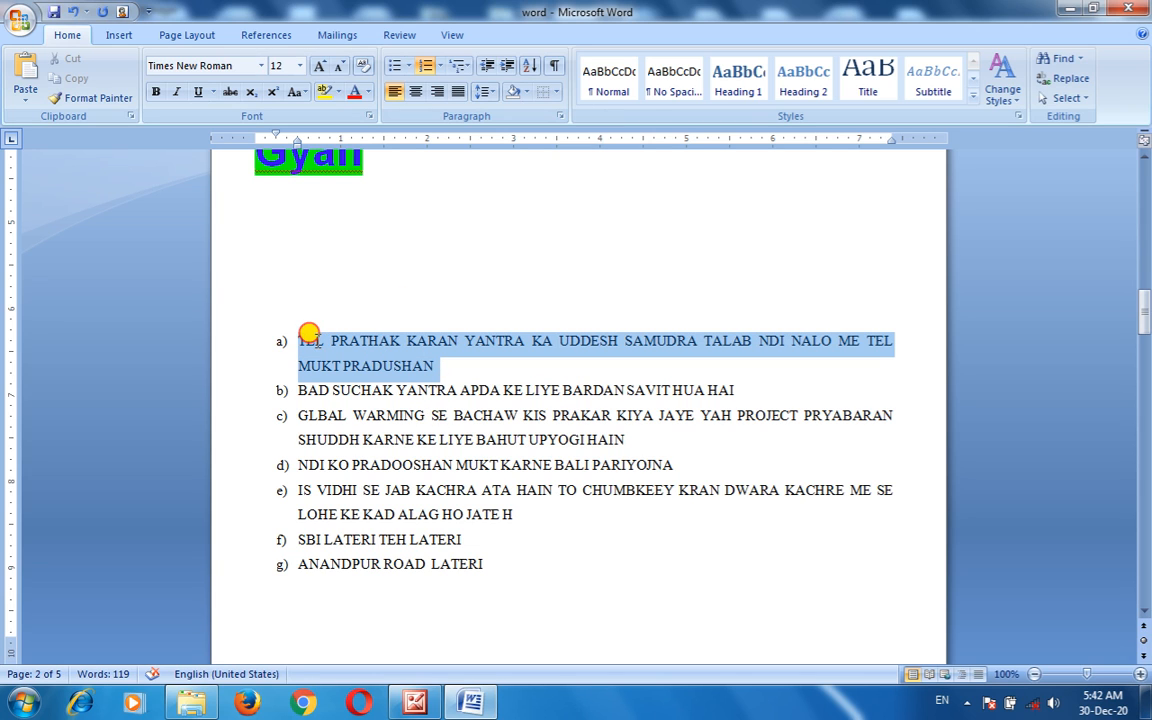
{"action": "left_click", "coordinate": [368, 91]}
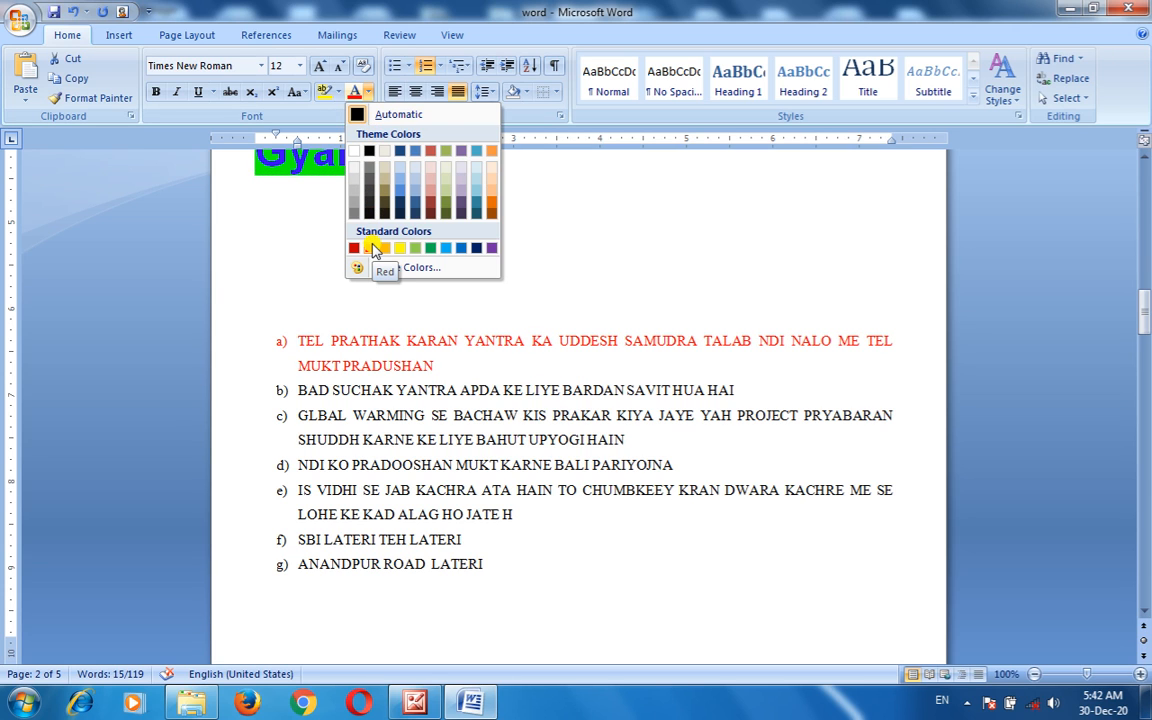
{"action": "left_click", "coordinate": [464, 251]}
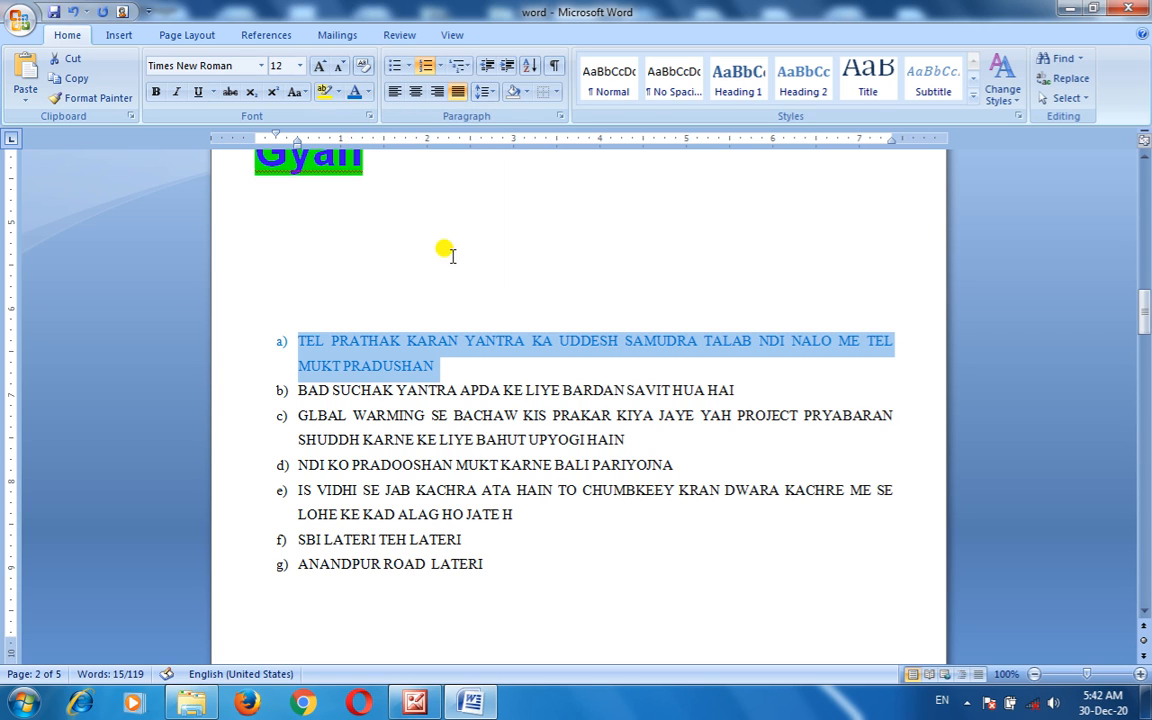
Highlight the "TEL PRATHAK KARAN" item in turquoise and switch the highlighter to bright green.
{"action": "left_click", "coordinate": [338, 93]}
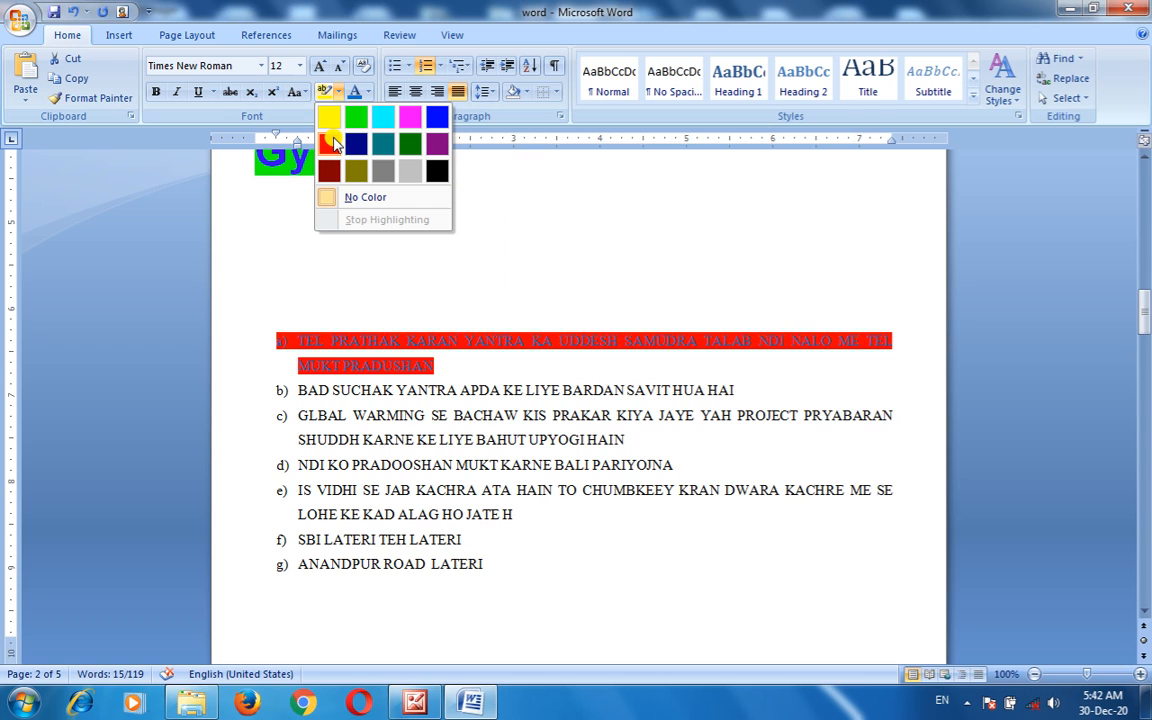
{"action": "left_click", "coordinate": [384, 119]}
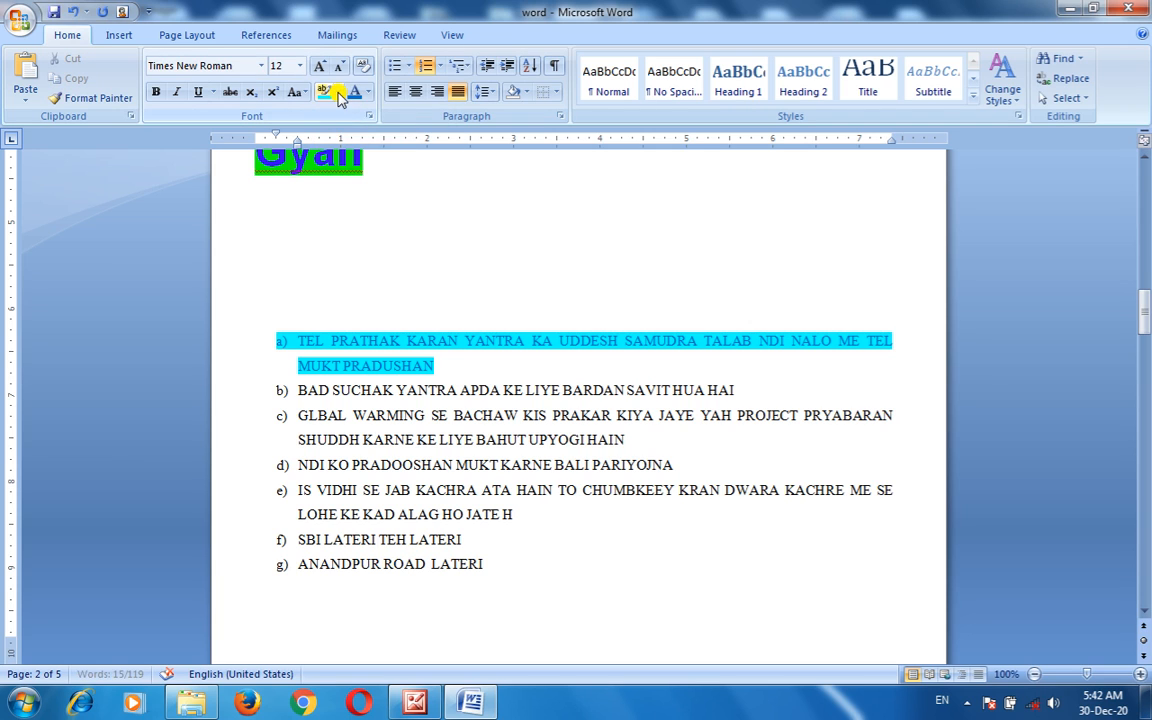
{"action": "left_click", "coordinate": [339, 93]}
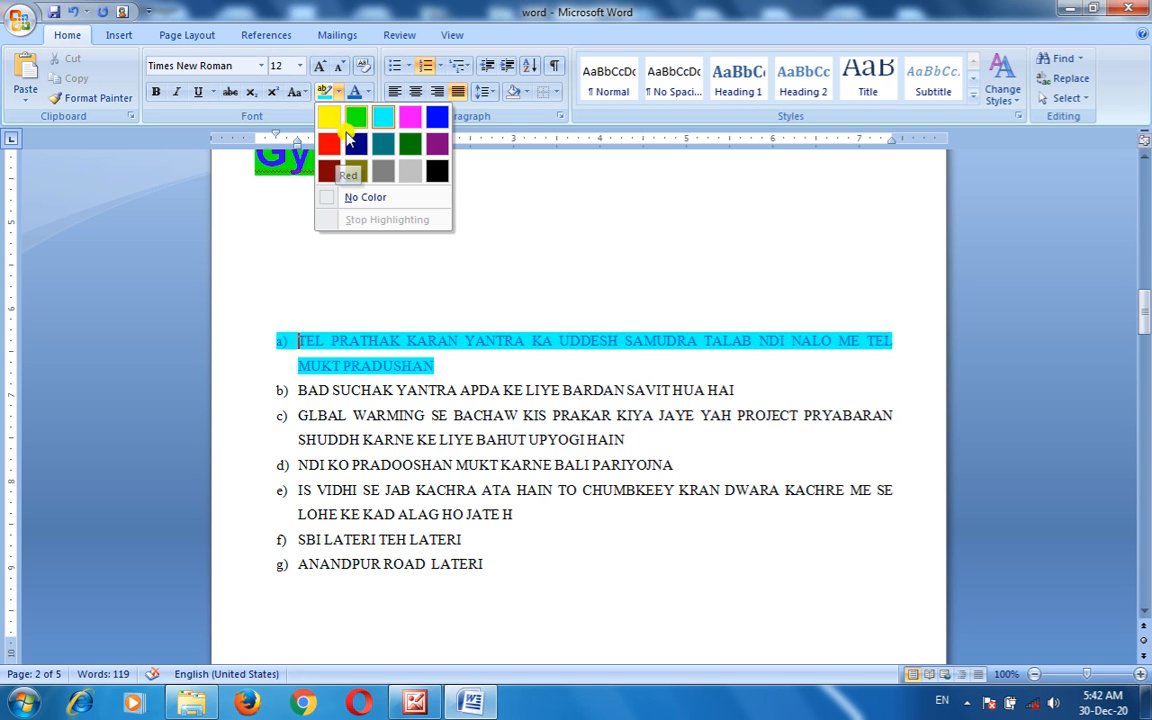
{"action": "left_click", "coordinate": [363, 119]}
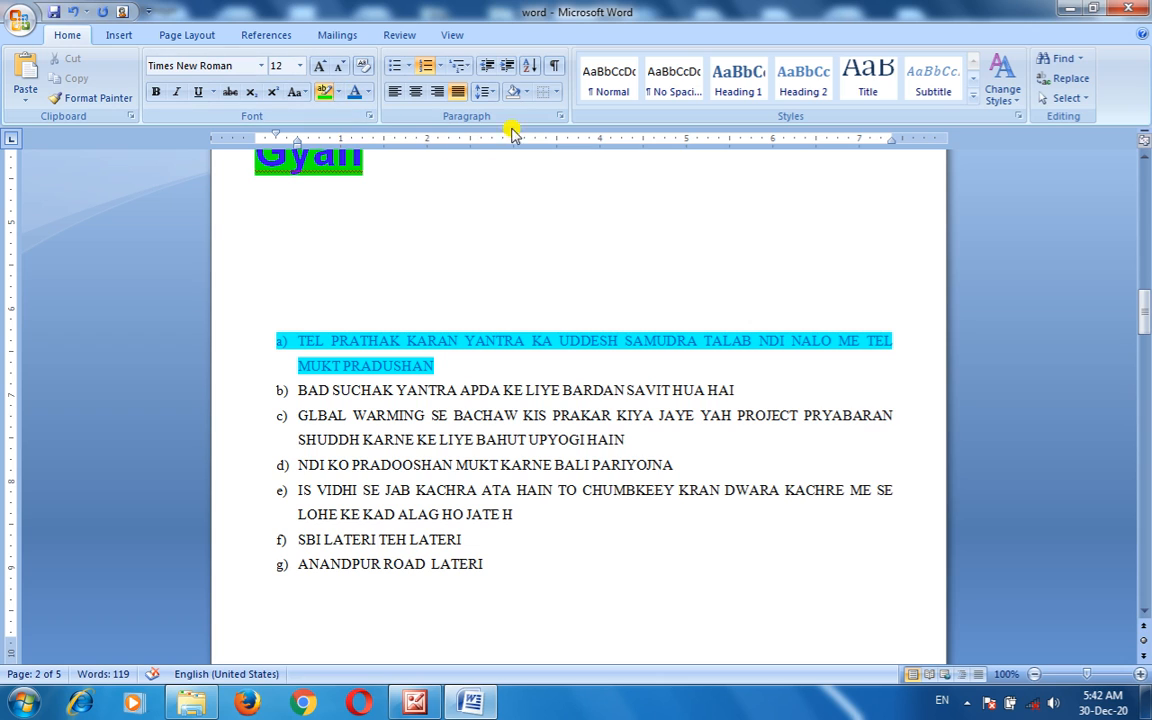
{"action": "left_click", "coordinate": [527, 95]}
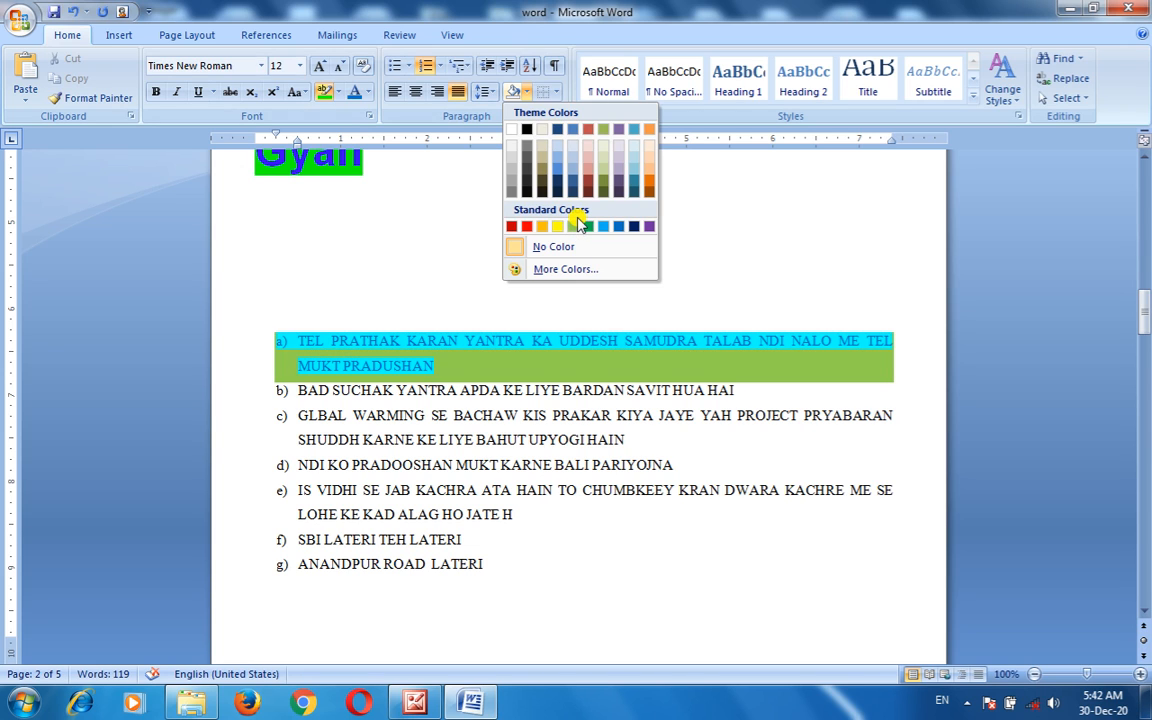
{"action": "left_click", "coordinate": [337, 92]}
{"action": "left_click", "coordinate": [348, 199]}
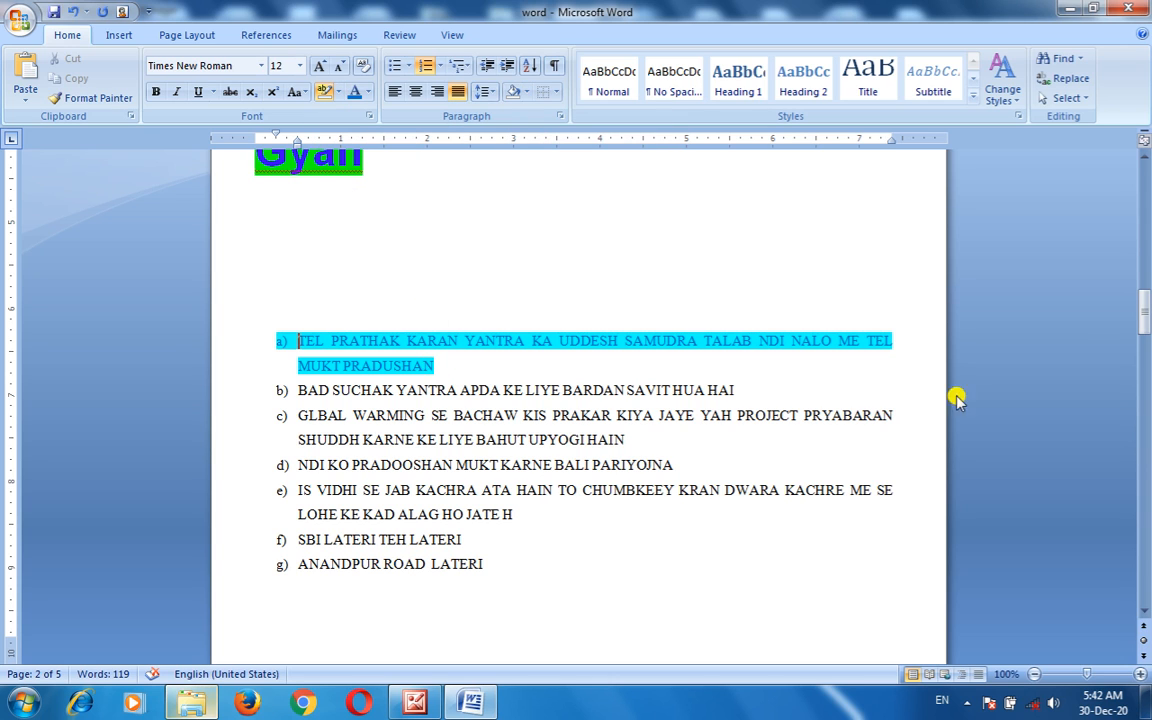
{"action": "left_click", "coordinate": [339, 93]}
{"action": "left_click", "coordinate": [336, 191]}
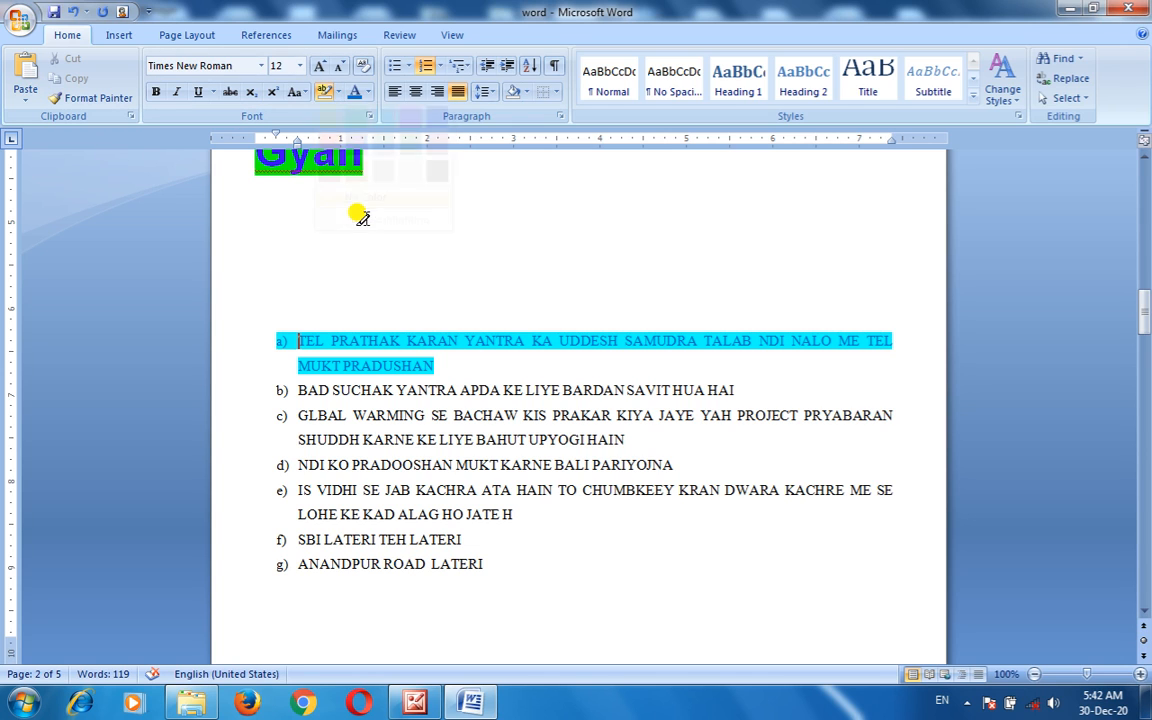
{"action": "left_click", "coordinate": [341, 93]}
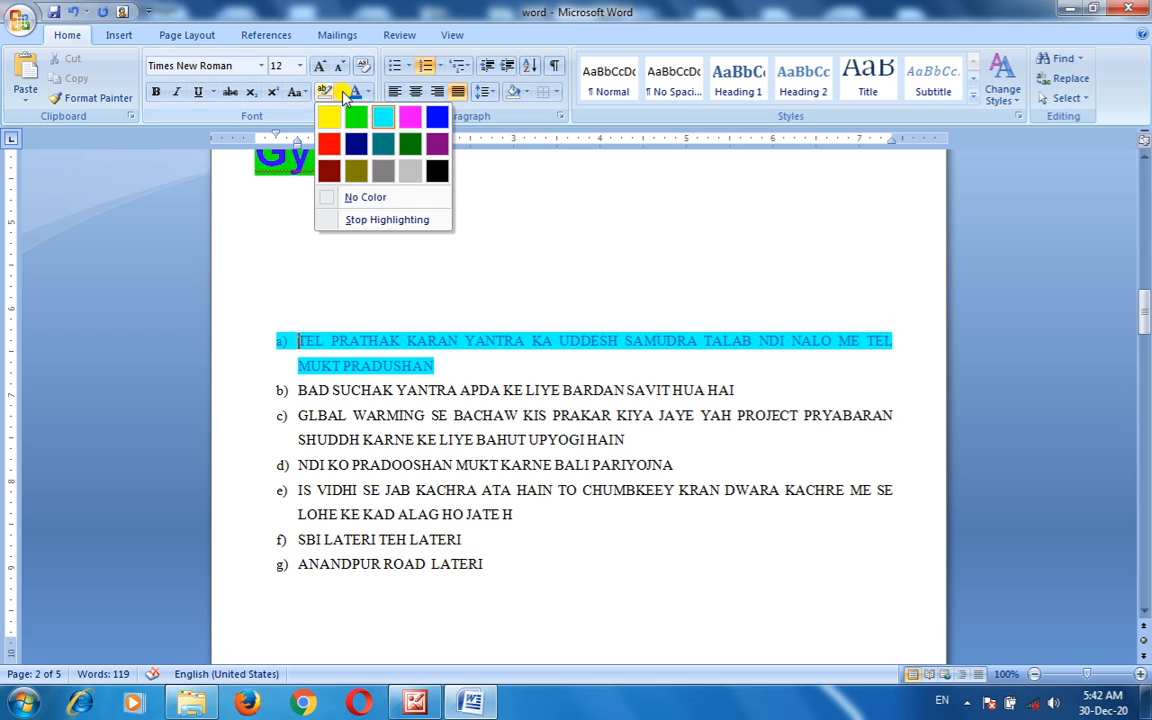
{"action": "left_click", "coordinate": [354, 196]}
{"action": "left_click_drag", "start_coordinate": [448, 368], "coordinate": [262, 343]}
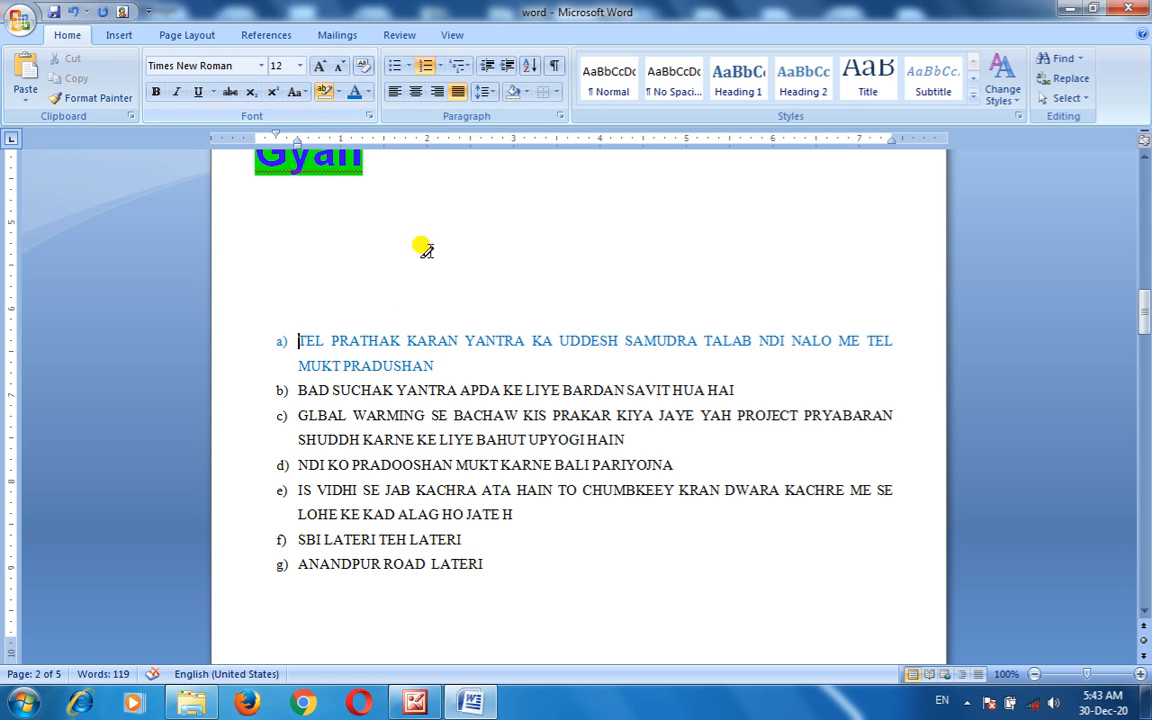
Apply the standard orange paragraph shading to the "TEL PRATHAK KARAN" list item.
{"action": "left_click_drag", "start_coordinate": [436, 366], "coordinate": [285, 339]}
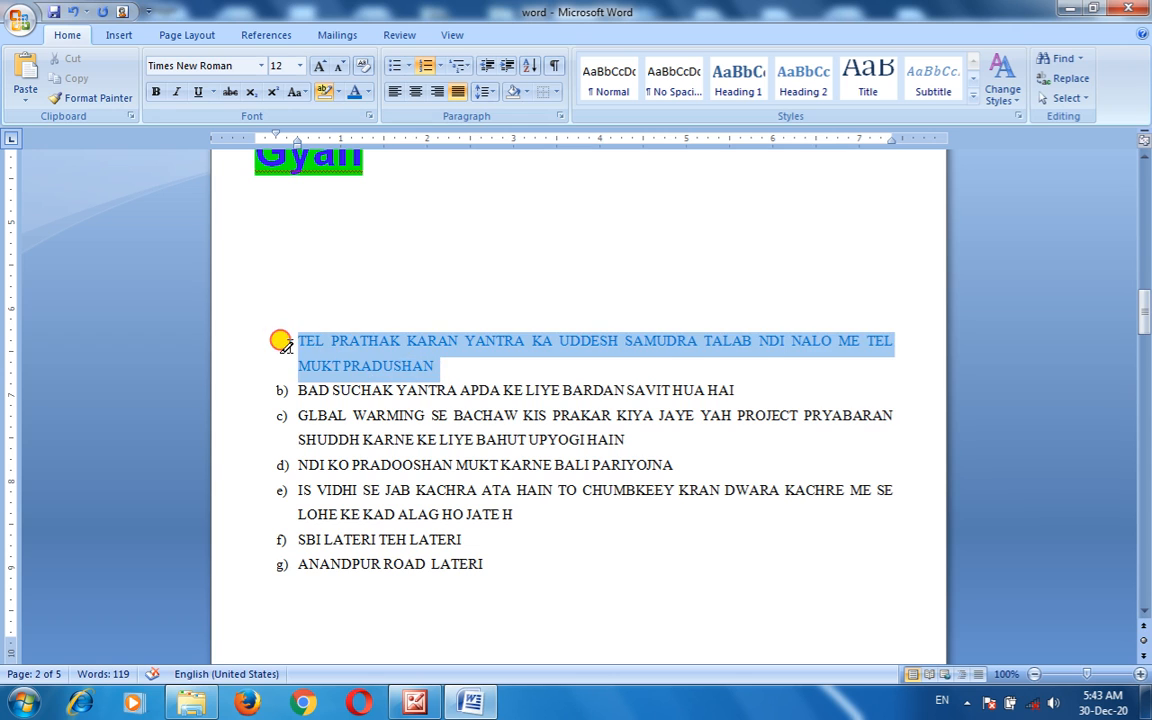
{"action": "left_click", "coordinate": [297, 341]}
{"action": "left_click", "coordinate": [526, 91]}
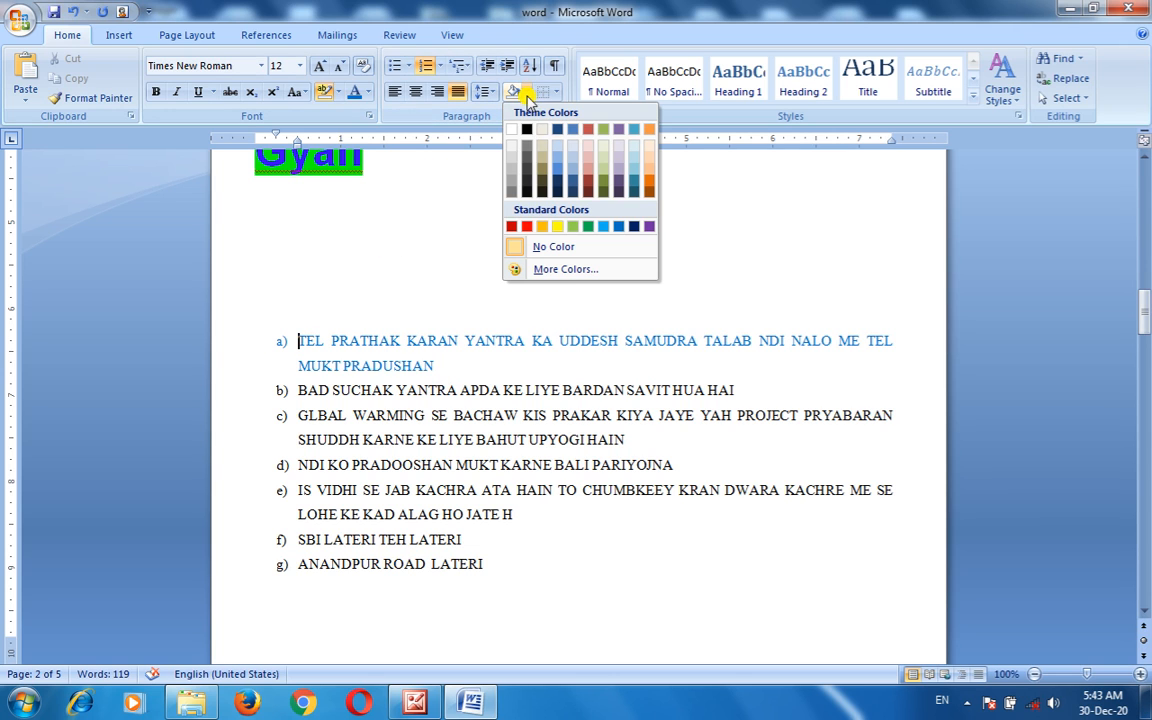
{"action": "left_click", "coordinate": [544, 227]}
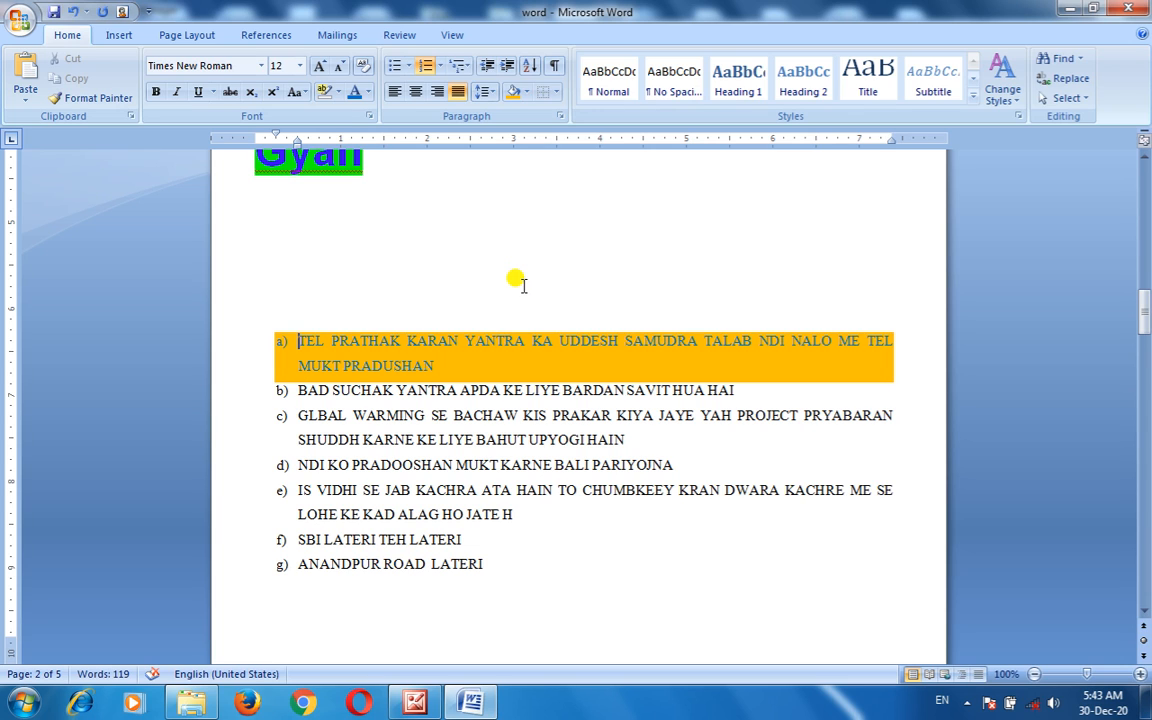
{"action": "left_click", "coordinate": [337, 93]}
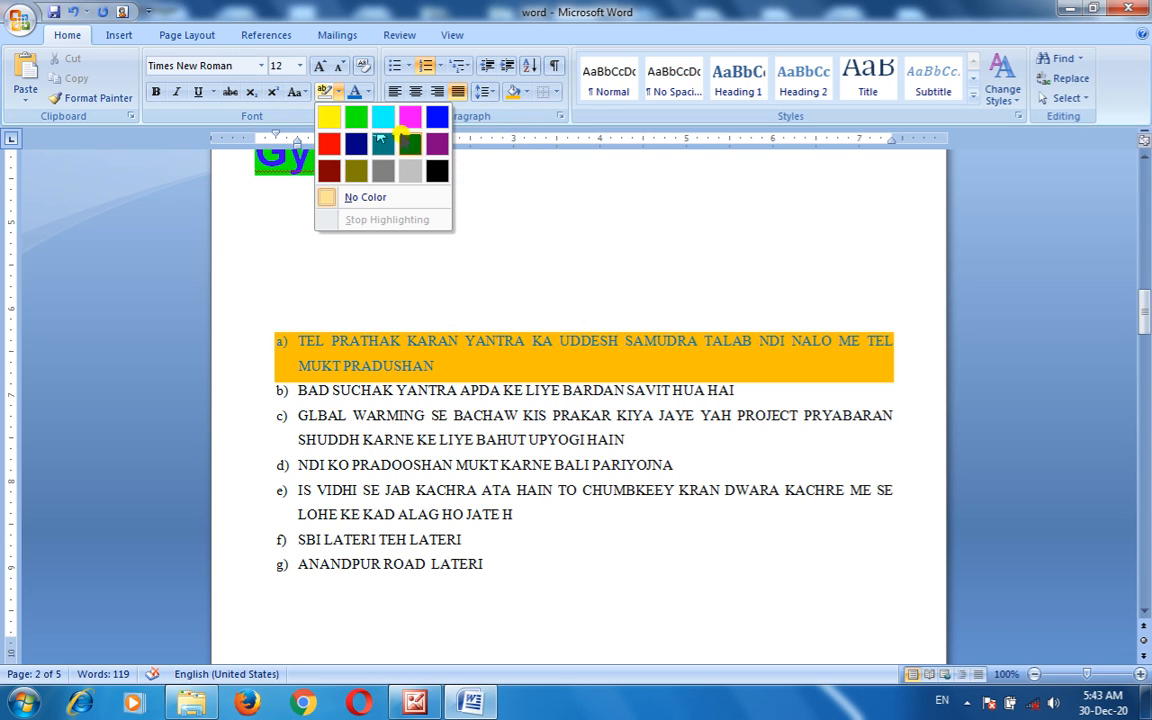
{"action": "left_click", "coordinate": [526, 92]}
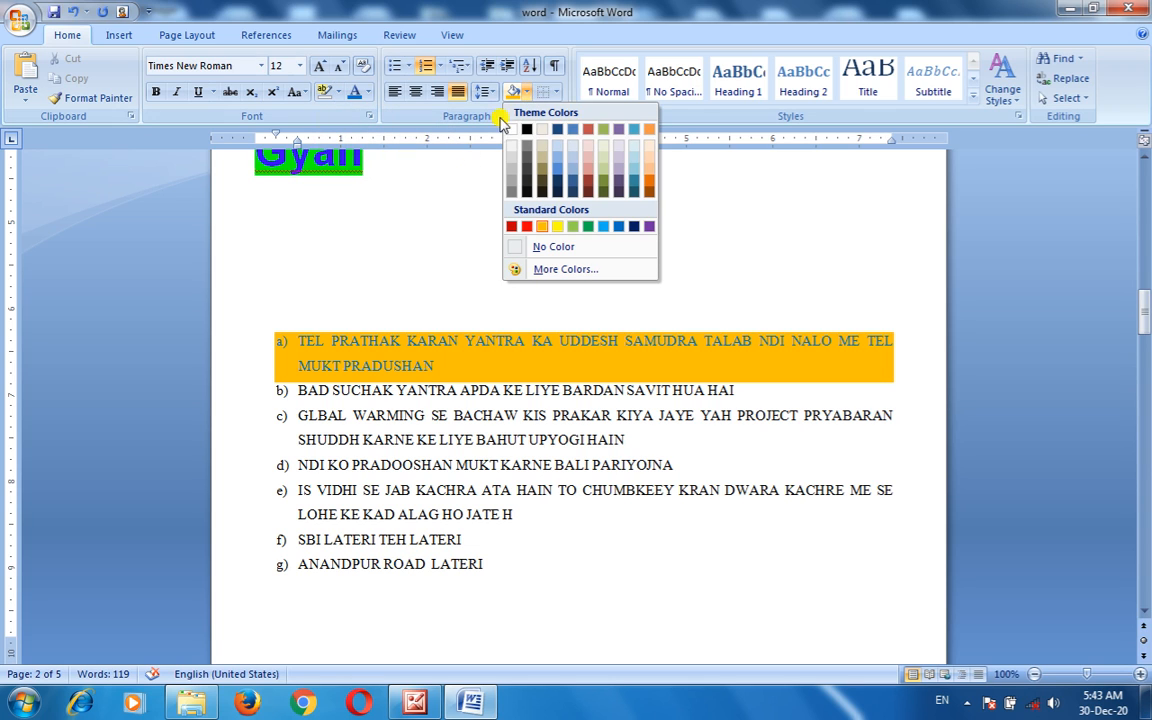
{"action": "left_click", "coordinate": [434, 199]}
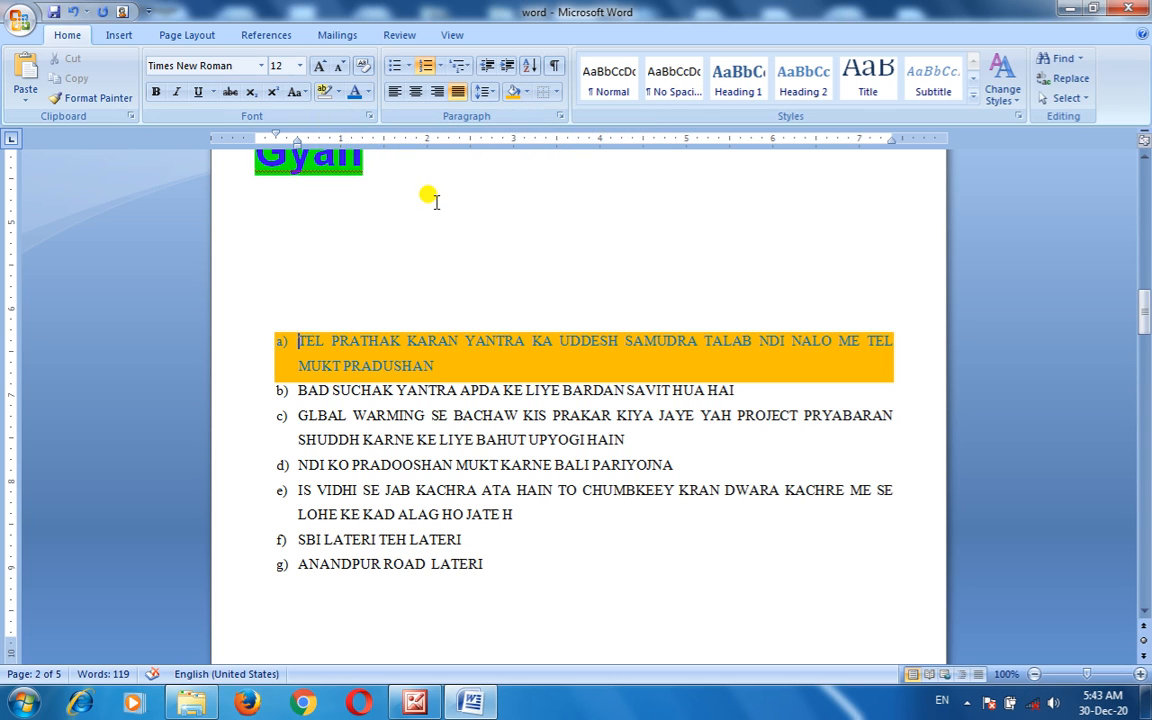
Apply all borders to the word "LATERI" in the "ANANDPUR ROAD LATERI" list item.
{"action": "left_click", "coordinate": [406, 440]}
{"action": "left_click_drag", "start_coordinate": [493, 573], "coordinate": [327, 545]}
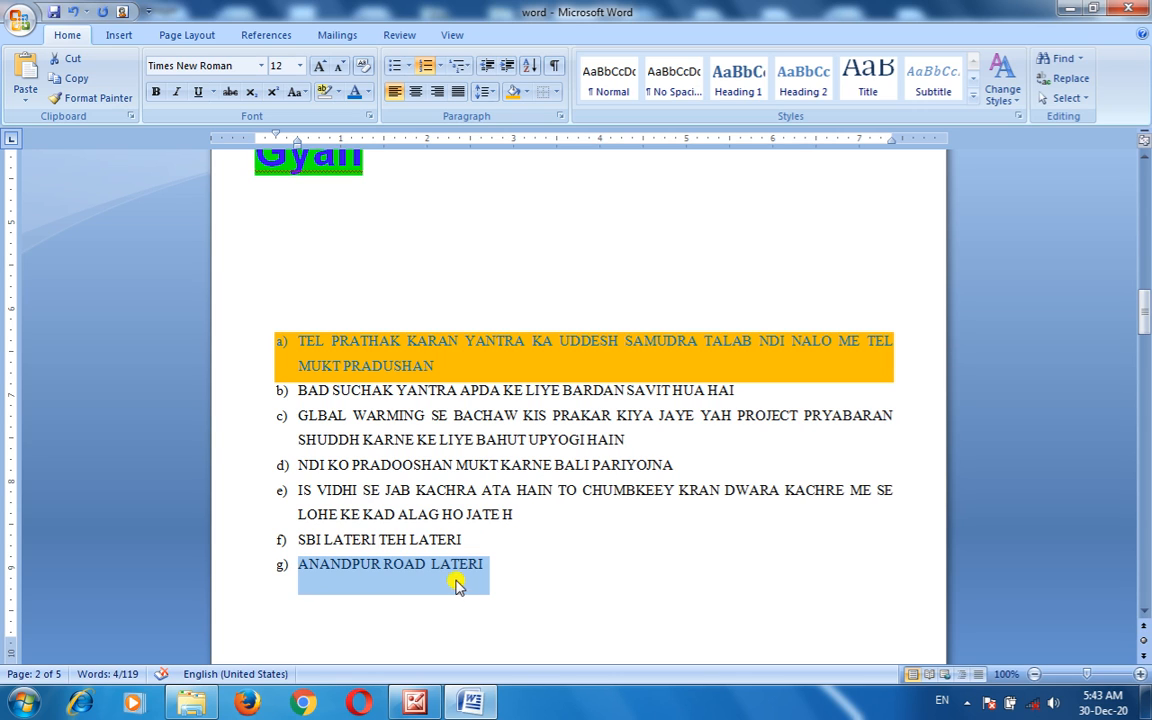
{"action": "left_click", "coordinate": [411, 562]}
{"action": "left_click_drag", "start_coordinate": [468, 560], "coordinate": [428, 562]}
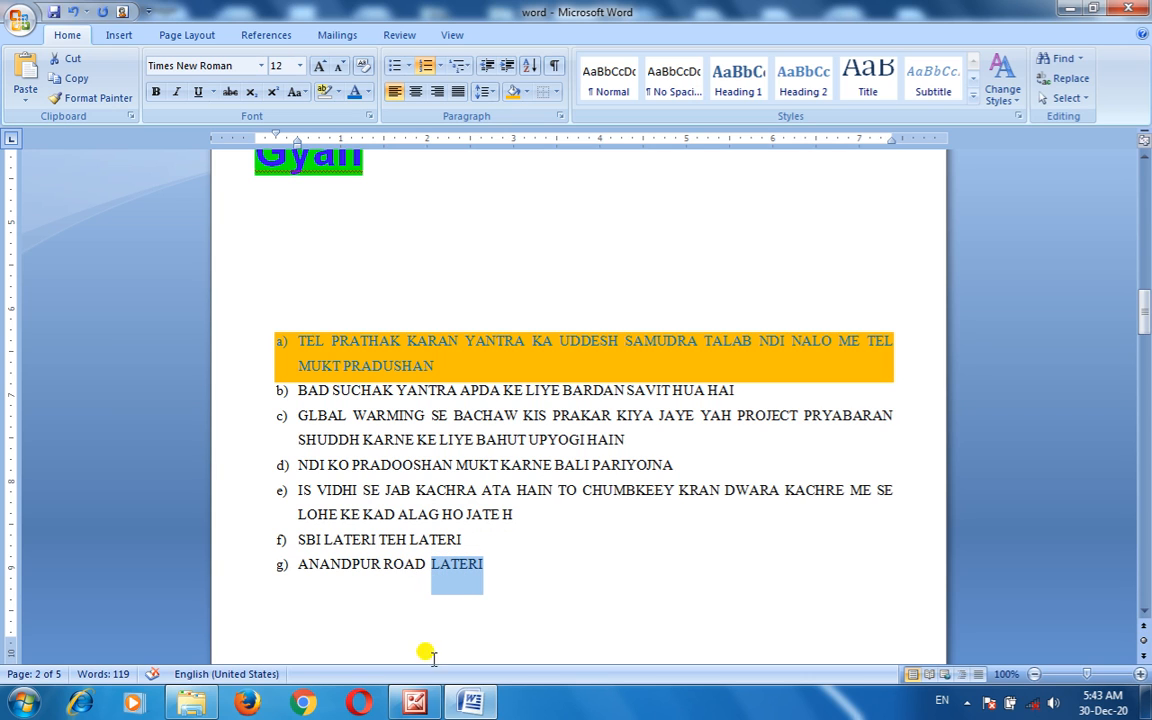
{"action": "left_click", "coordinate": [555, 92]}
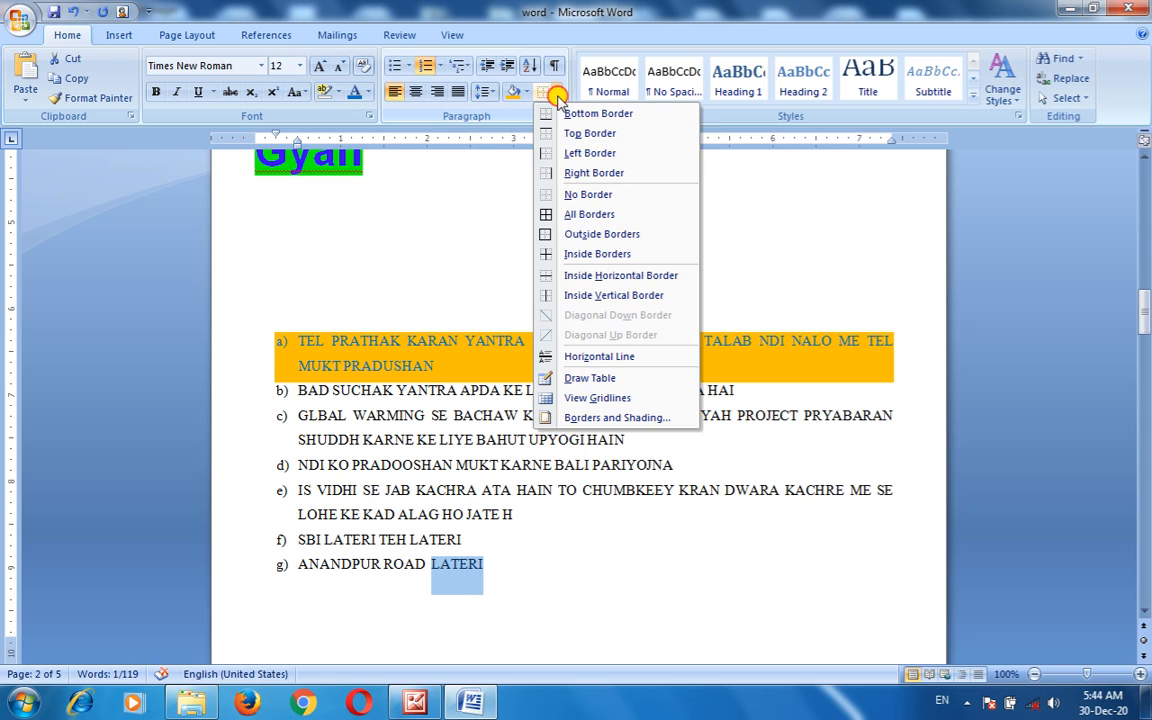
{"action": "left_click", "coordinate": [549, 215]}
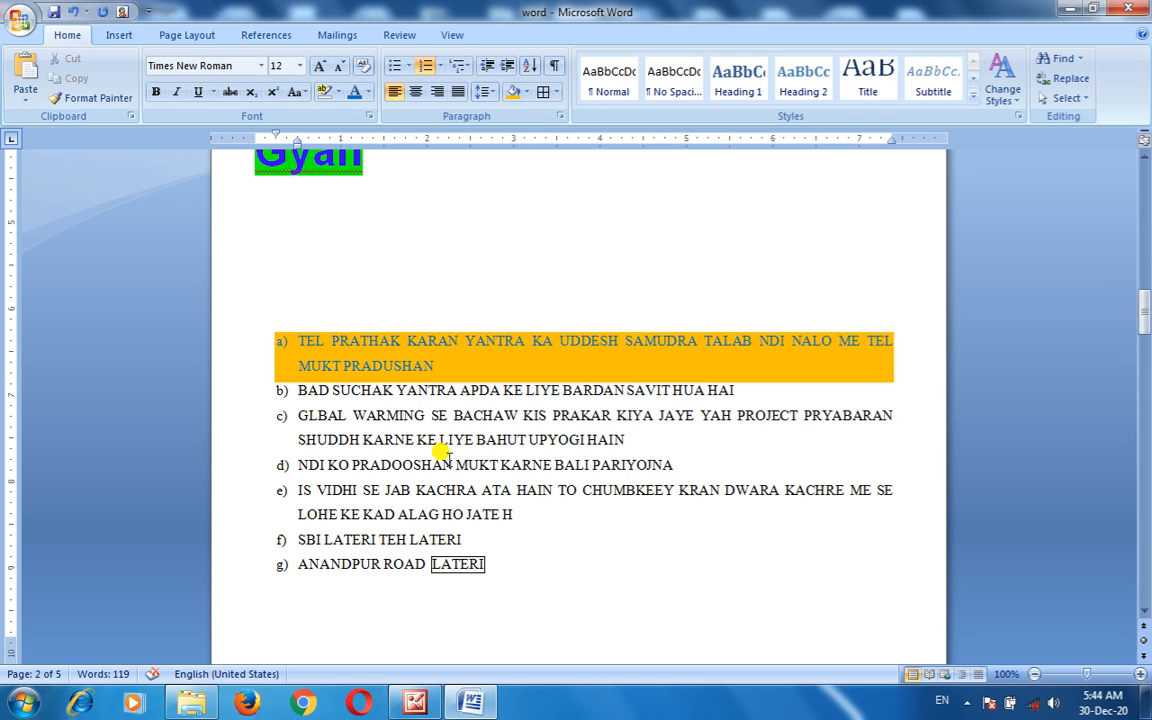
{"action": "left_click", "coordinate": [556, 93]}
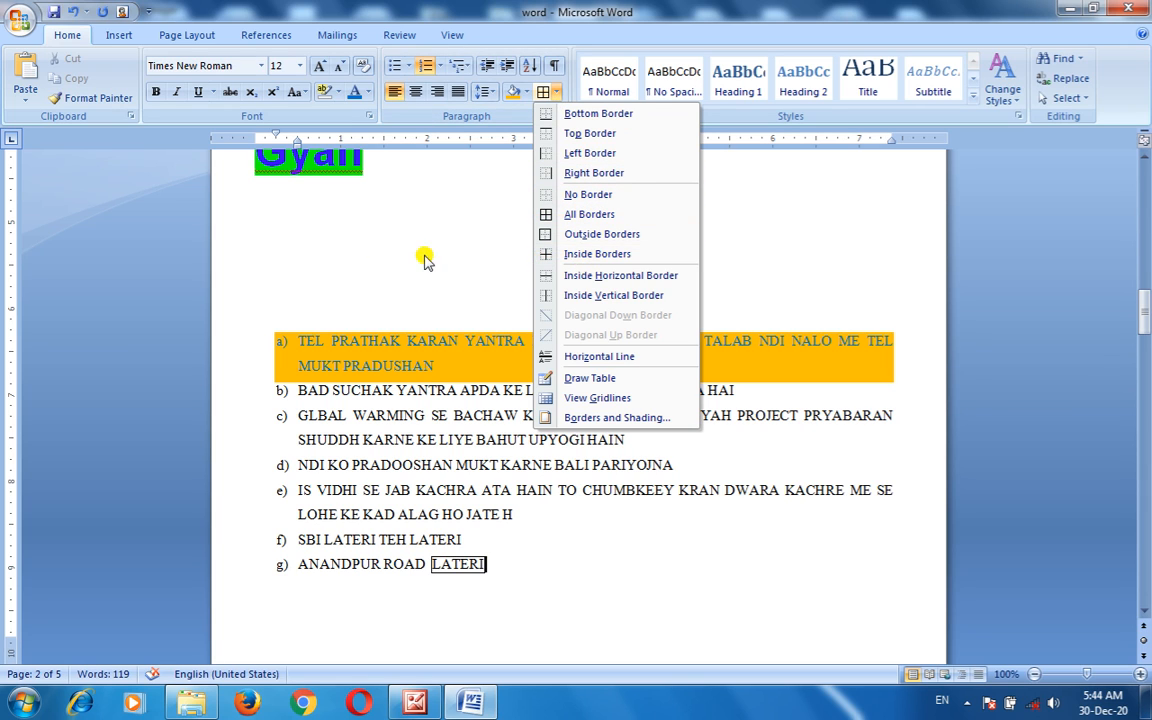
{"action": "left_click", "coordinate": [578, 575]}
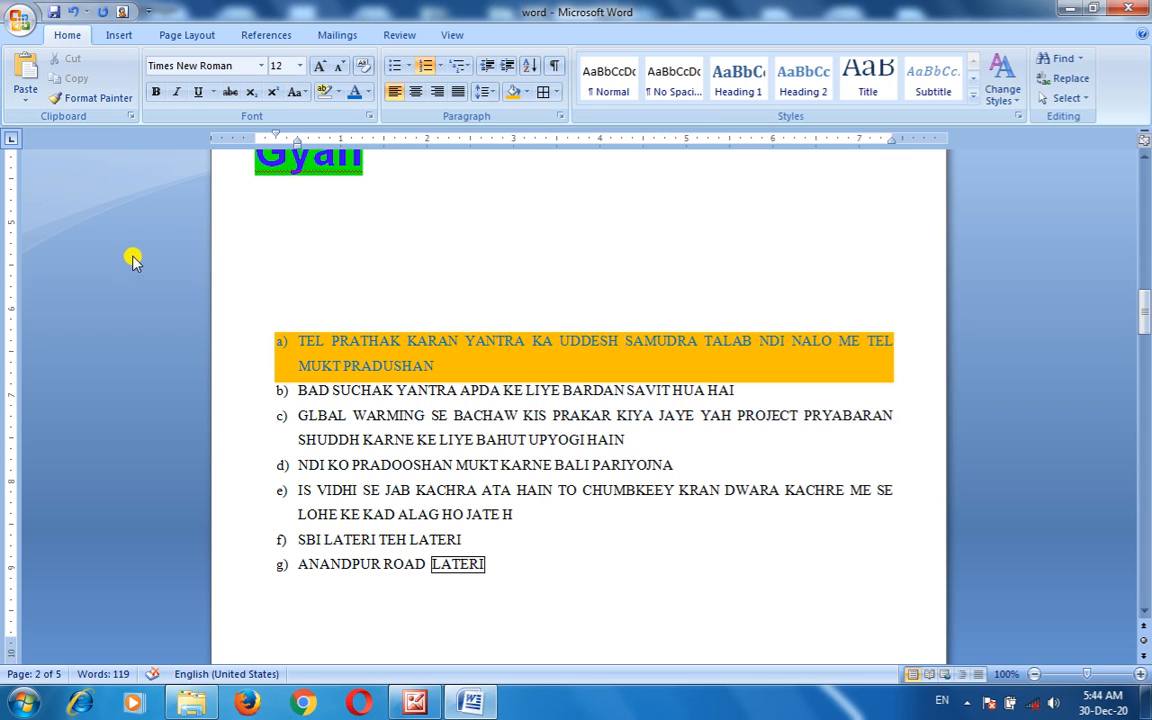
Copy the "GLBAL WARMING SE BACHAW" list item and paste it twice below the end of the list.
{"action": "left_click", "coordinate": [420, 458]}
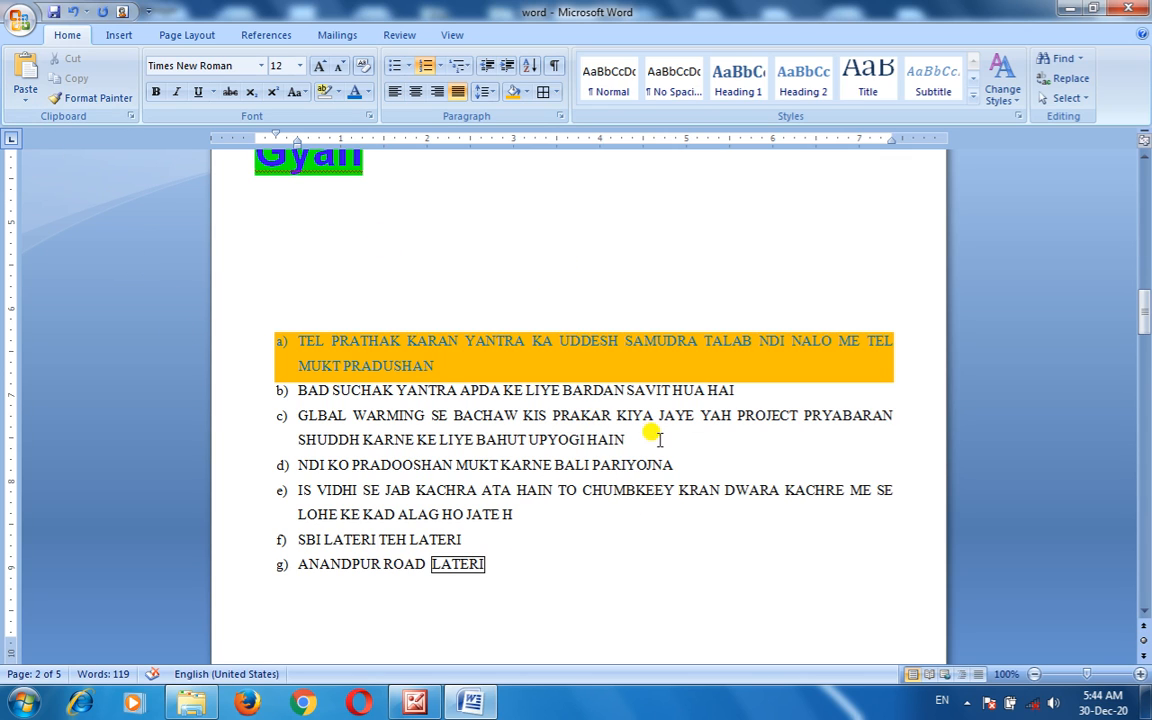
{"action": "left_click_drag", "start_coordinate": [625, 438], "coordinate": [308, 403]}
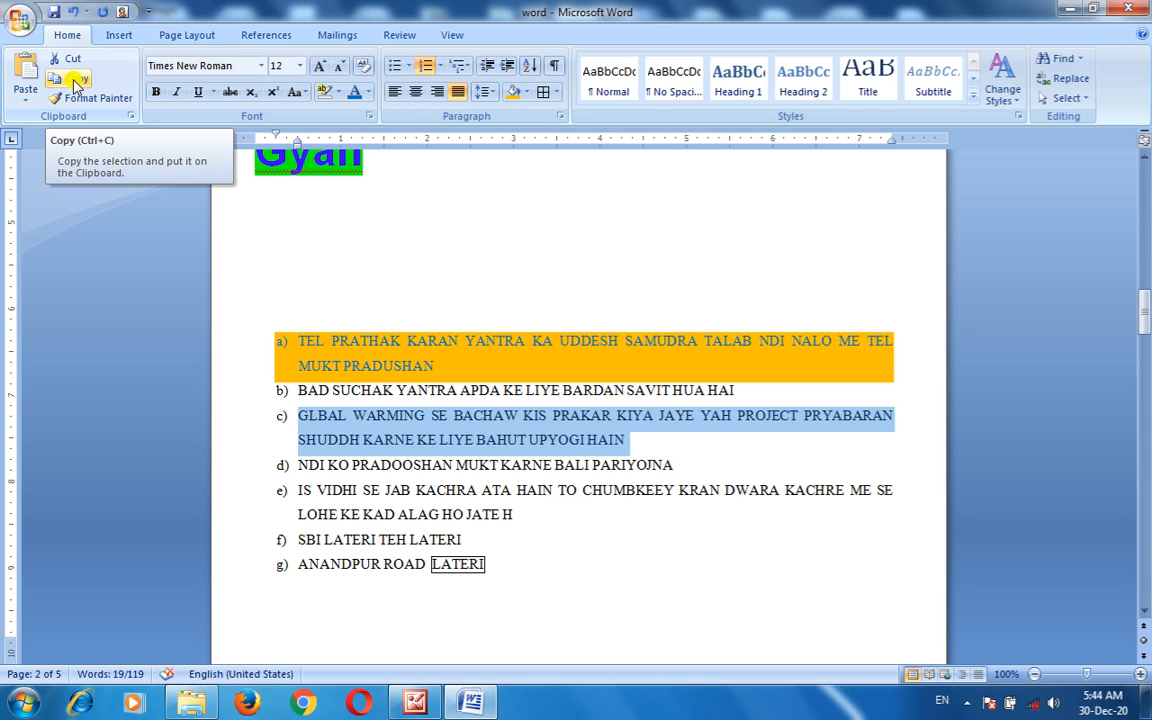
{"action": "left_click", "coordinate": [550, 541]}
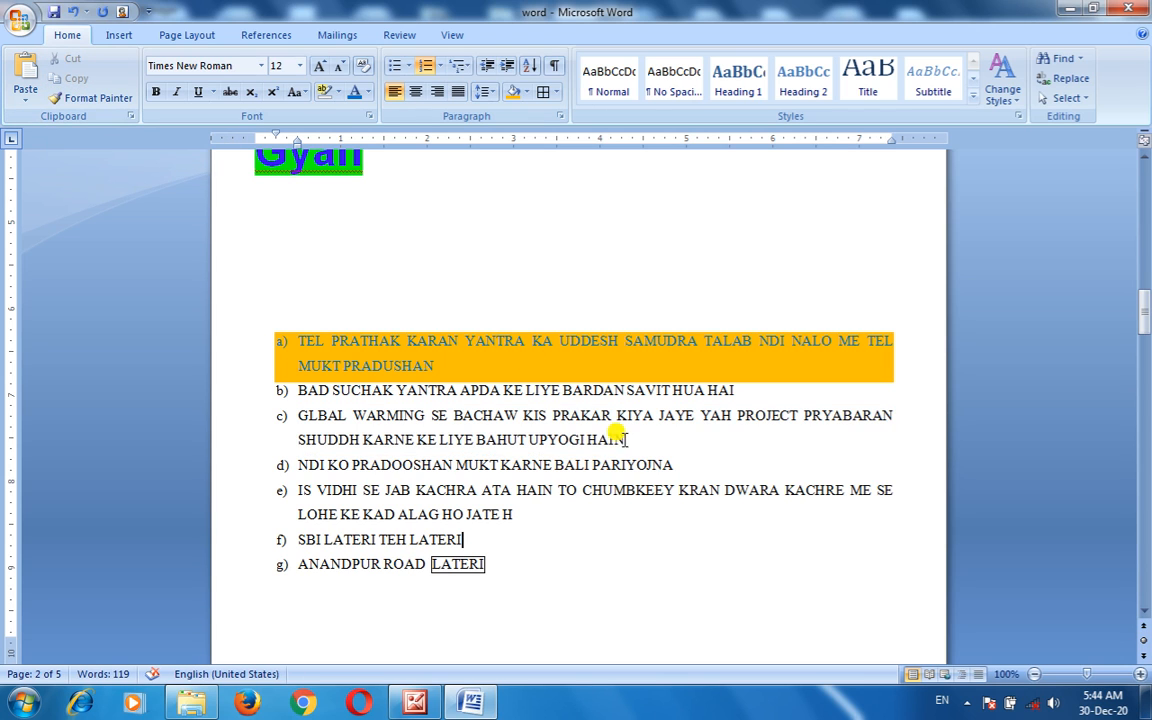
{"action": "left_click_drag", "start_coordinate": [637, 431], "coordinate": [290, 414]}
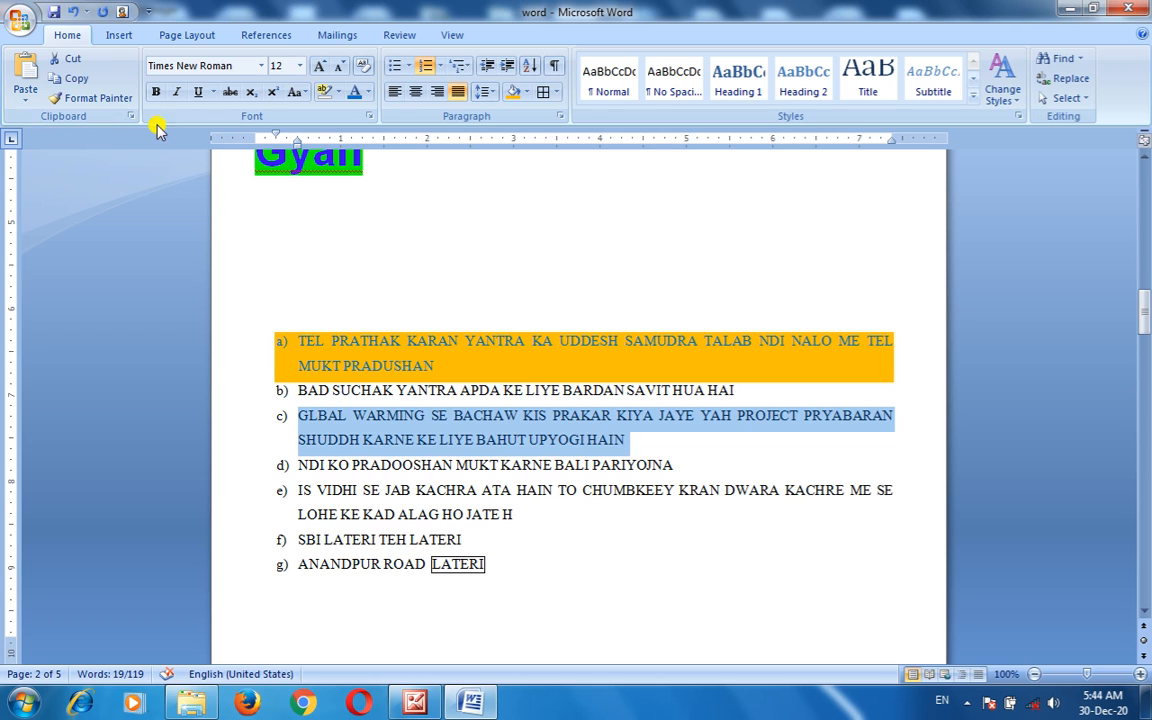
{"action": "left_click", "coordinate": [66, 79]}
{"action": "left_click", "coordinate": [521, 570]}
{"action": "key", "text": "Return"}
{"action": "key", "text": "Return"}
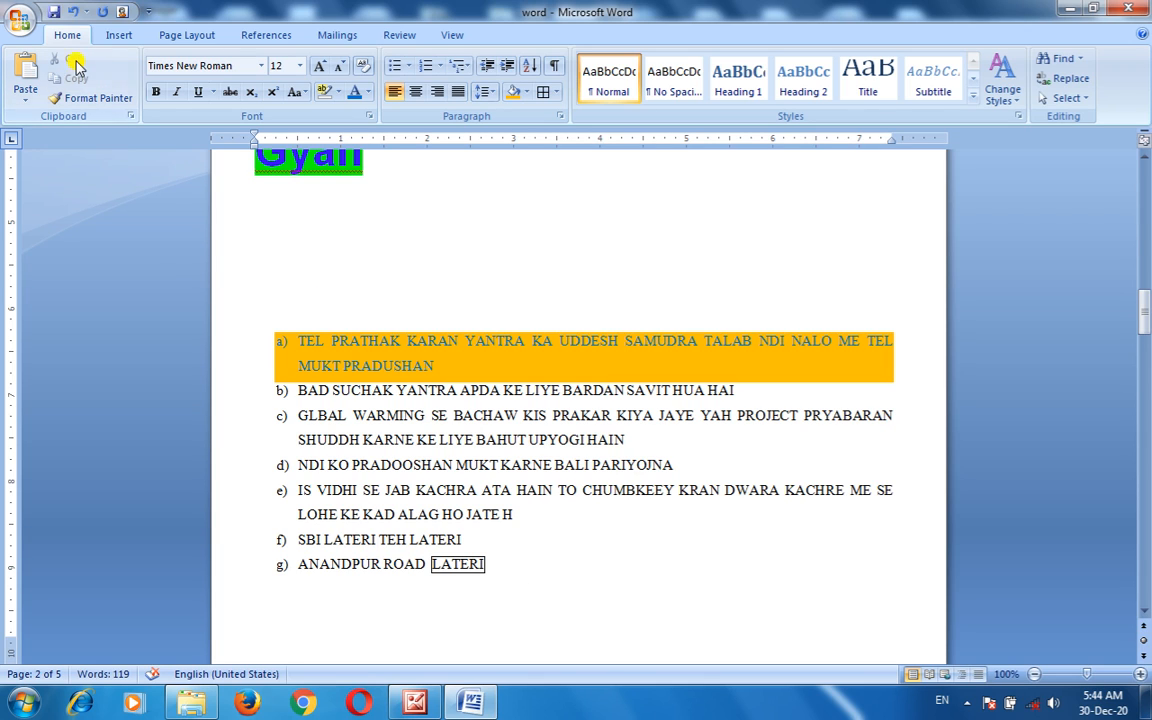
{"action": "left_click", "coordinate": [28, 78]}
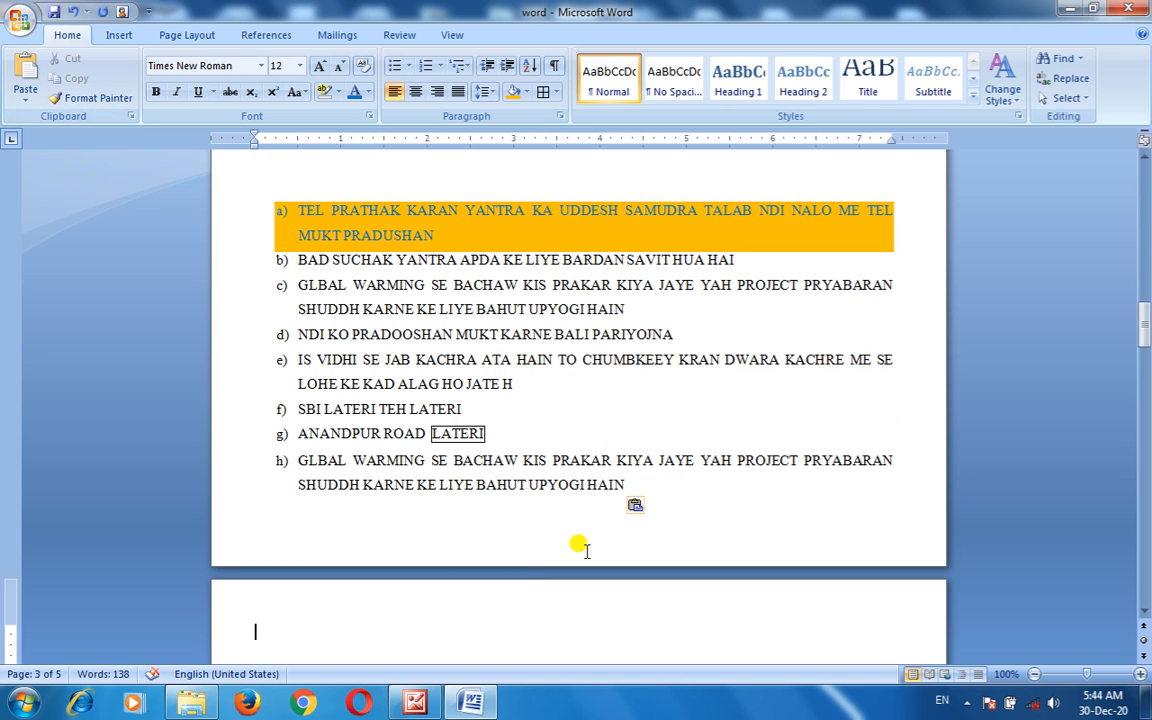
{"action": "left_click", "coordinate": [18, 80]}
{"action": "left_click", "coordinate": [452, 399]}
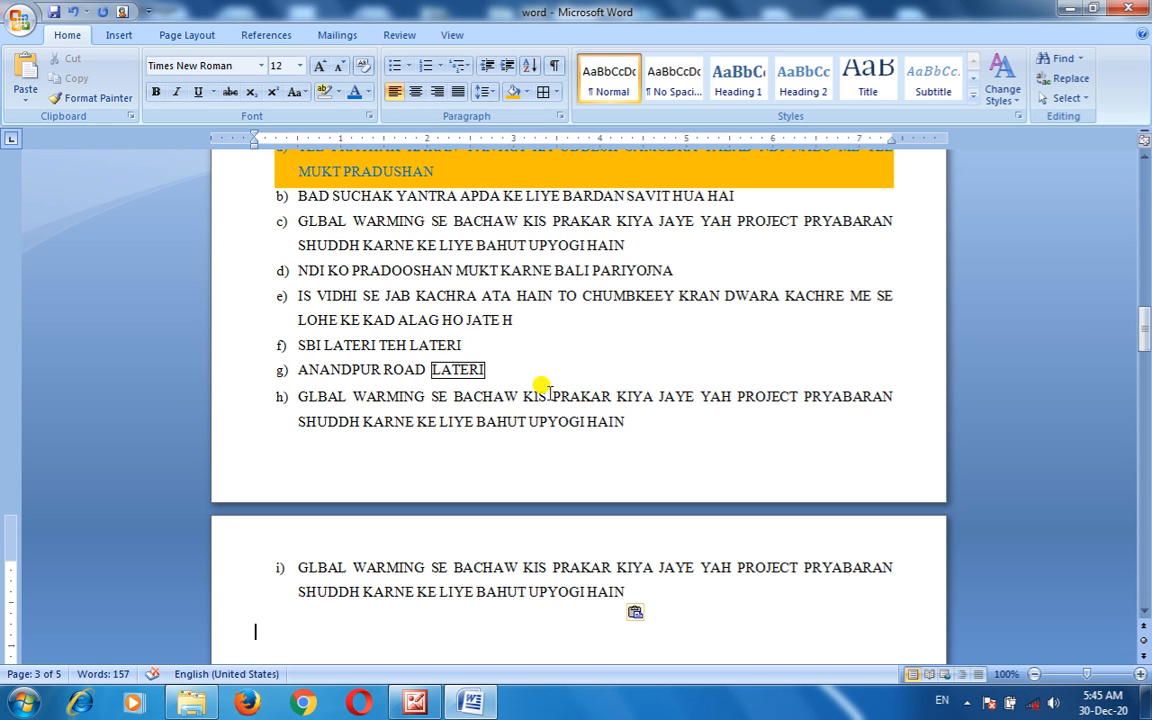
Copy the "ANANDPUR ROAD LATERI" item together with the "GLBAL WARMING" item under it and paste both after a gap below the list.
{"action": "scroll", "coordinate": [543, 386], "scroll_direction": "up", "scroll_amount": 1}
{"action": "scroll", "coordinate": [540, 386], "scroll_direction": "down", "scroll_amount": 2}
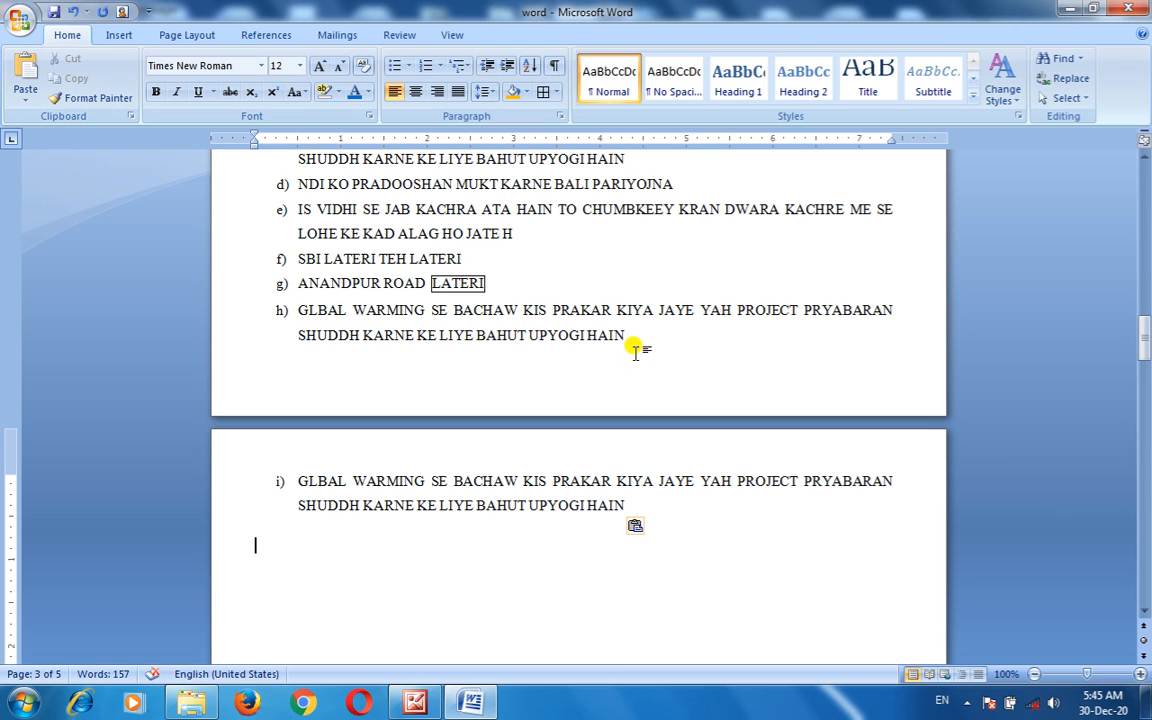
{"action": "left_click_drag", "start_coordinate": [630, 334], "coordinate": [300, 290]}
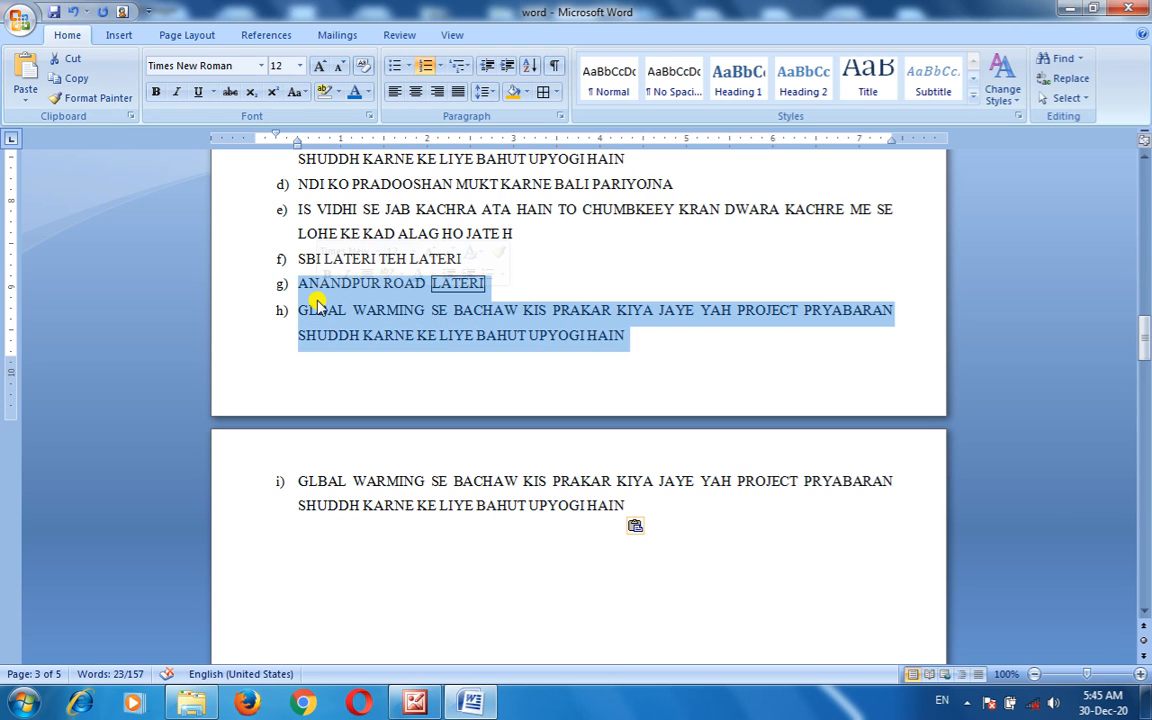
{"action": "left_click", "coordinate": [75, 87]}
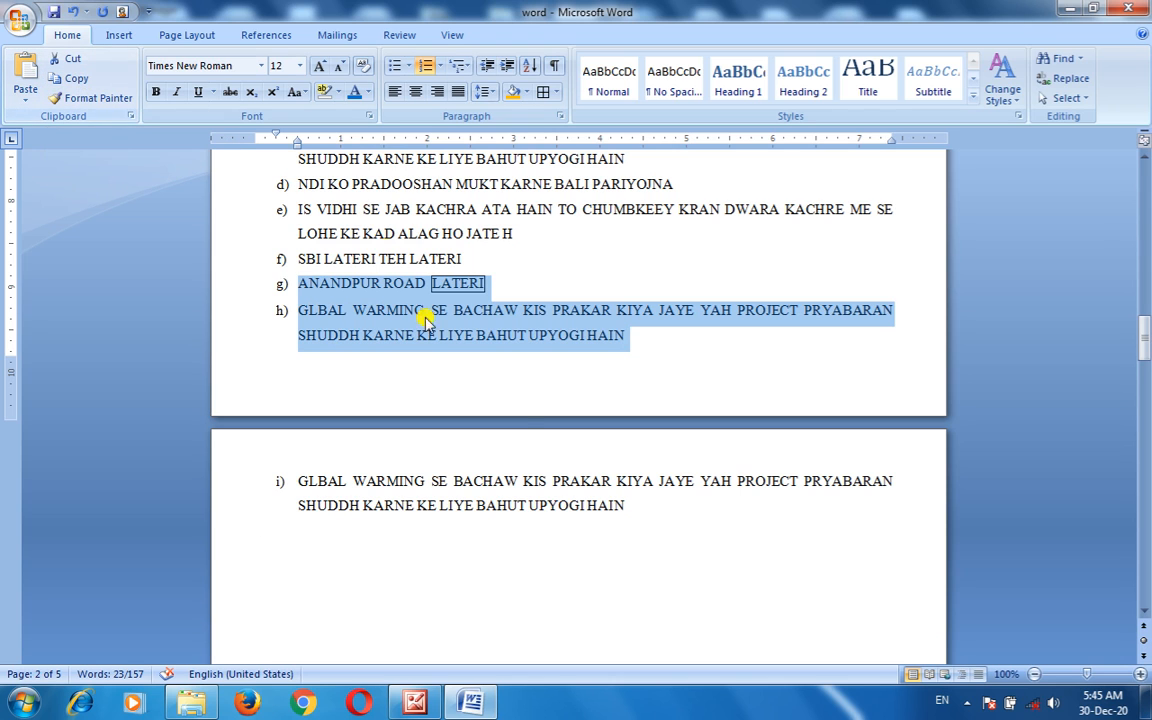
{"action": "left_click", "coordinate": [644, 513]}
{"action": "key", "text": "Return"}
{"action": "key", "text": "Return"}
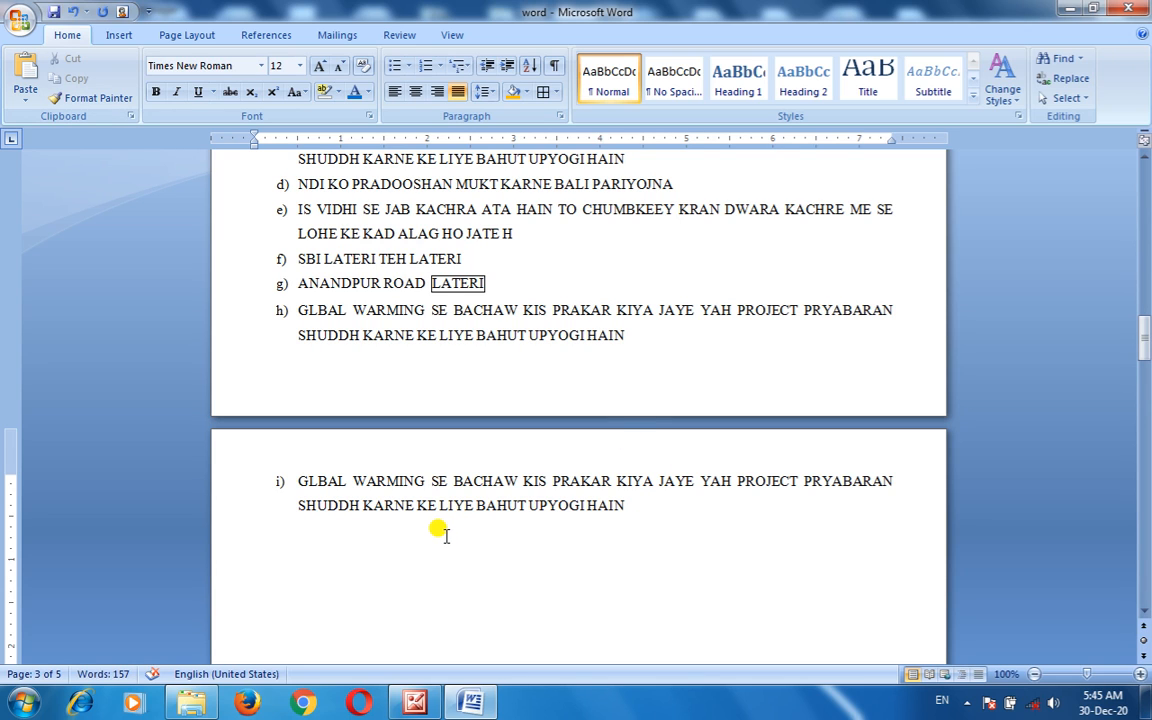
{"action": "left_click", "coordinate": [22, 84]}
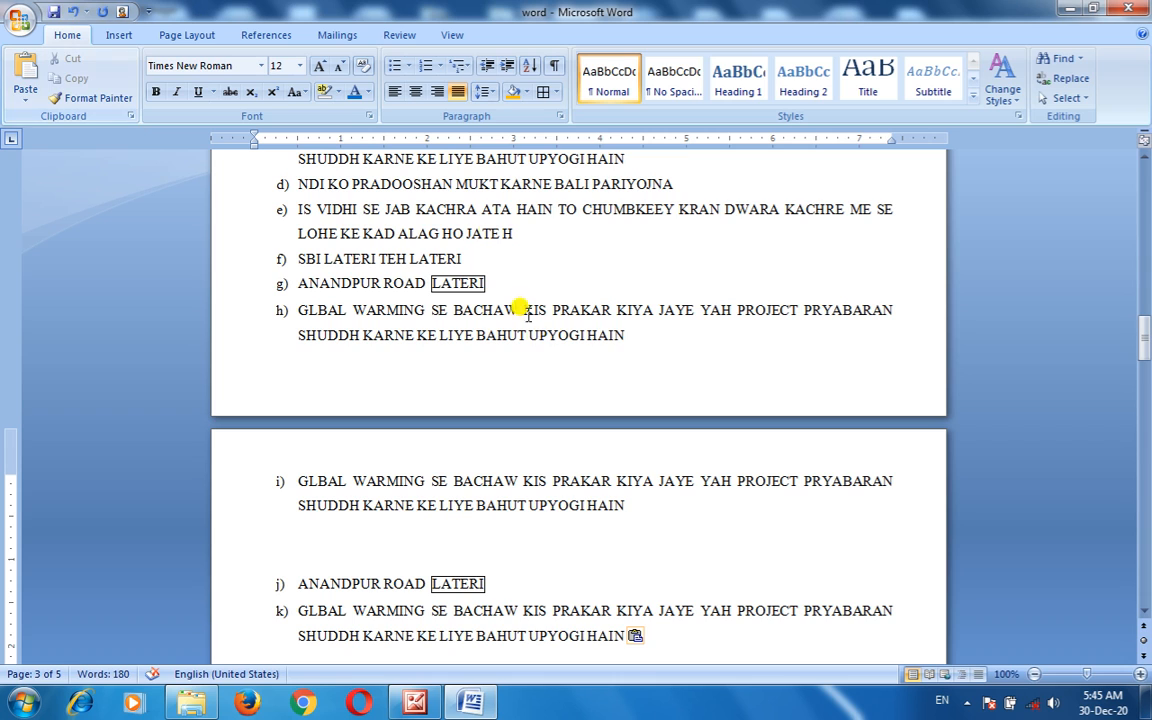
Cut the "IS VIDHI SE JAB KACHRA" list item and paste it on a new line after the two consecutive "GLBAL WARMING" items.
{"action": "left_click_drag", "start_coordinate": [512, 232], "coordinate": [301, 193]}
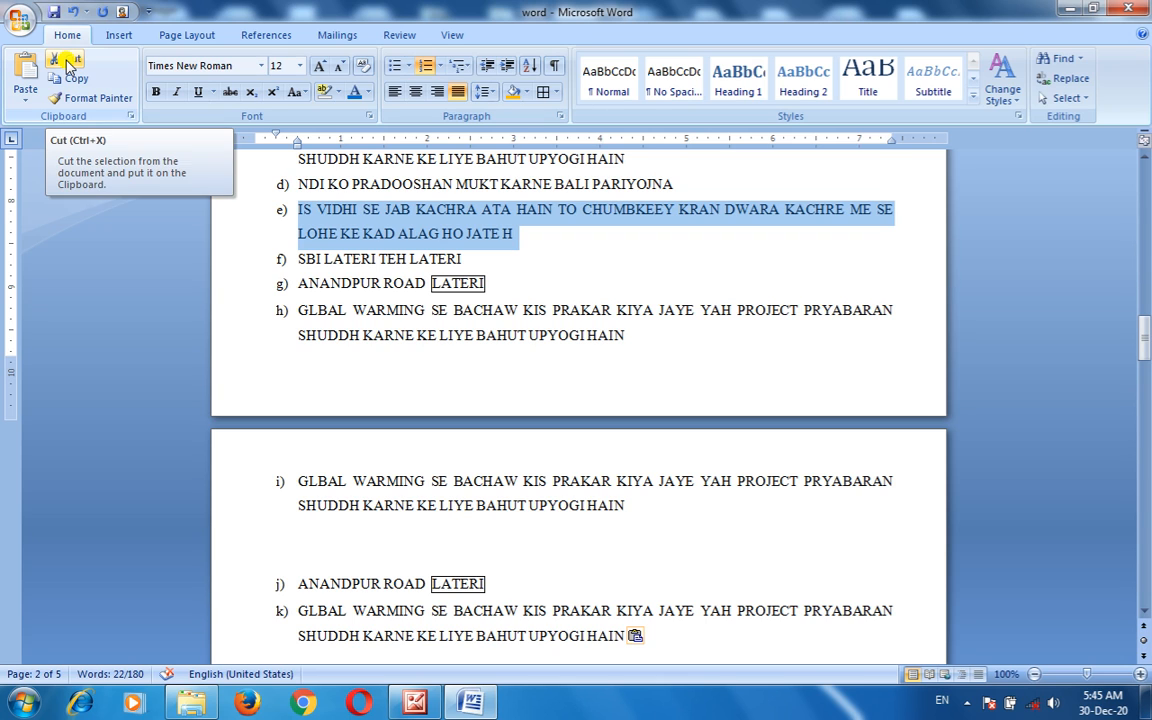
{"action": "left_click", "coordinate": [66, 62]}
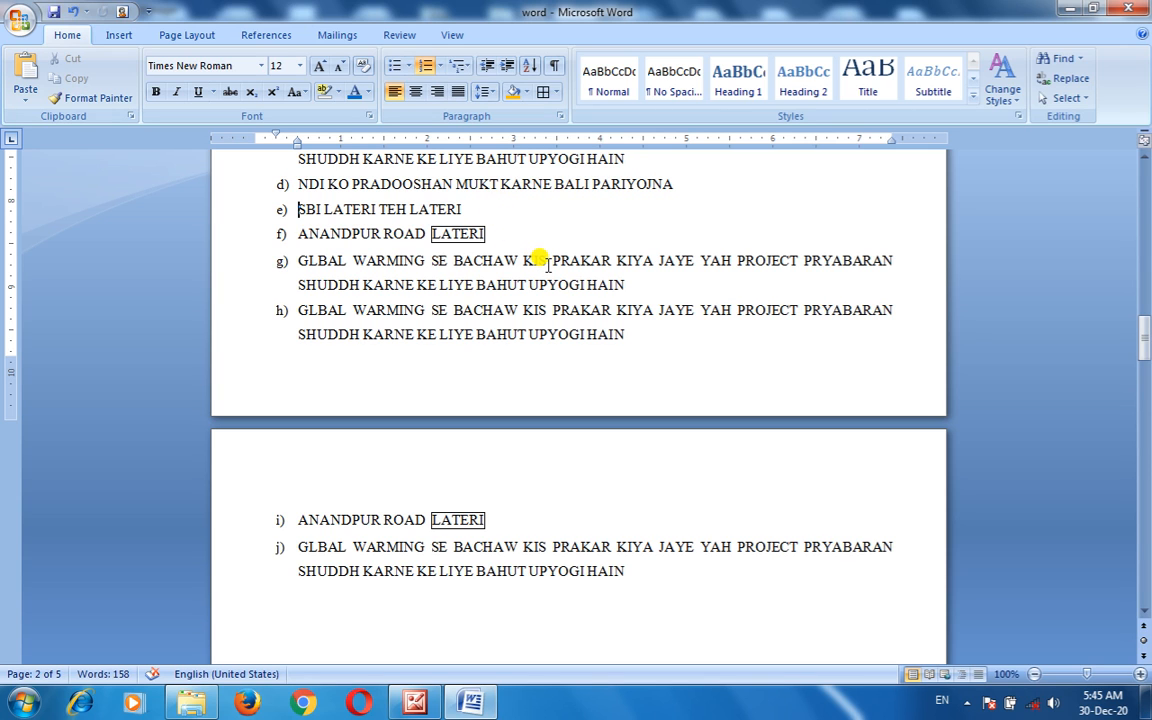
{"action": "key", "text": "ctrl+z"}
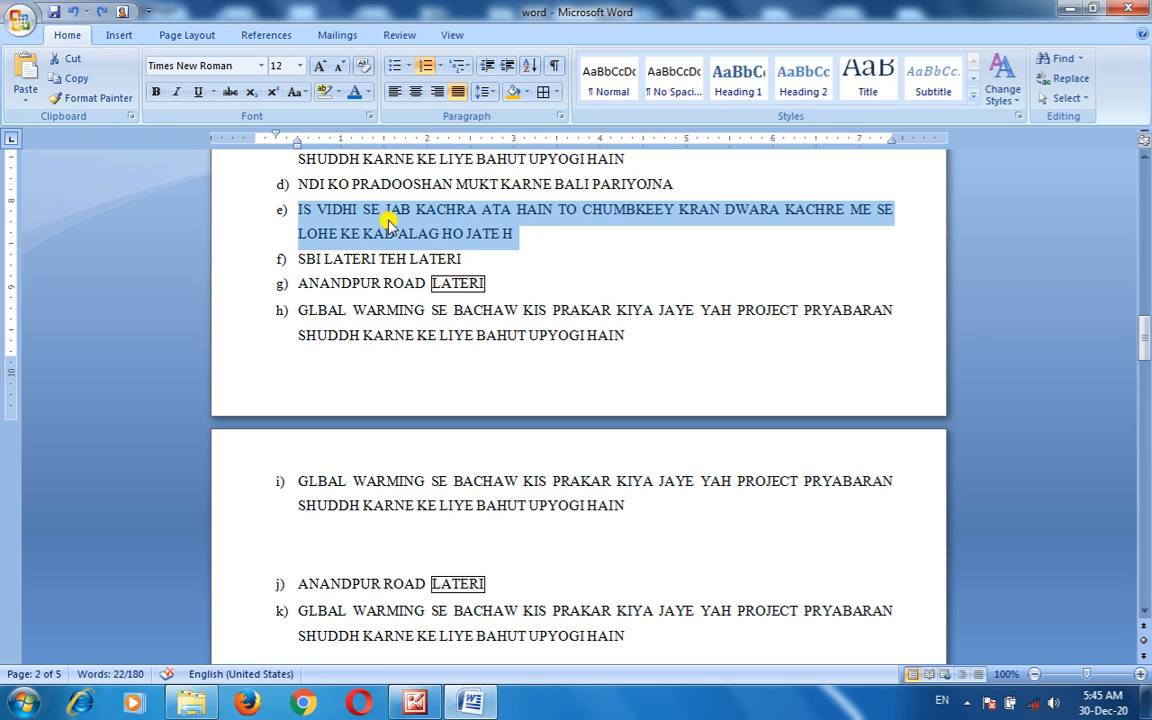
{"action": "left_click", "coordinate": [70, 58]}
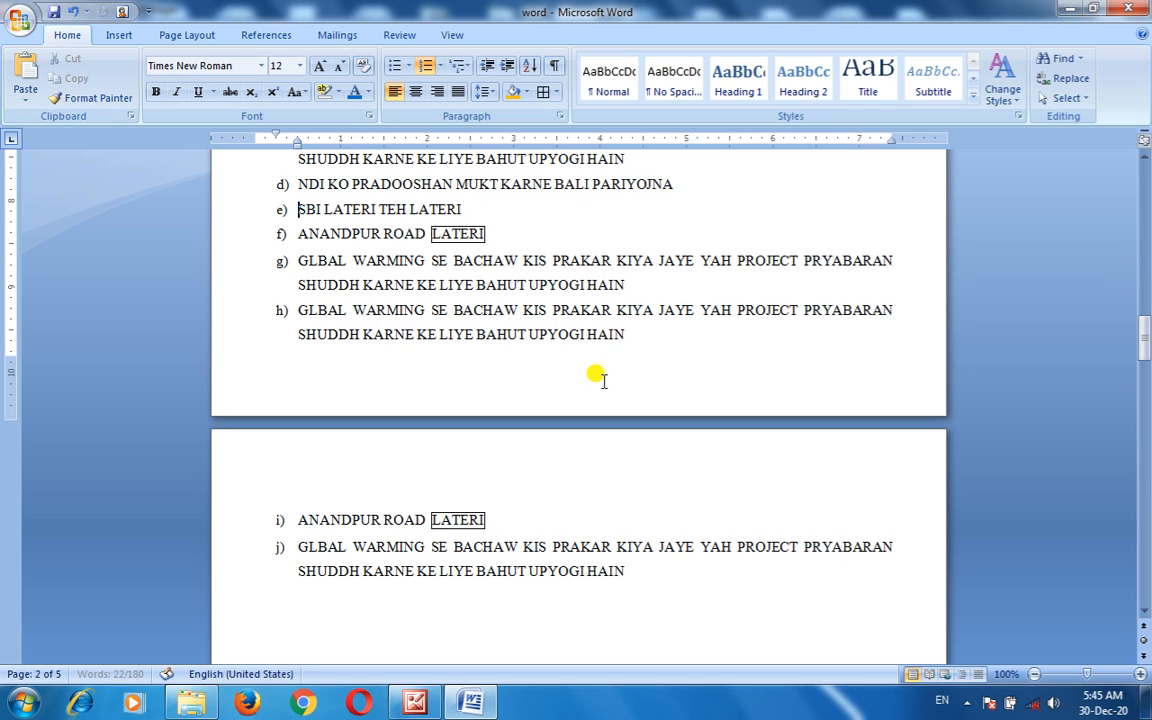
{"action": "scroll", "coordinate": [578, 332], "scroll_direction": "down", "scroll_amount": 1}
{"action": "left_click", "coordinate": [646, 297]}
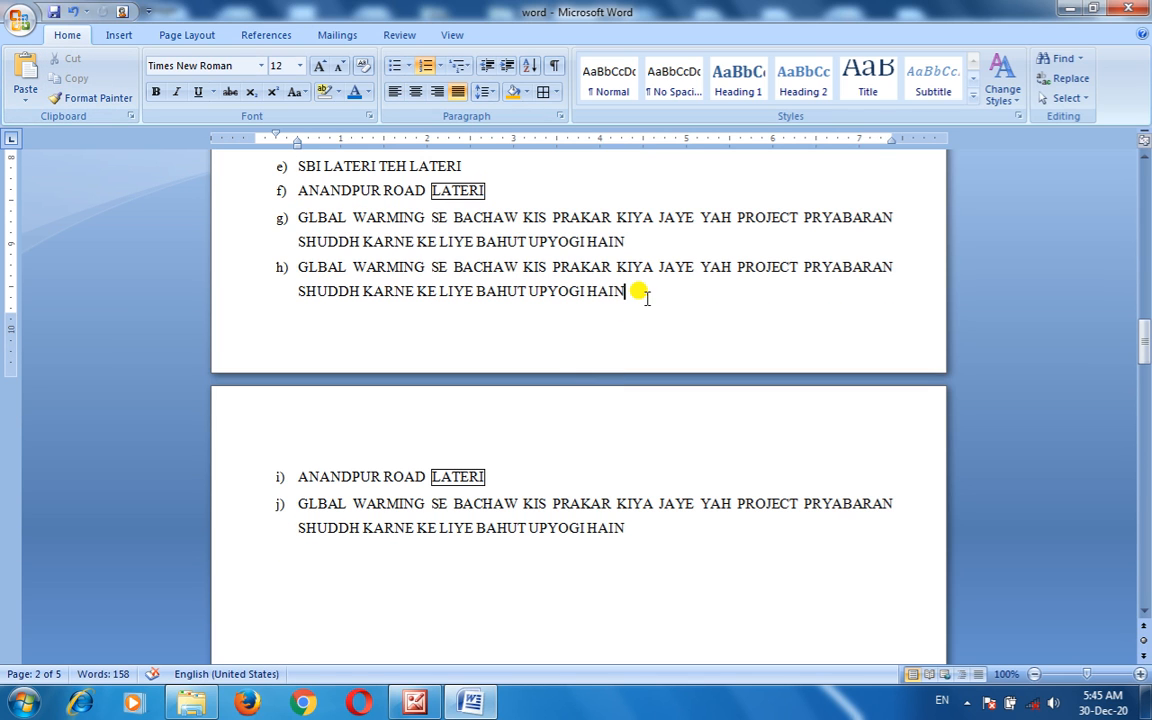
{"action": "key", "text": "Return"}
{"action": "left_click", "coordinate": [25, 78]}
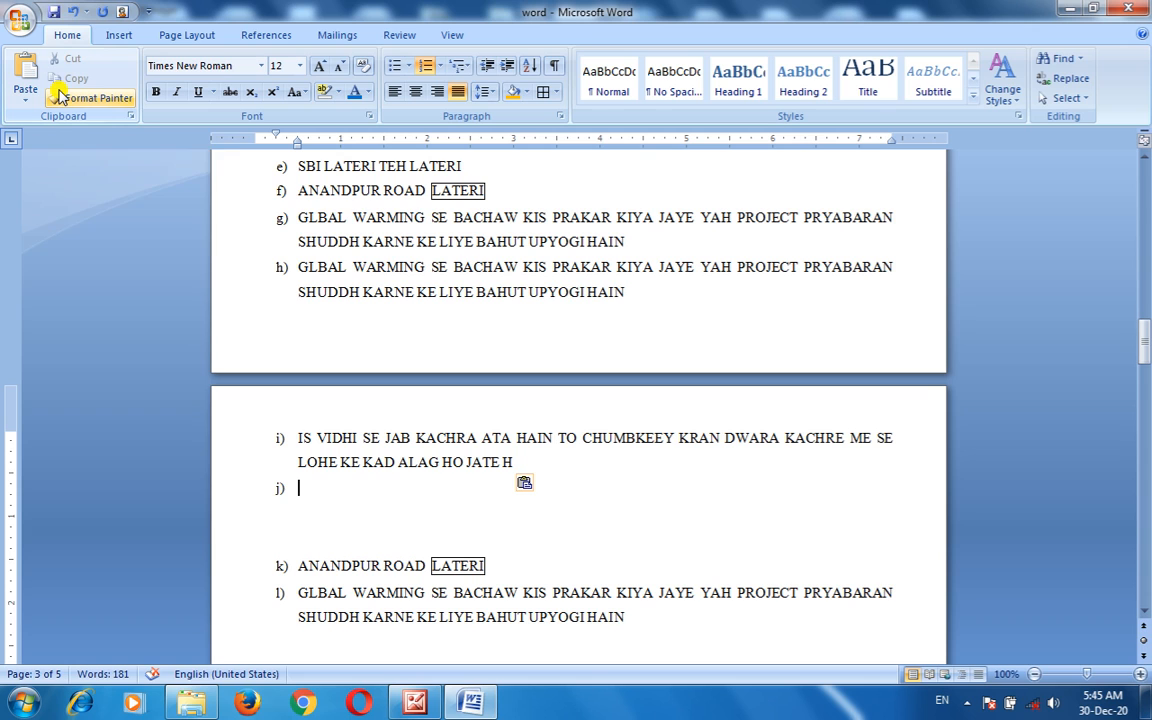
Add the list items "Ctrl + c", "Ctrl + v" and "Ctrl + x" below the "IS VIDHI SE JAB KACHRA" item.
{"action": "mouse_move", "coordinate": [519, 462]}
{"action": "left_mouse_down"}
{"action": "mouse_move", "coordinate": [296, 429]}
{"action": "mouse_move", "coordinate": [465, 476]}
{"action": "mouse_move", "coordinate": [535, 470]}
{"action": "left_mouse_up"}
{"action": "left_click", "coordinate": [535, 466]}
{"action": "key", "text": "Return"}
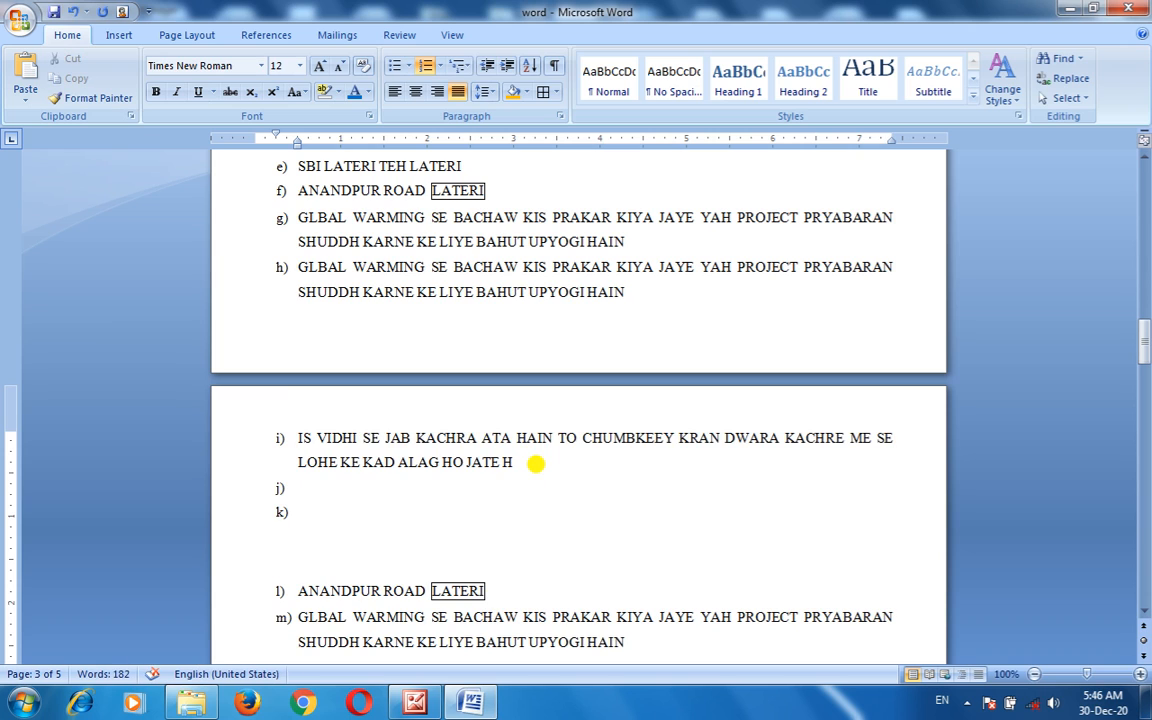
{"action": "type", "text": "ctrl + c"}
{"action": "key", "text": "Return"}
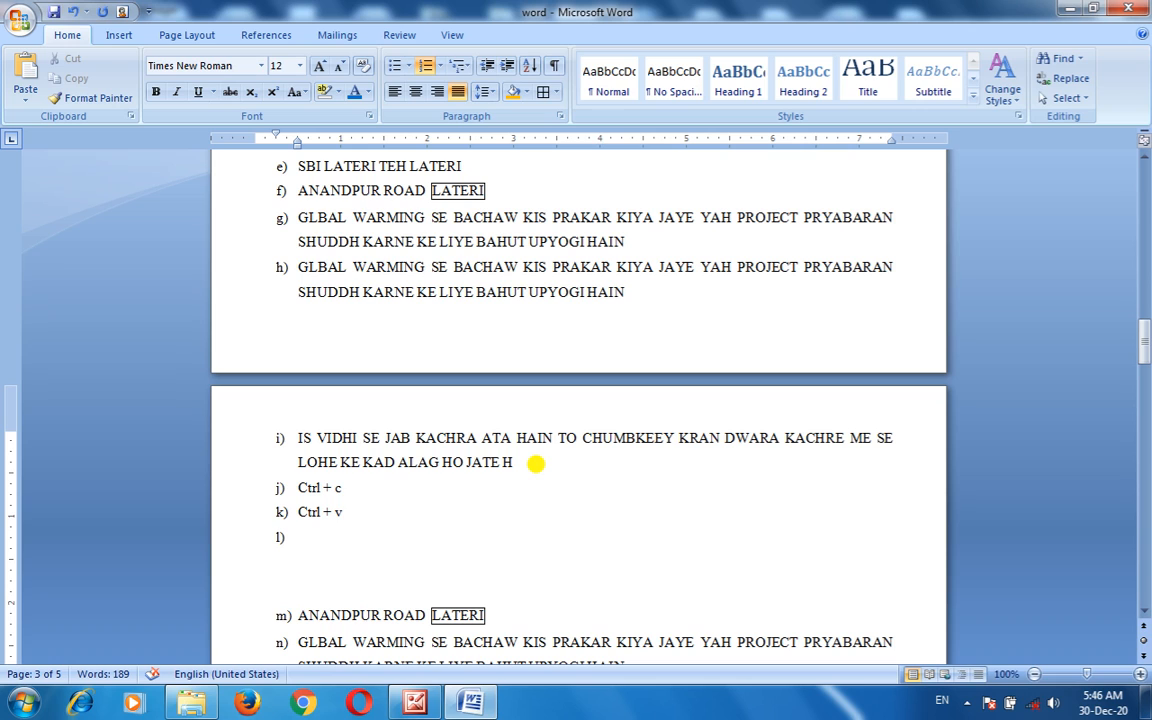
{"action": "left_click", "coordinate": [392, 515]}
{"action": "key", "text": "Return"}
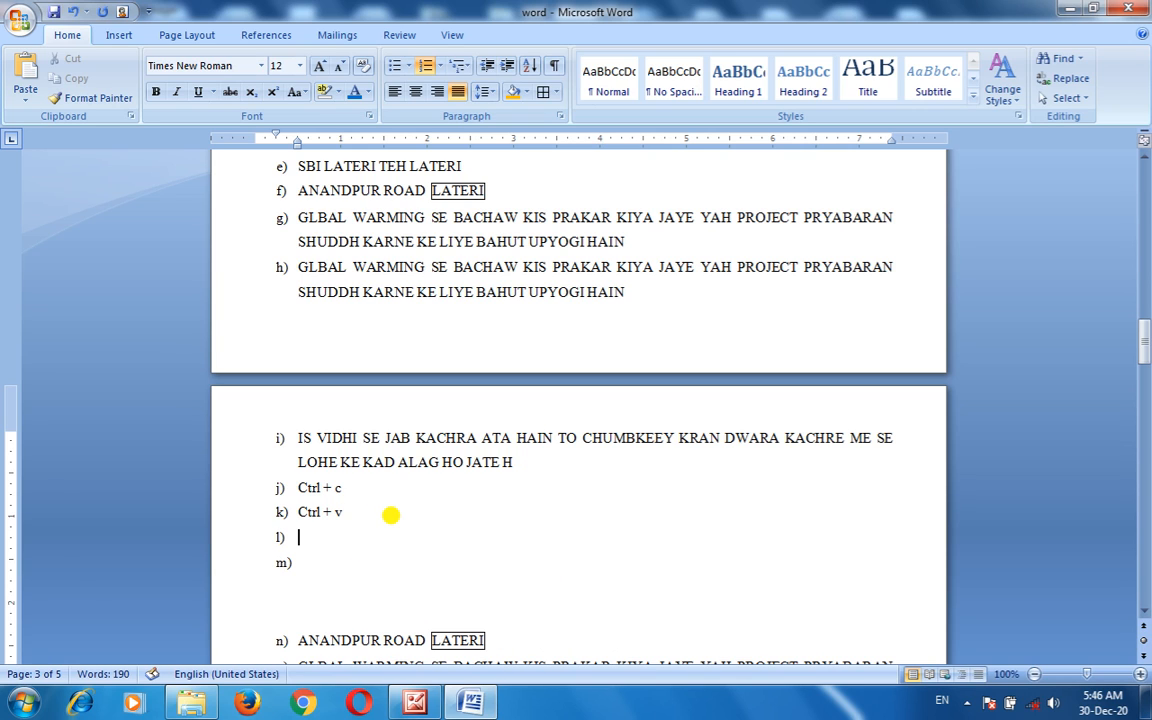
{"action": "type", "text": "ctrl + x"}
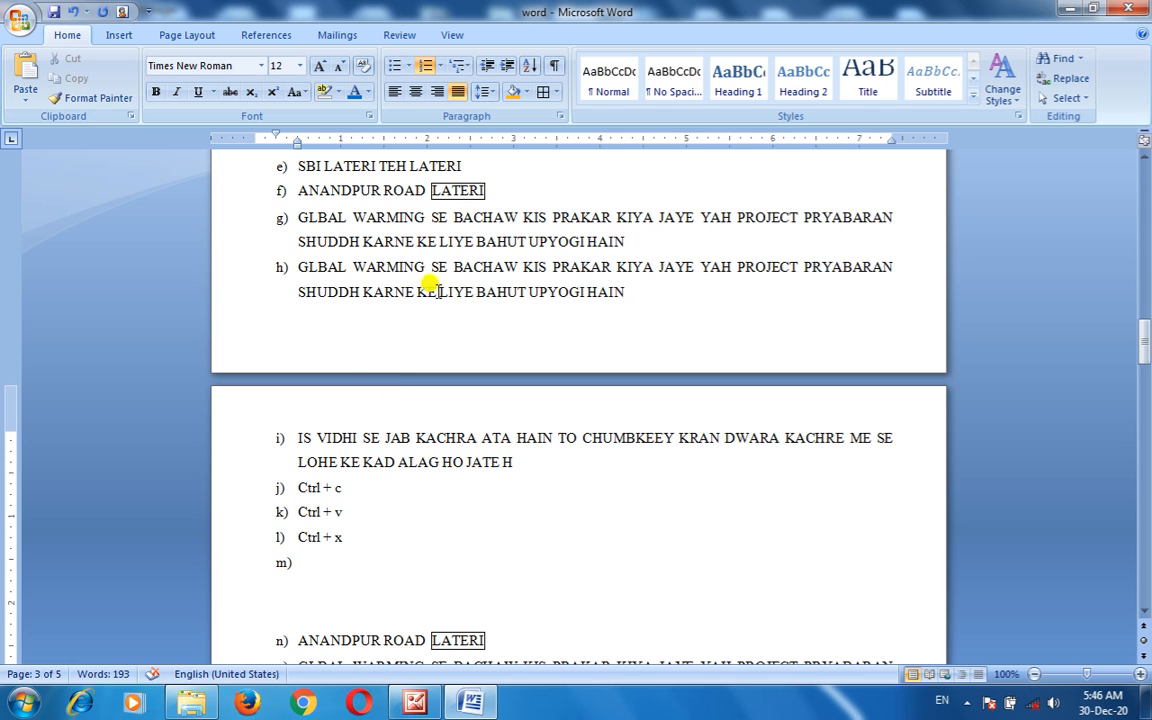
Apply the Heading 2 style to the list items from "BAD SUCHAK YANTRA" through the second consecutive "GLBAL WARMING" item.
{"action": "scroll", "coordinate": [731, 260], "scroll_direction": "up", "scroll_amount": 2}
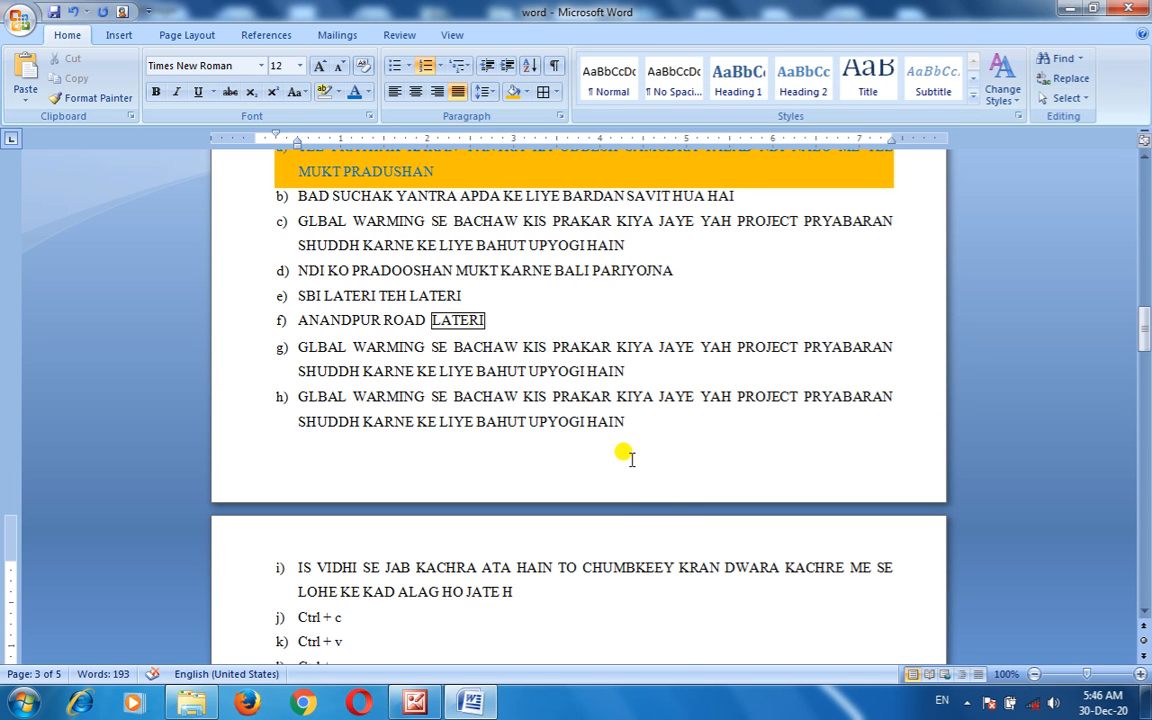
{"action": "left_click_drag", "start_coordinate": [625, 421], "coordinate": [300, 200]}
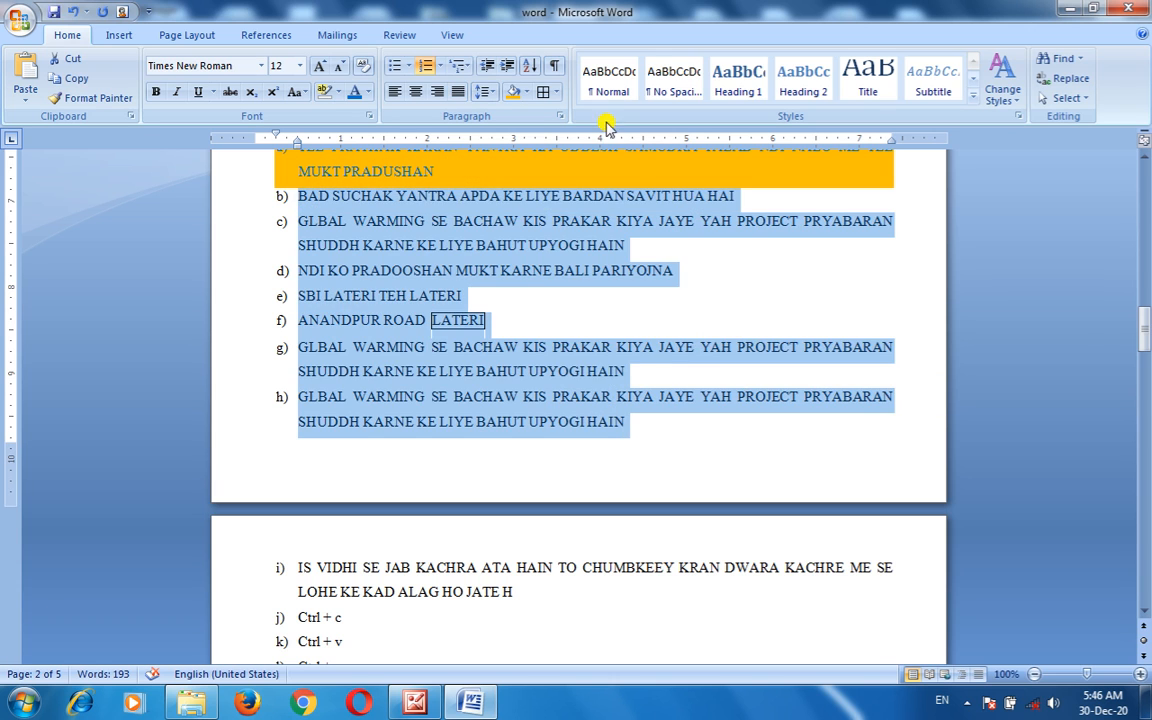
{"action": "left_click", "coordinate": [634, 78]}
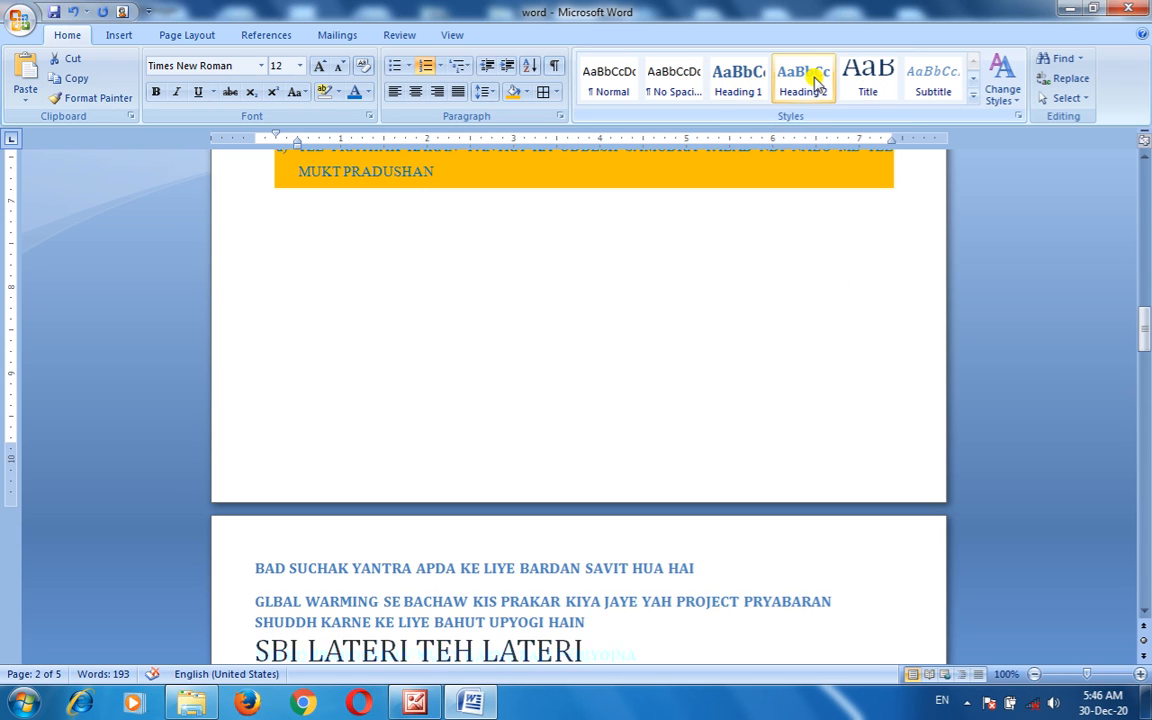
{"action": "left_click", "coordinate": [808, 80]}
{"action": "scroll", "coordinate": [586, 316], "scroll_direction": "up", "scroll_amount": 10}
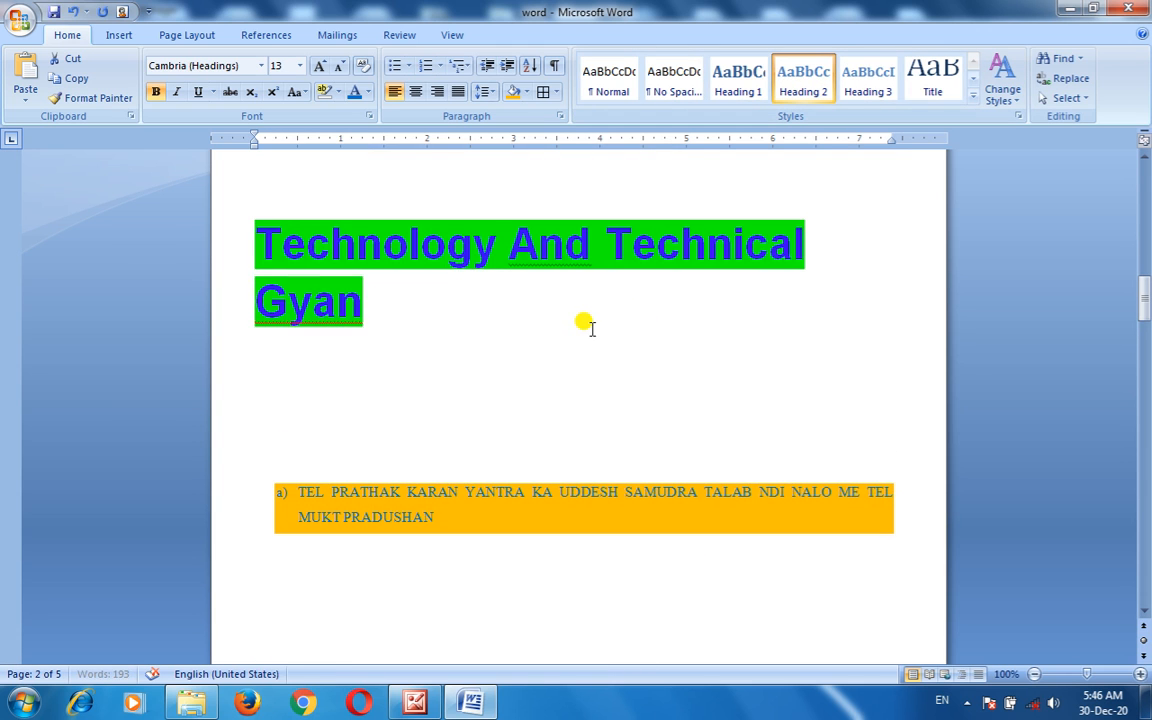
{"action": "scroll", "coordinate": [589, 360], "scroll_direction": "down", "scroll_amount": 6}
{"action": "scroll", "coordinate": [589, 364], "scroll_direction": "down", "scroll_amount": 10}
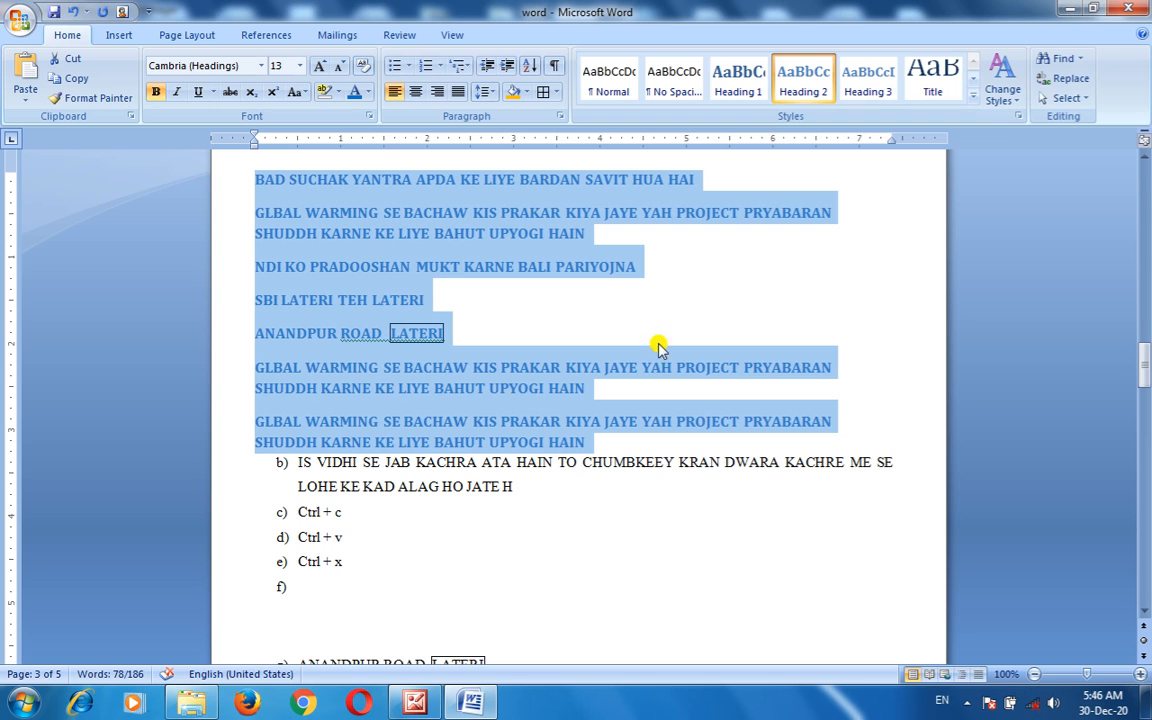
{"action": "left_click", "coordinate": [779, 389]}
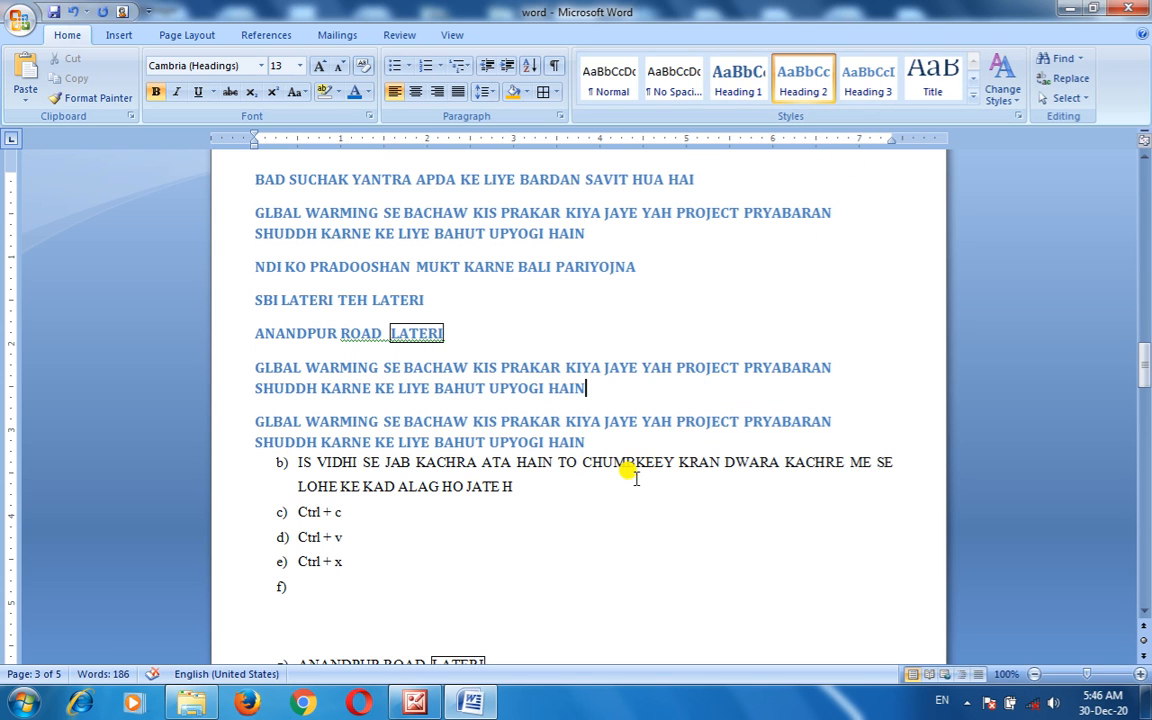
Apply the Heading 1 style to the list items from "IS VIDHI SE JAB KACHRA" through "Ctrl + x".
{"action": "left_click_drag", "start_coordinate": [353, 561], "coordinate": [291, 463]}
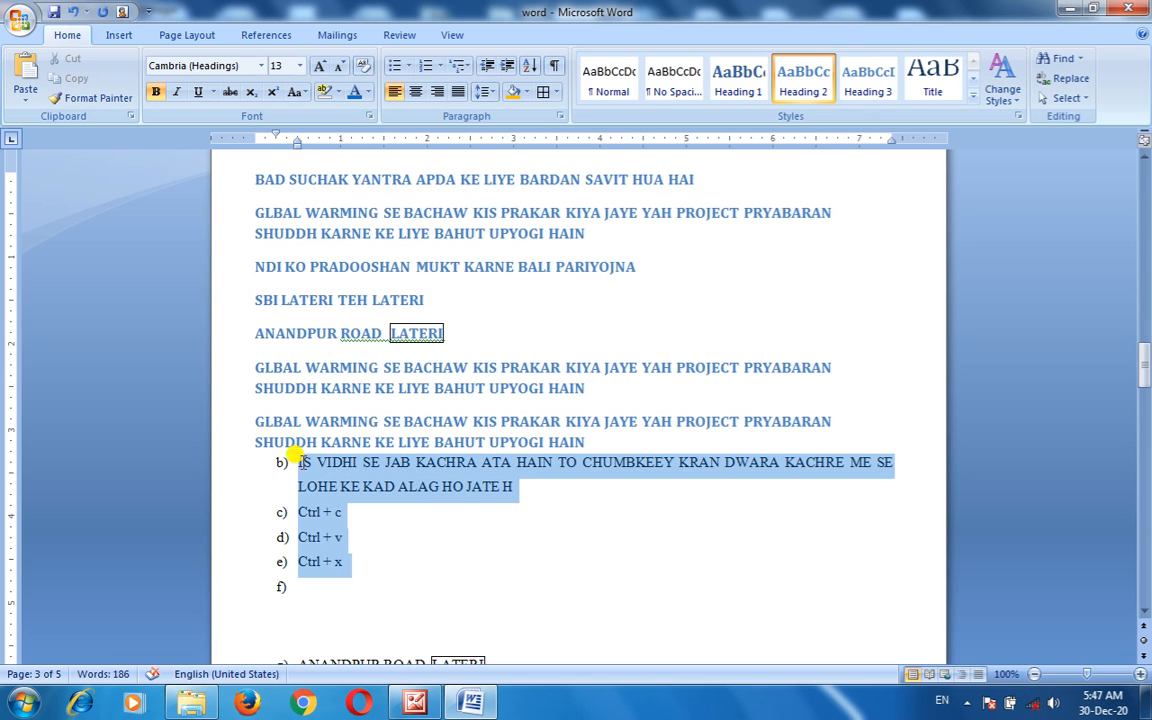
{"action": "left_click", "coordinate": [970, 96]}
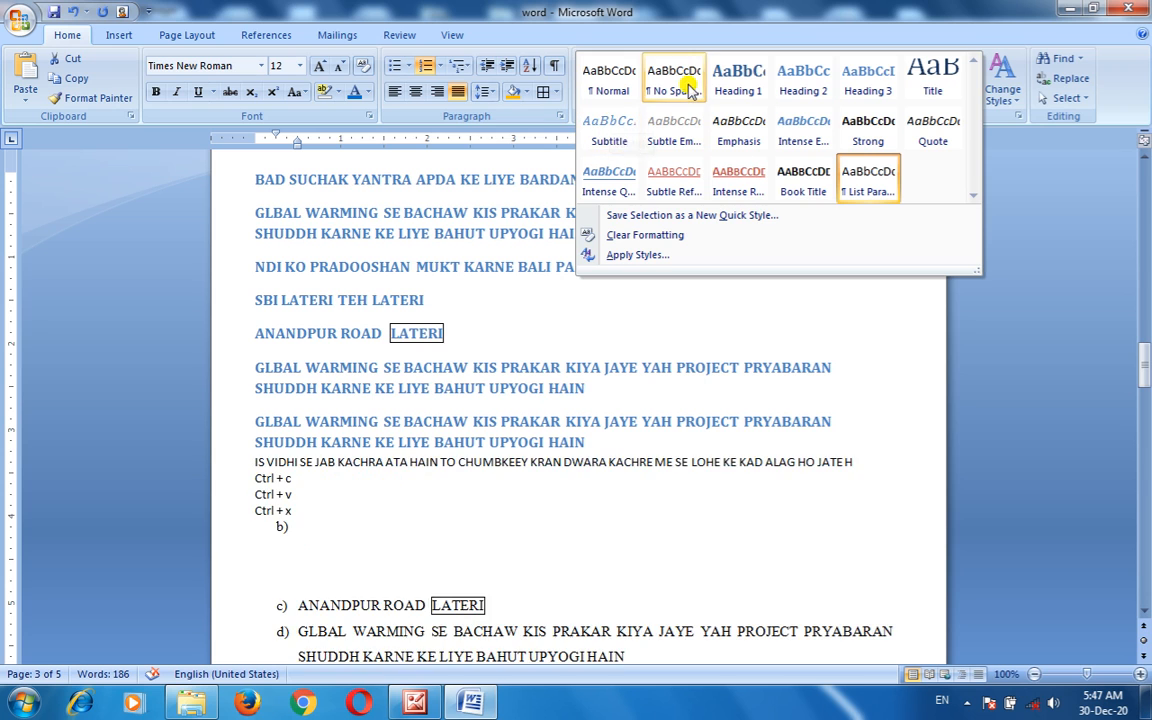
{"action": "left_click", "coordinate": [732, 78]}
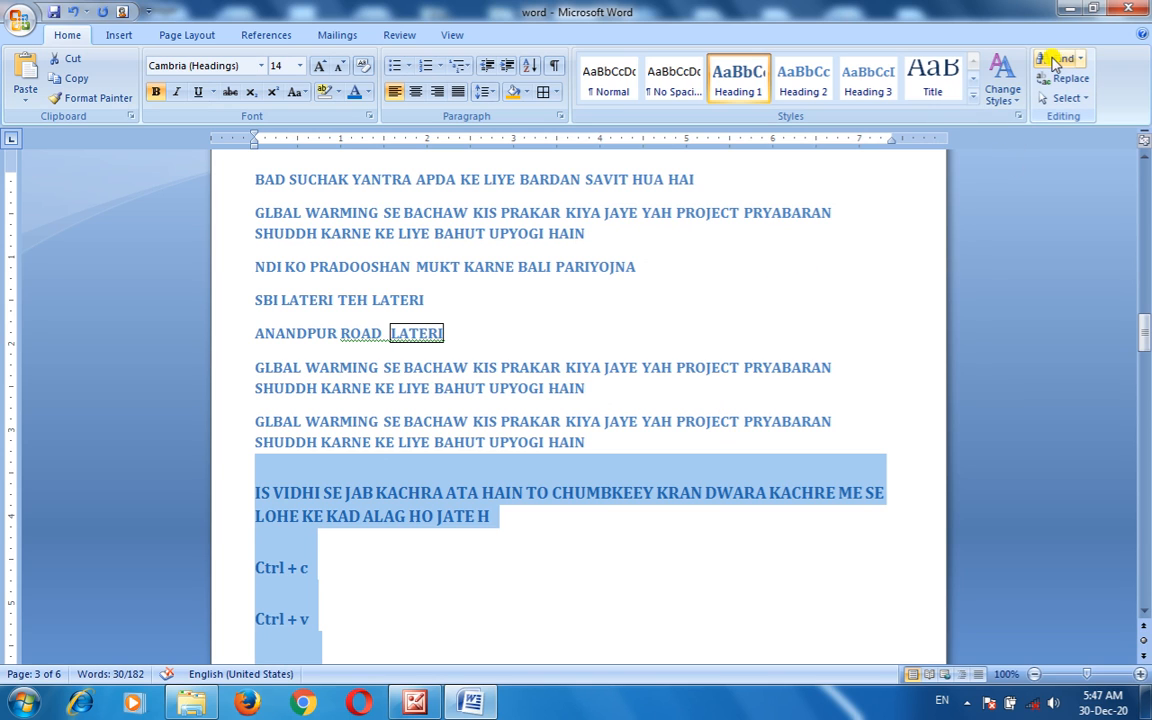
Look through the Find, Replace and Go To options of Find and Replace, leaving everything unset.
{"action": "left_click", "coordinate": [1082, 60]}
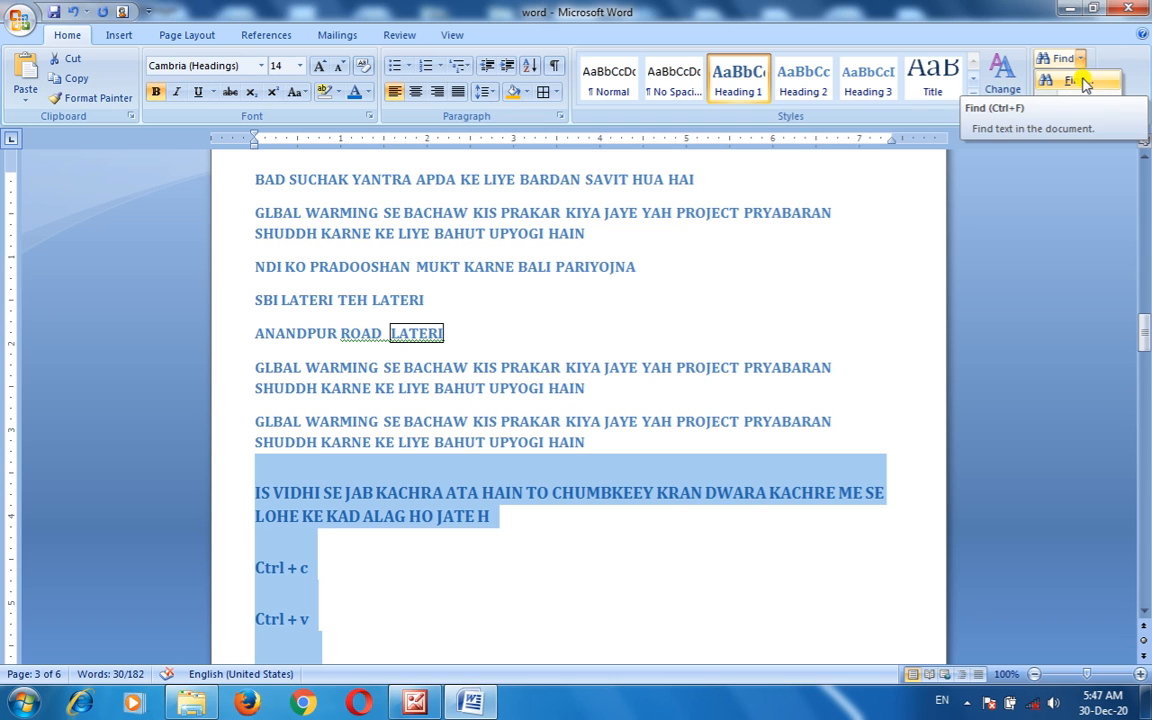
{"action": "left_click", "coordinate": [383, 484]}
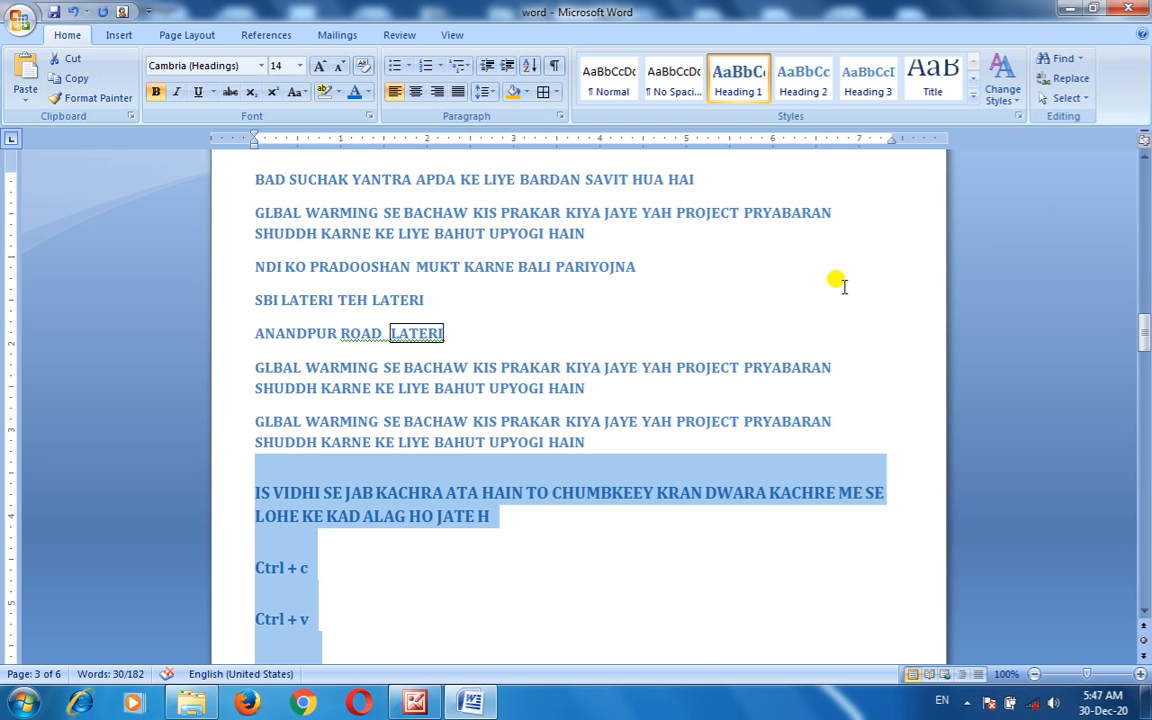
{"action": "left_click", "coordinate": [1058, 58]}
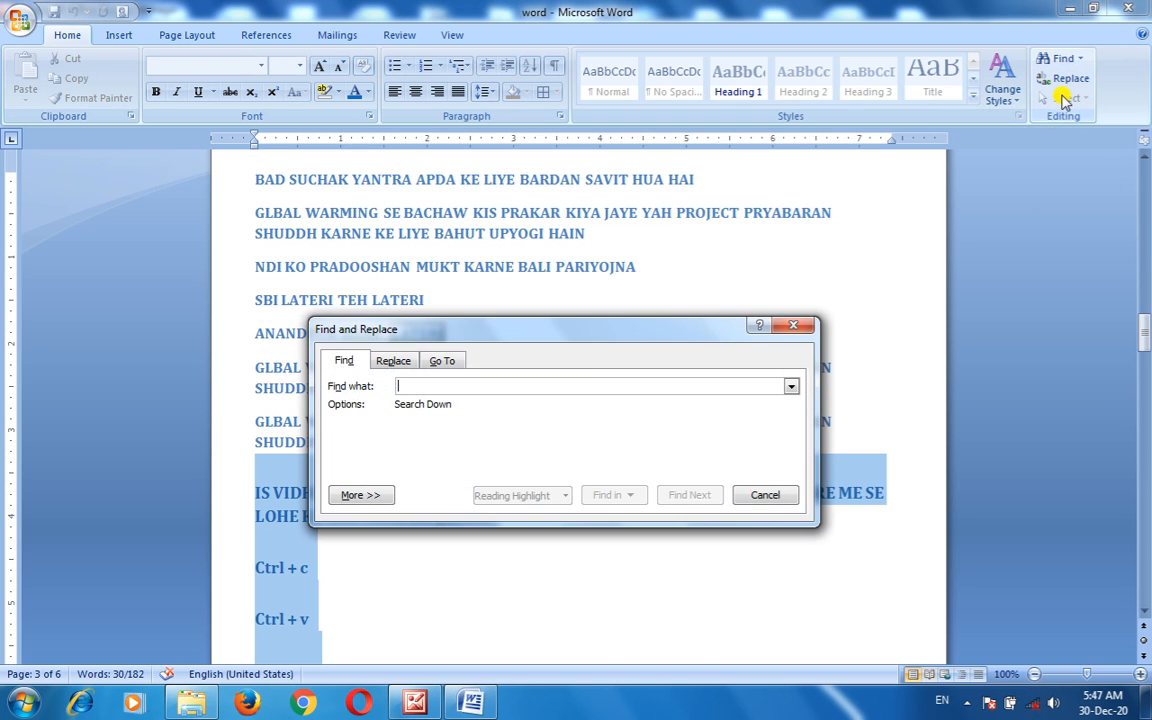
{"action": "left_click", "coordinate": [393, 361]}
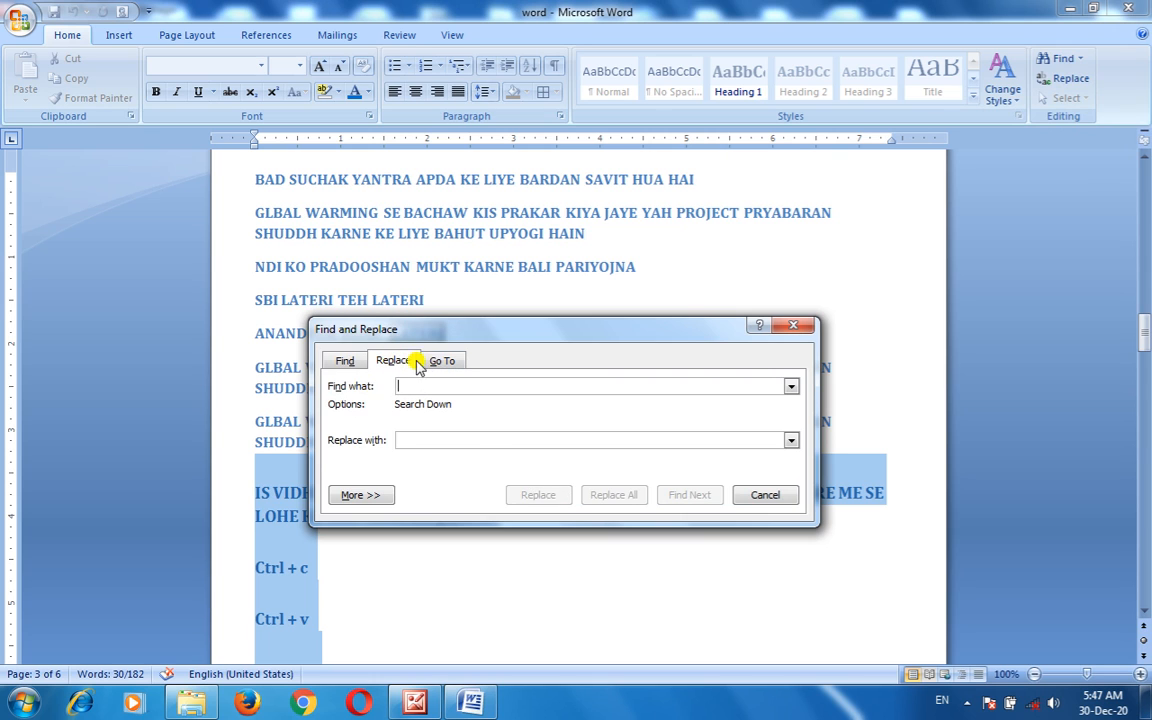
{"action": "left_click", "coordinate": [444, 361]}
{"action": "left_click", "coordinate": [341, 361]}
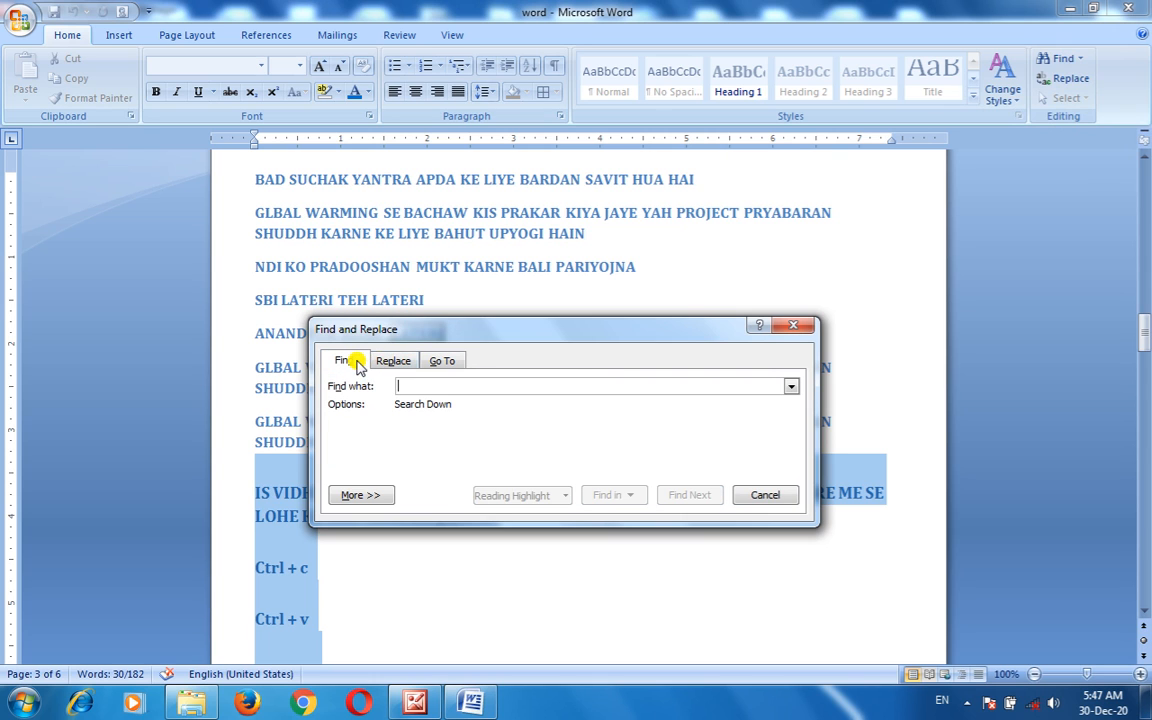
{"action": "left_click", "coordinate": [793, 326]}
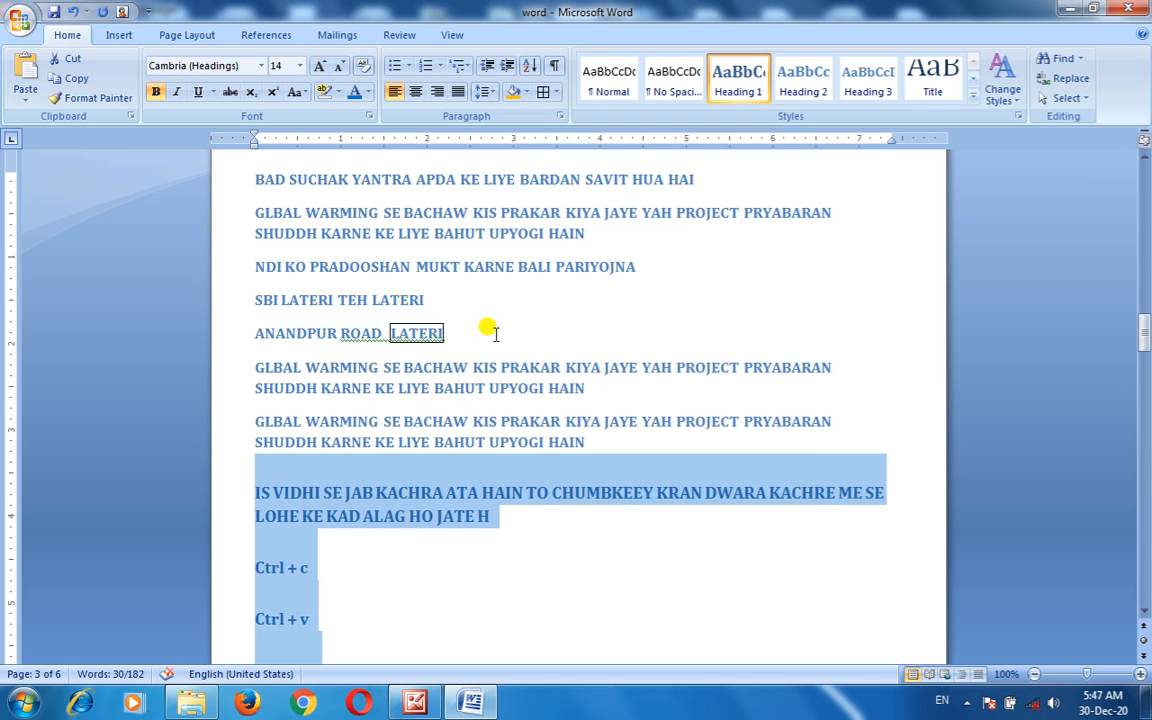
{"action": "left_click", "coordinate": [1062, 58]}
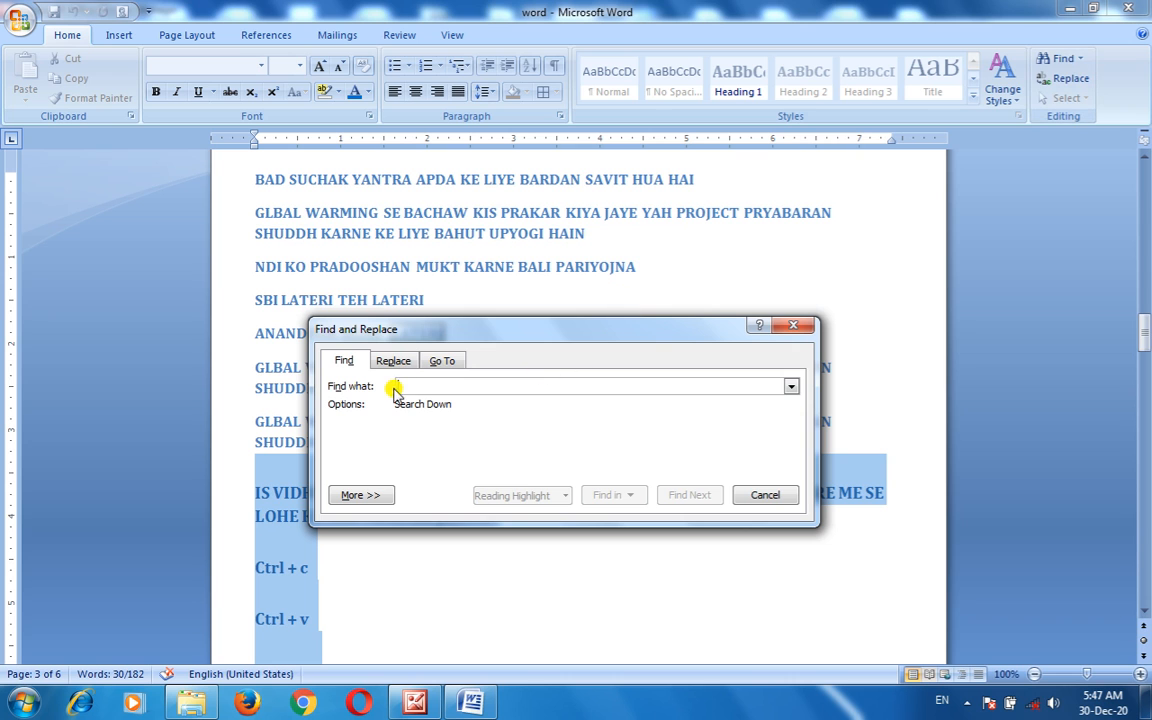
{"action": "left_click", "coordinate": [445, 226]}
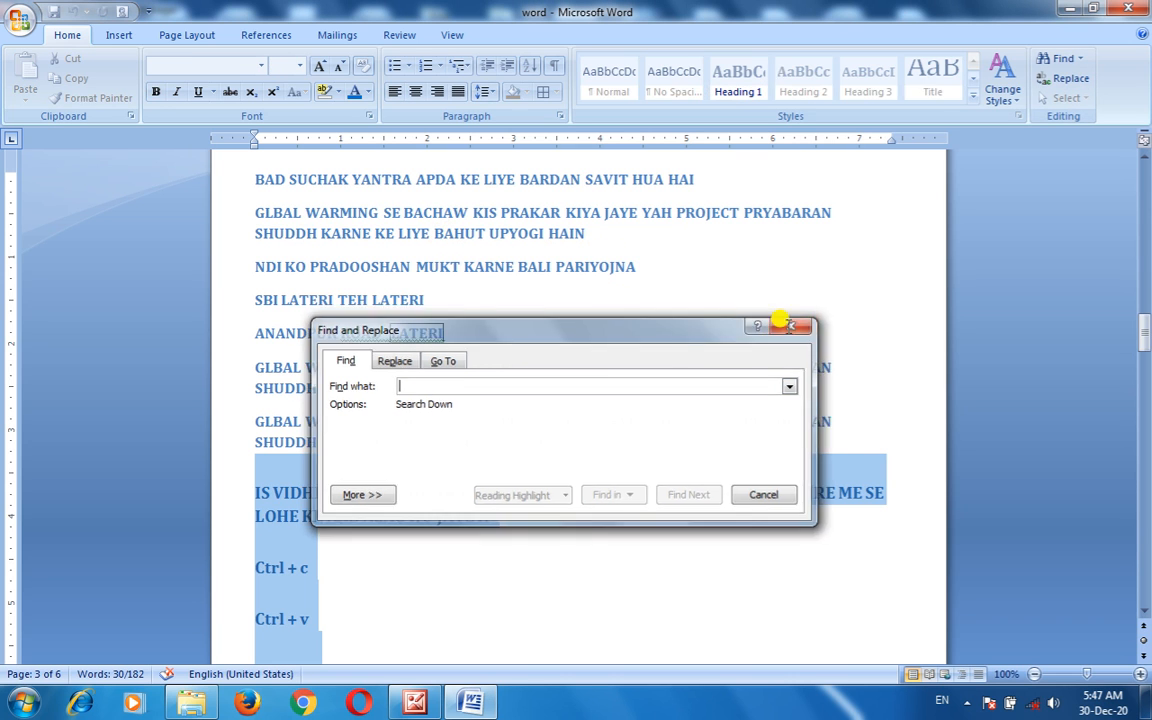
{"action": "left_click", "coordinate": [791, 326]}
{"action": "scroll", "coordinate": [352, 391], "scroll_direction": "up", "scroll_amount": 8}
{"action": "scroll", "coordinate": [408, 466], "scroll_direction": "up", "scroll_amount": 10}
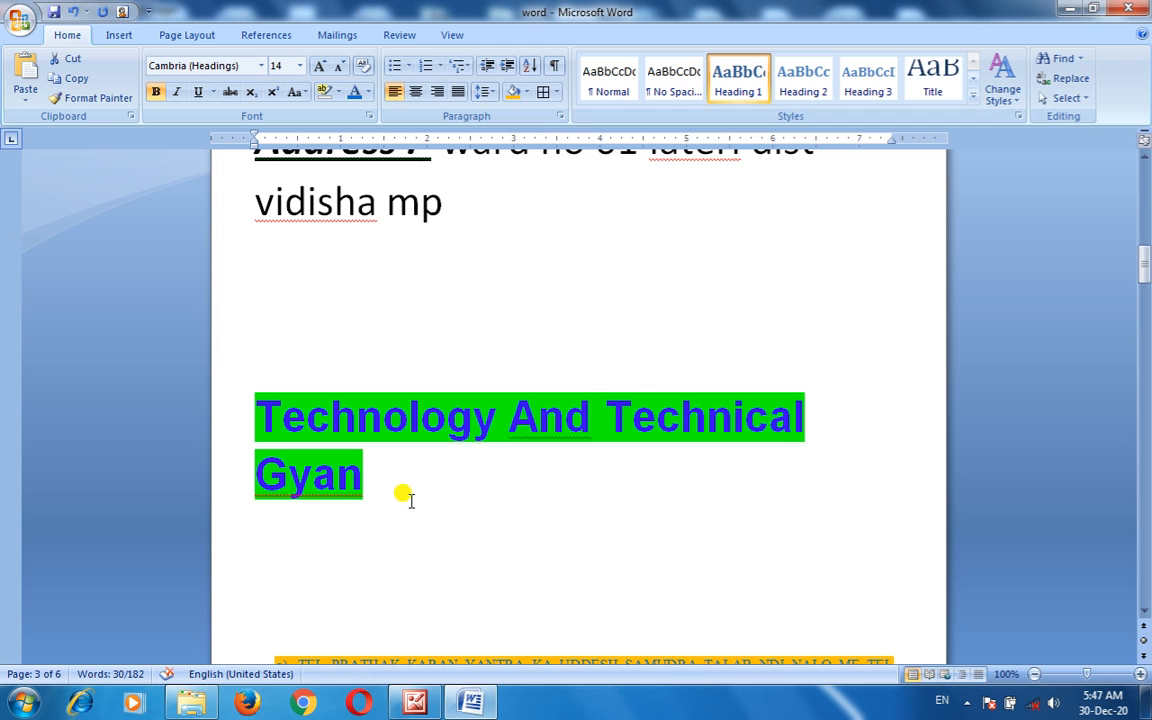
{"action": "scroll", "coordinate": [473, 519], "scroll_direction": "down", "scroll_amount": 14}
{"action": "scroll", "coordinate": [617, 519], "scroll_direction": "down", "scroll_amount": 7}
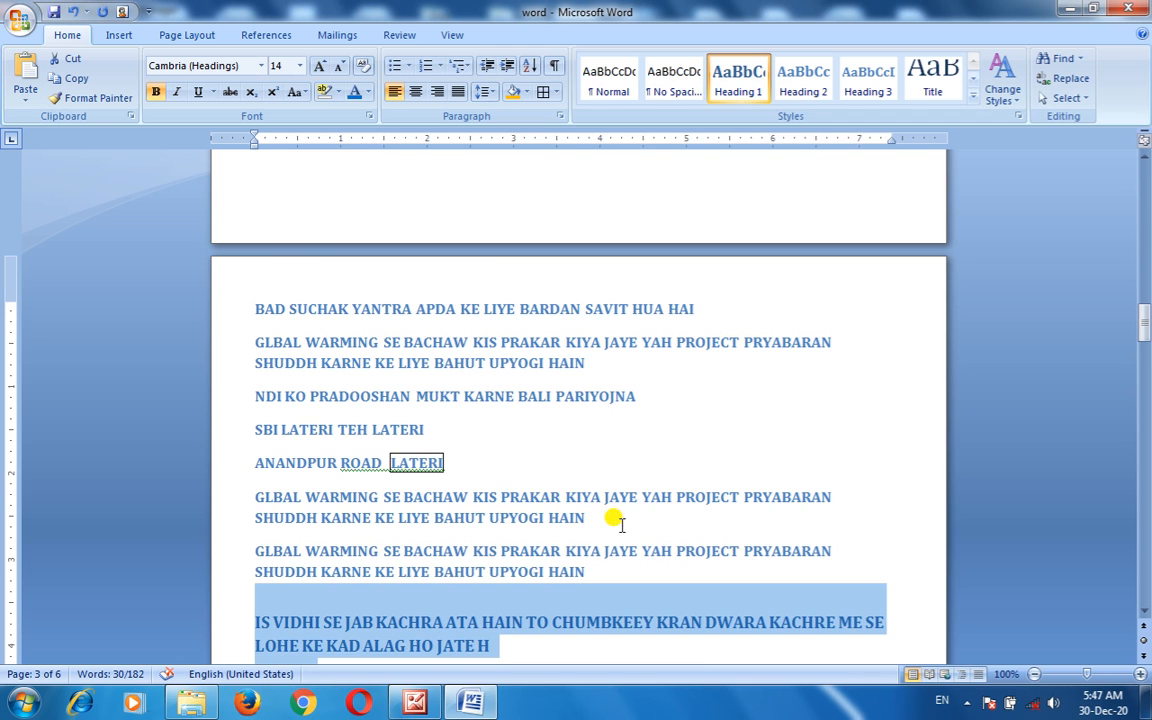
{"action": "scroll", "coordinate": [512, 410], "scroll_direction": "down", "scroll_amount": 3}
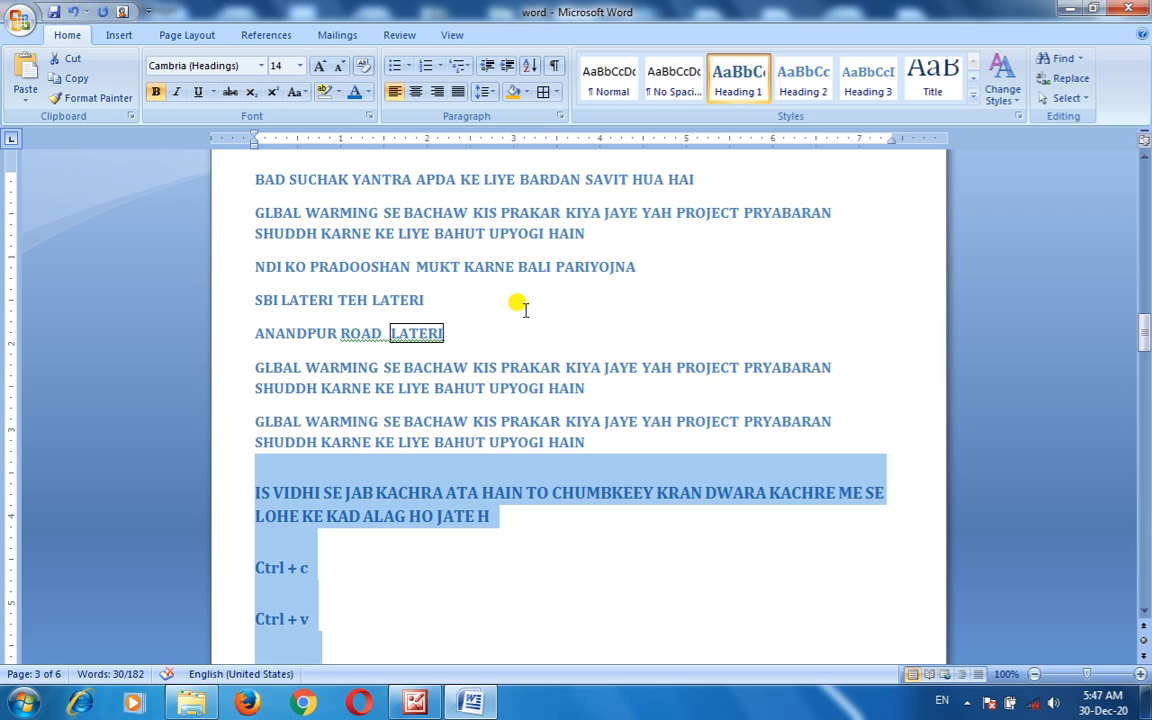
Search the selection and the rest of the document for the person's first name, stepping through each occurrence.
{"action": "left_click", "coordinate": [1070, 60]}
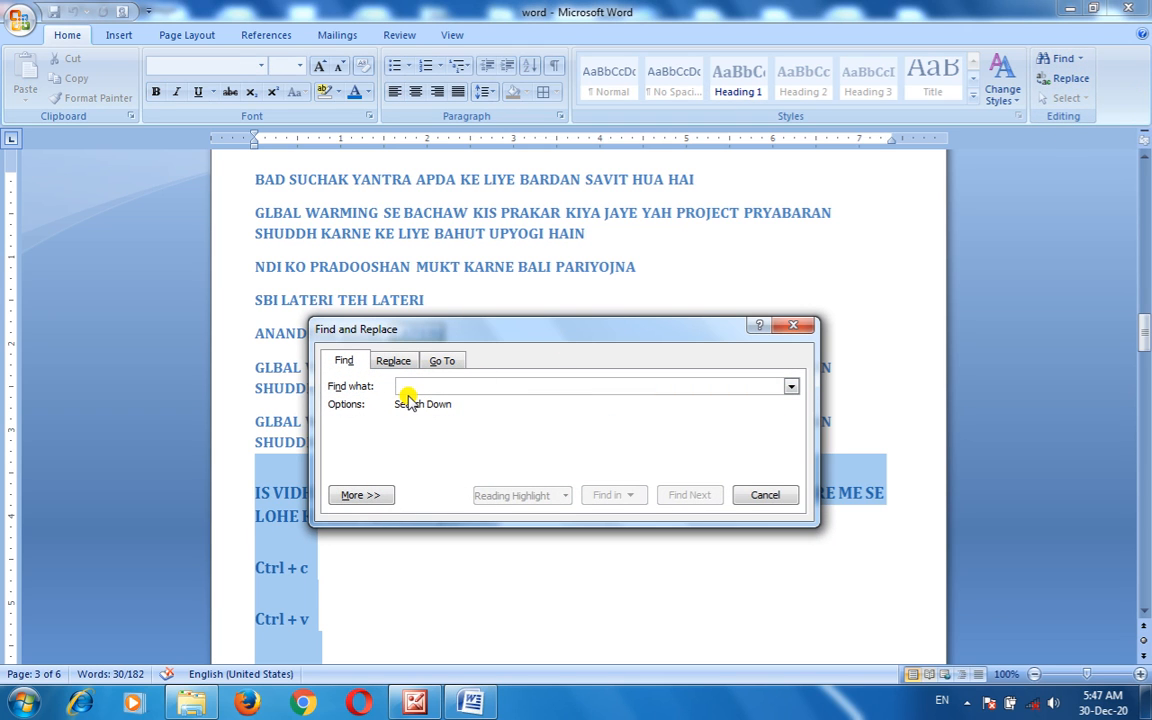
{"action": "type", "text": "ram"}
{"action": "type", "text": "akant"}
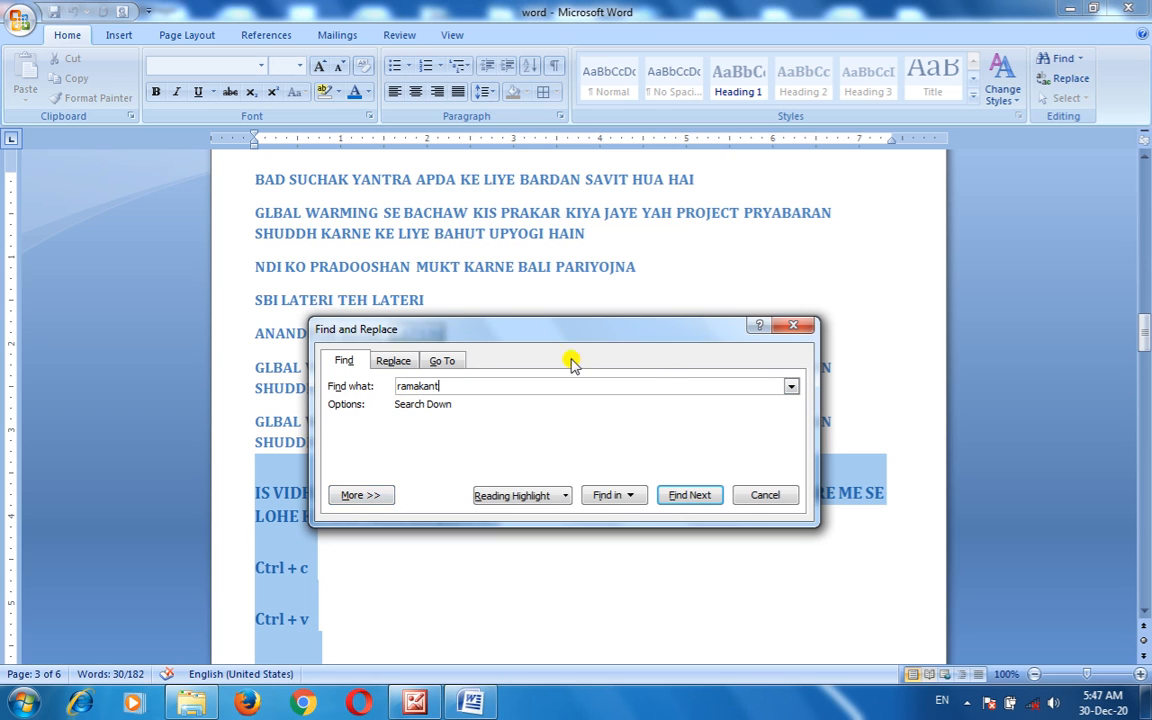
{"action": "left_click", "coordinate": [684, 496]}
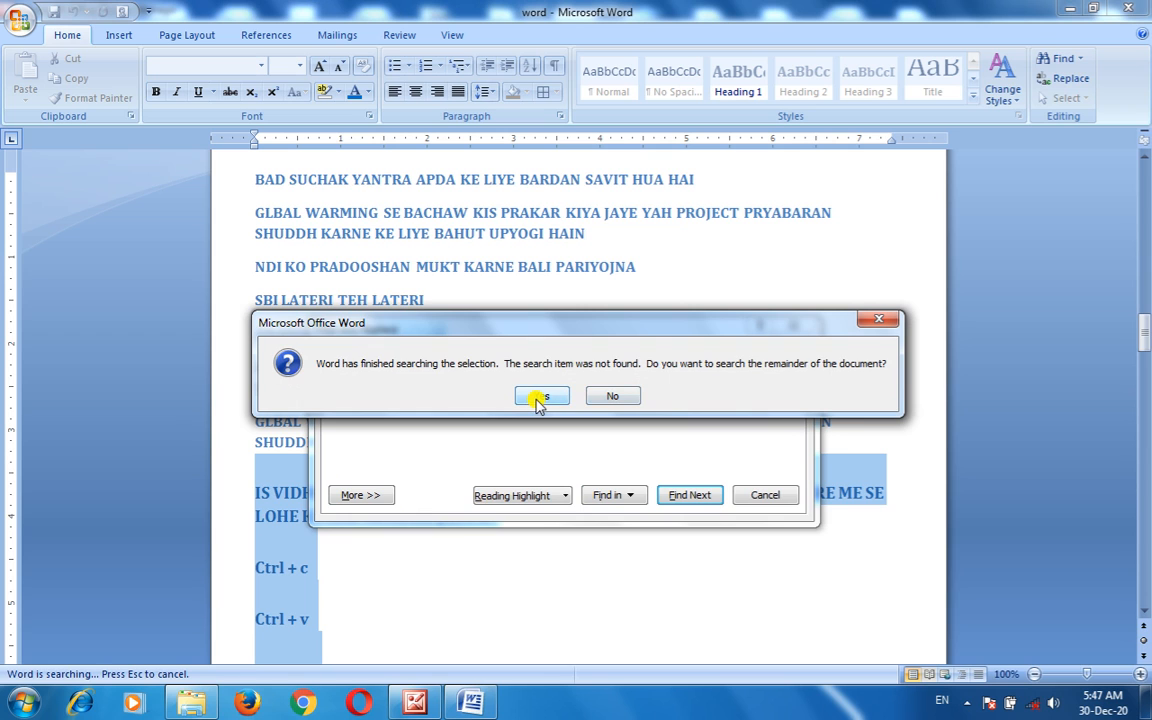
{"action": "left_click", "coordinate": [538, 400]}
{"action": "left_click", "coordinate": [538, 396]}
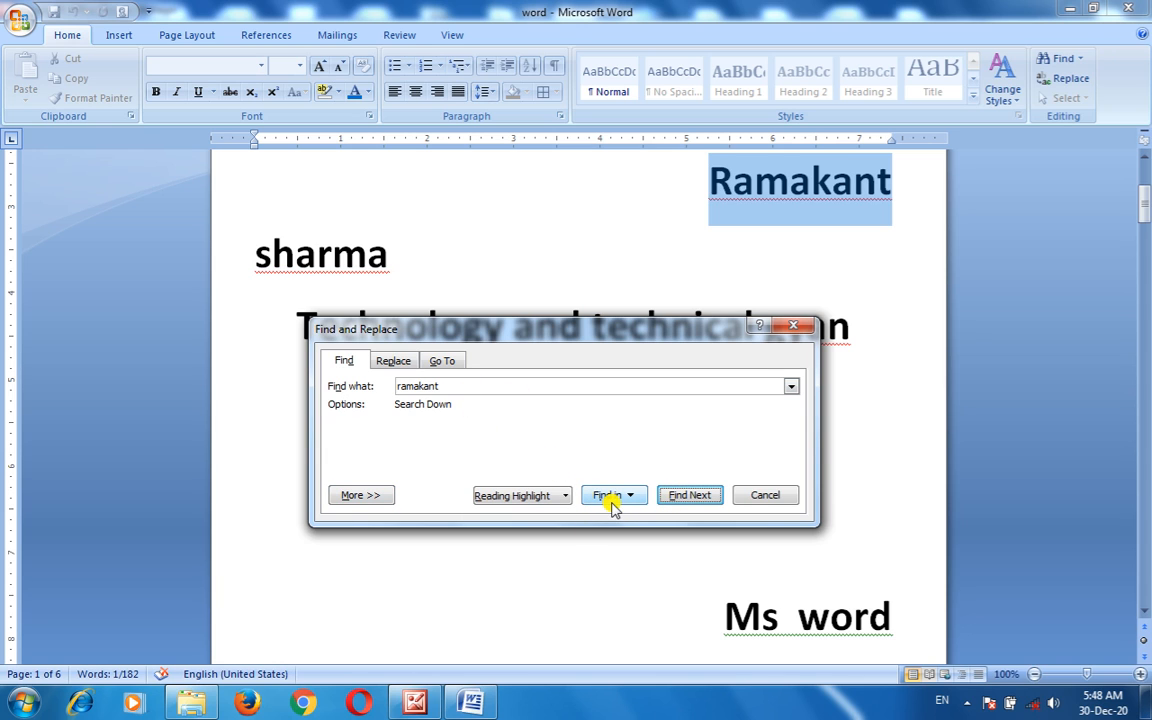
{"action": "left_click", "coordinate": [700, 497]}
{"action": "left_click", "coordinate": [700, 497]}
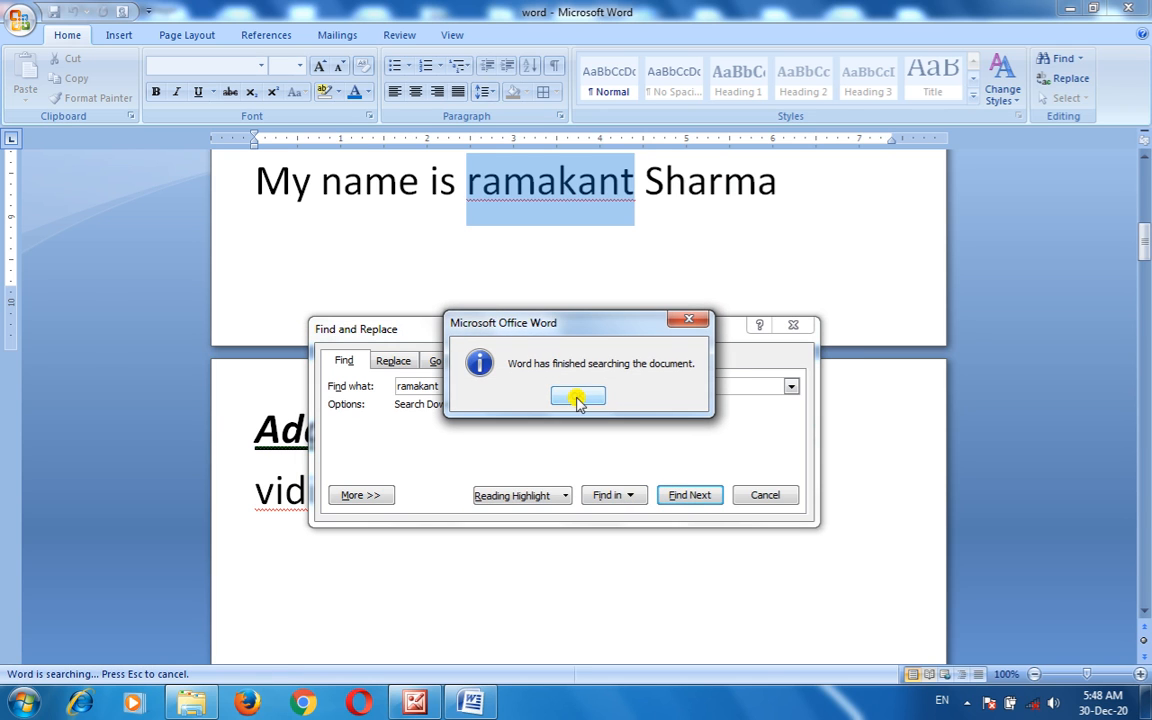
{"action": "left_click", "coordinate": [578, 400]}
Search for "lateri", extending the search beyond the selected headings, and close the search with the text deselected.
{"action": "type", "text": "lateri"}
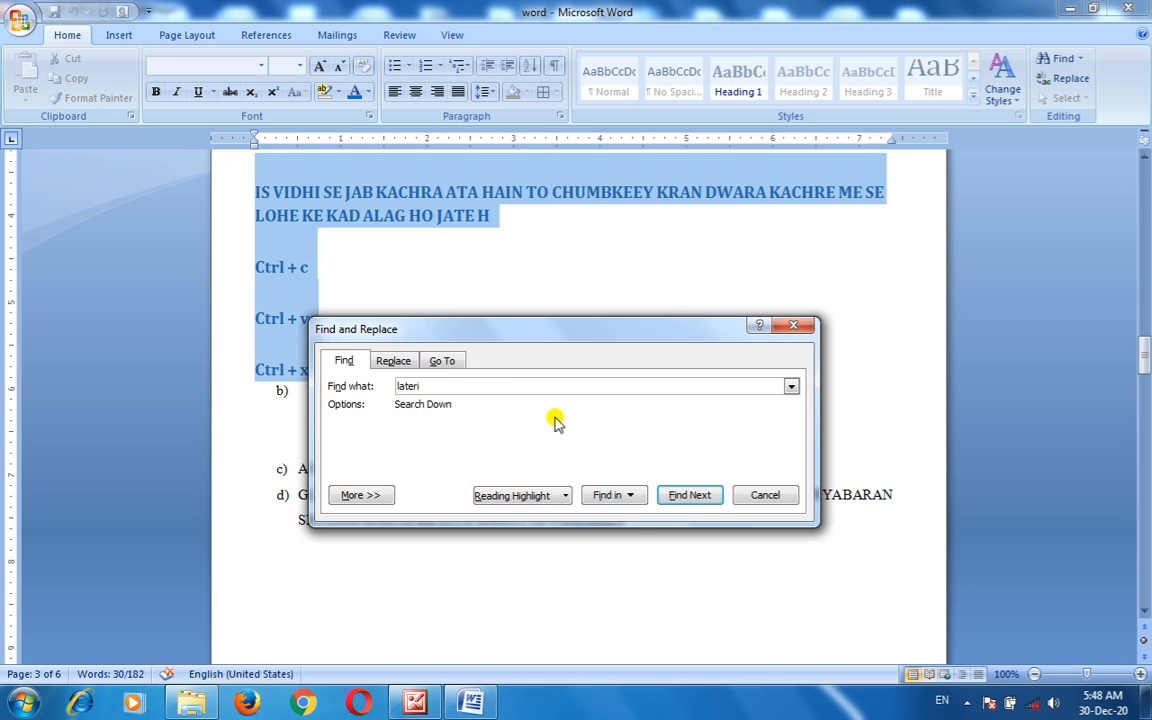
{"action": "left_click", "coordinate": [686, 497]}
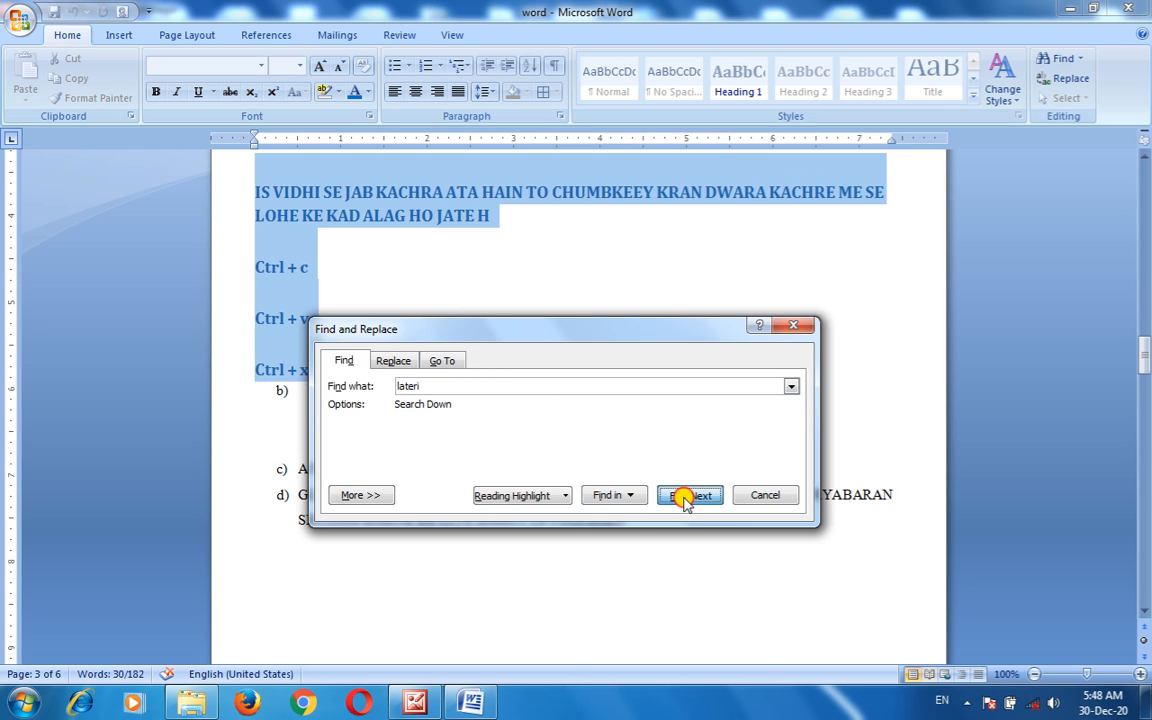
{"action": "left_click", "coordinate": [543, 396]}
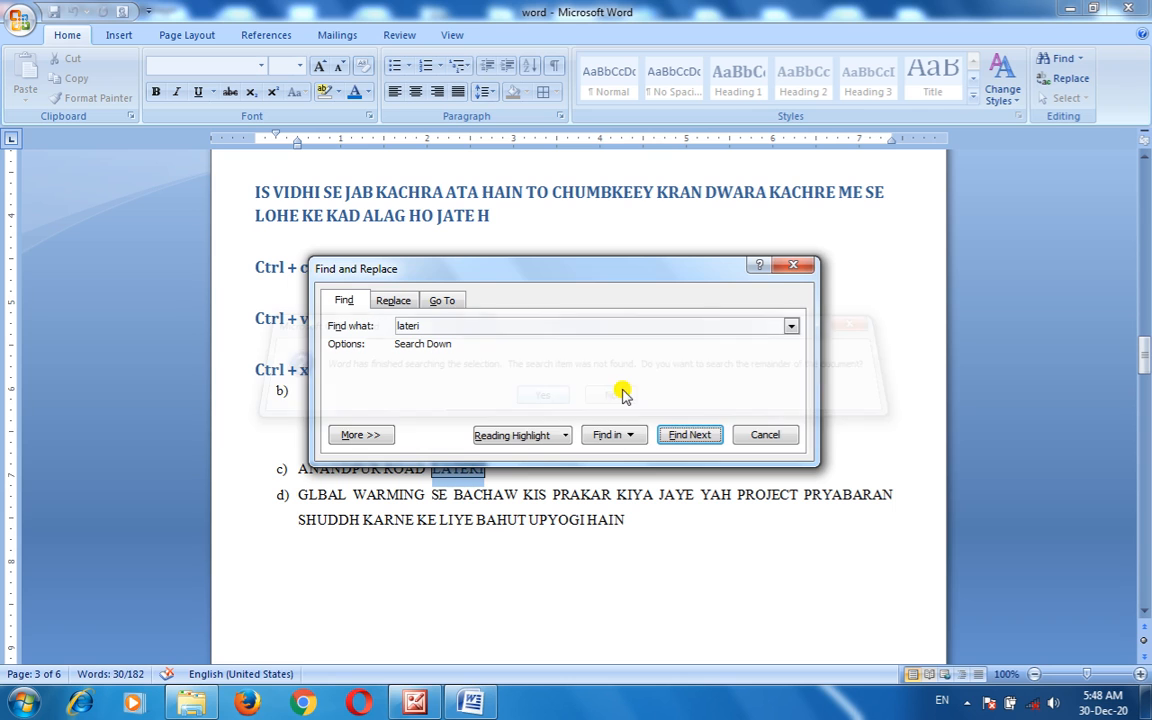
{"action": "left_click", "coordinate": [793, 265]}
{"action": "left_click", "coordinate": [607, 318]}
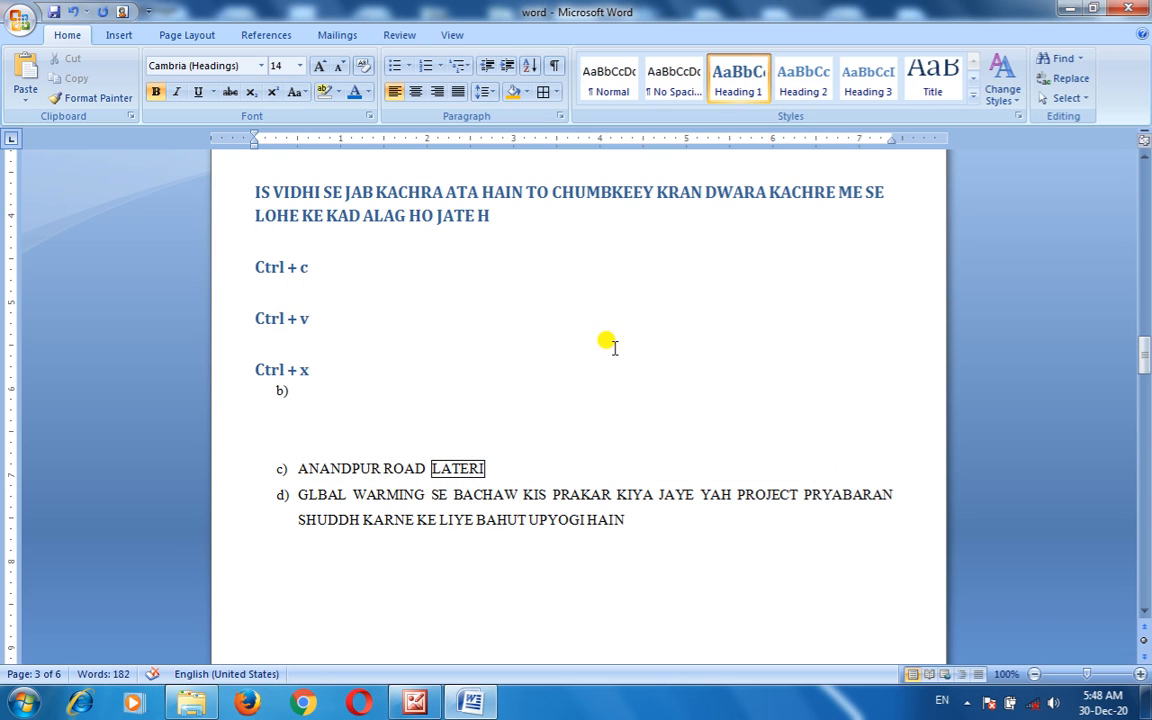
Find "lateri" again and step through its occurrences, moving the search dialog clear of the matches.
{"action": "key", "text": "ctrl+f"}
{"action": "left_click", "coordinate": [702, 437]}
{"action": "left_click_drag", "start_coordinate": [663, 268], "coordinate": [750, 183]}
{"action": "left_click", "coordinate": [784, 355]}
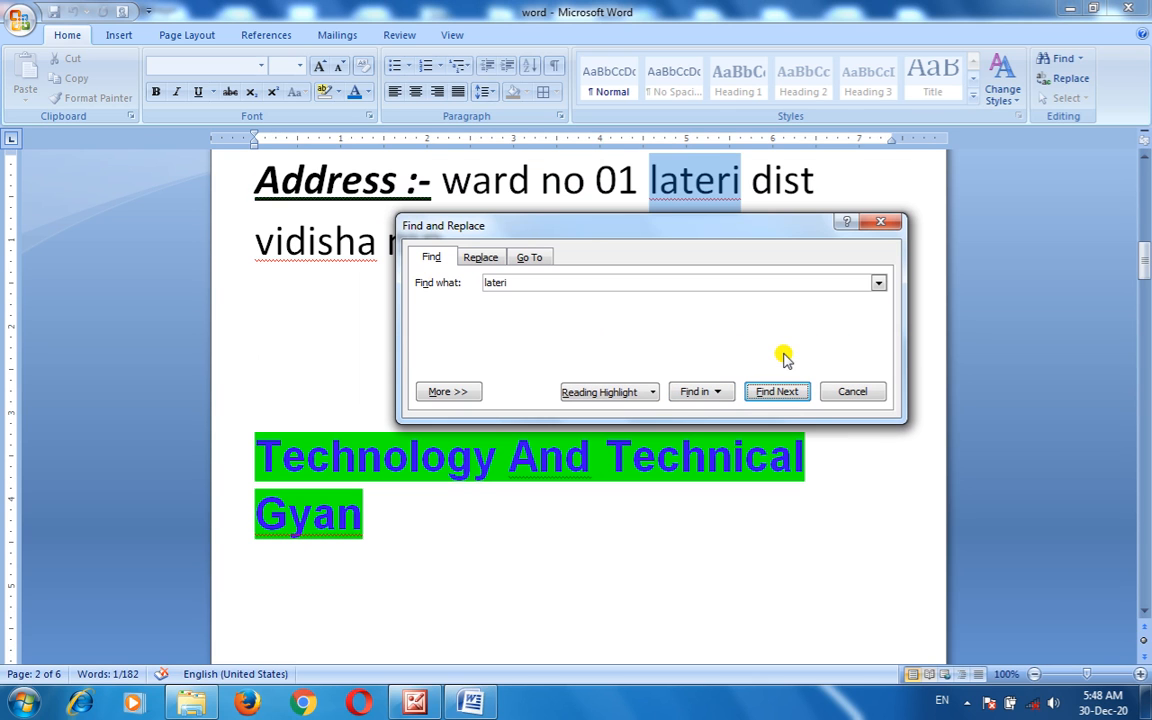
{"action": "left_click", "coordinate": [770, 393]}
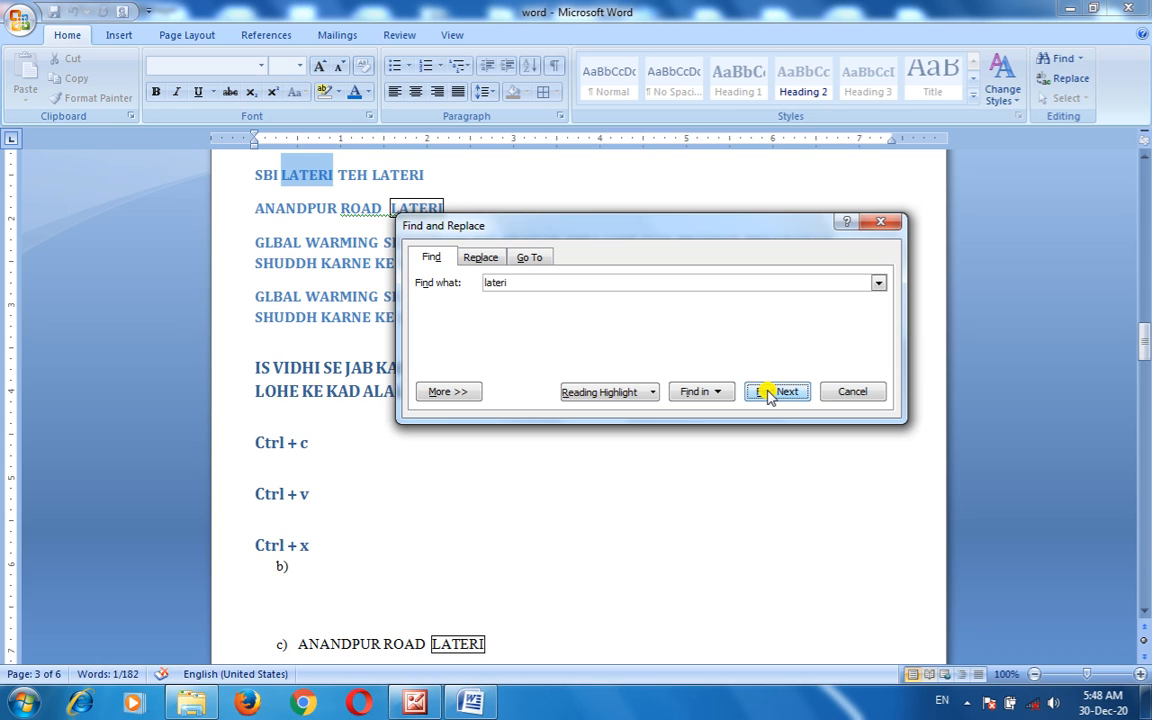
Replace every occurrence of "lateri" in the document with "vidisha".
{"action": "left_click", "coordinate": [481, 259]}
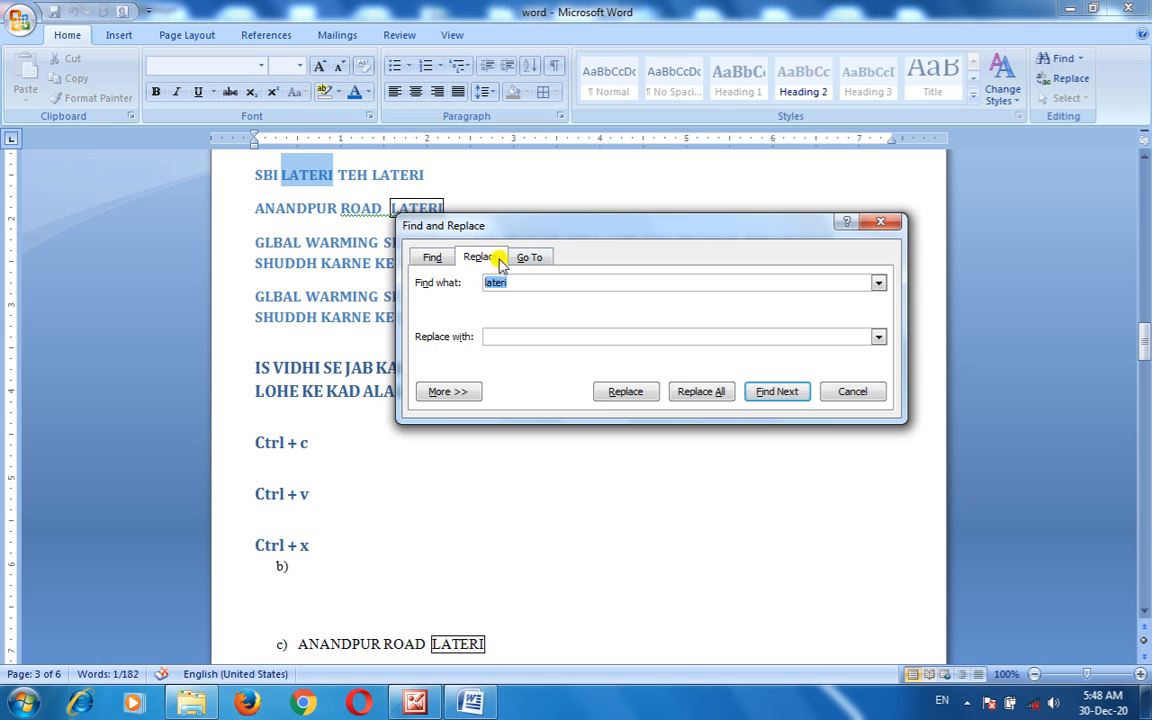
{"action": "left_click", "coordinate": [532, 335]}
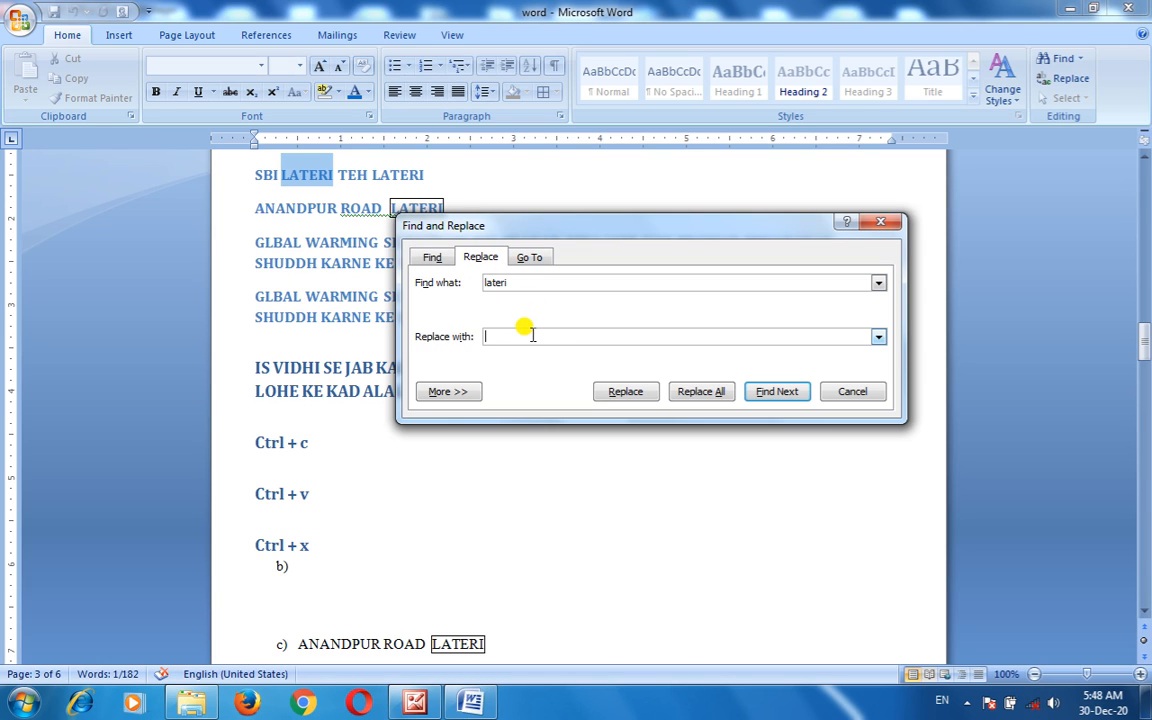
{"action": "type", "text": "vidisha"}
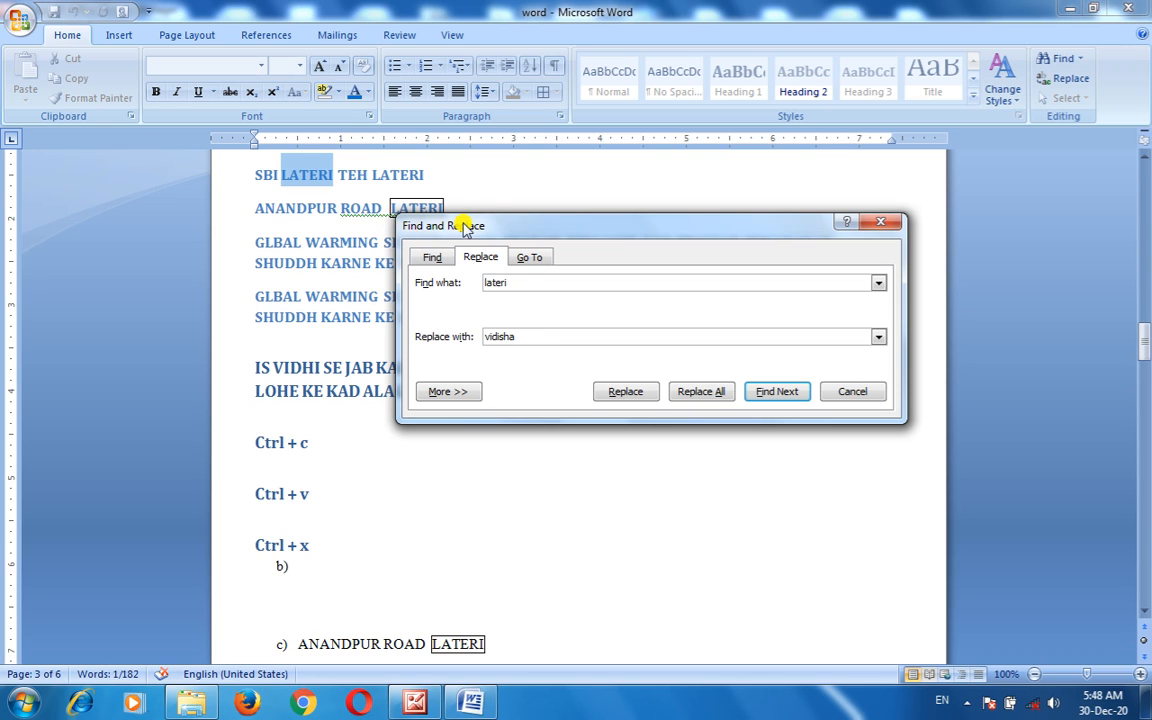
{"action": "left_click", "coordinate": [525, 283]}
{"action": "left_click", "coordinate": [690, 393]}
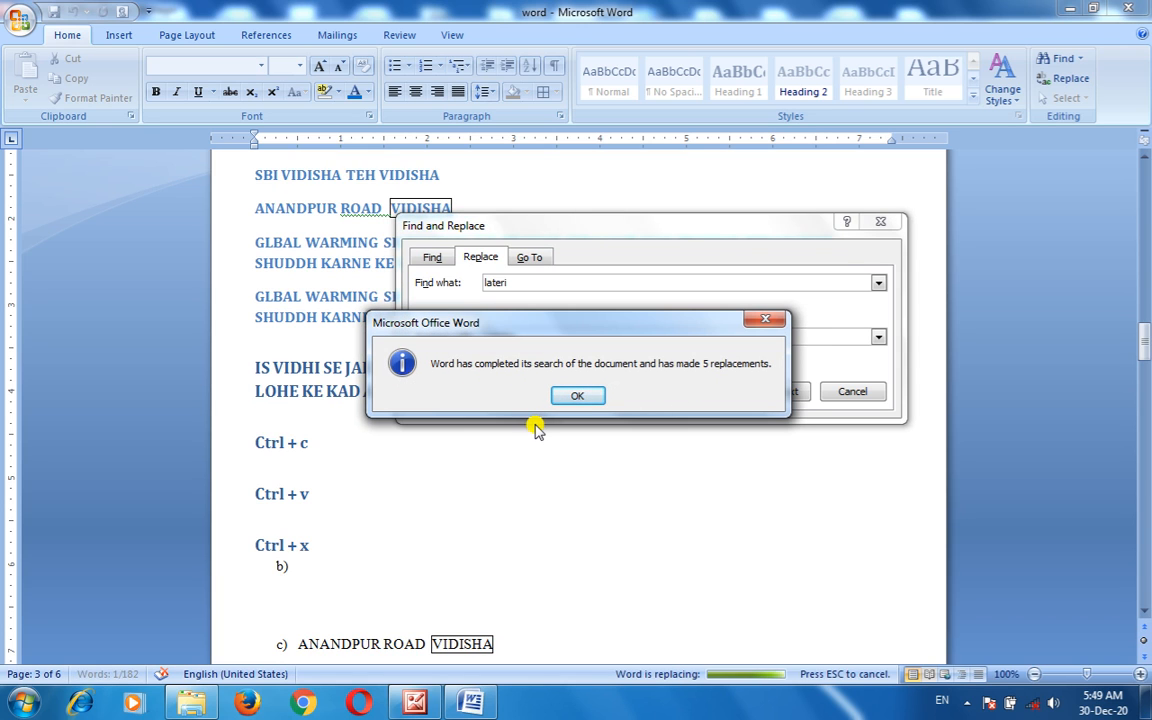
{"action": "left_click", "coordinate": [584, 399]}
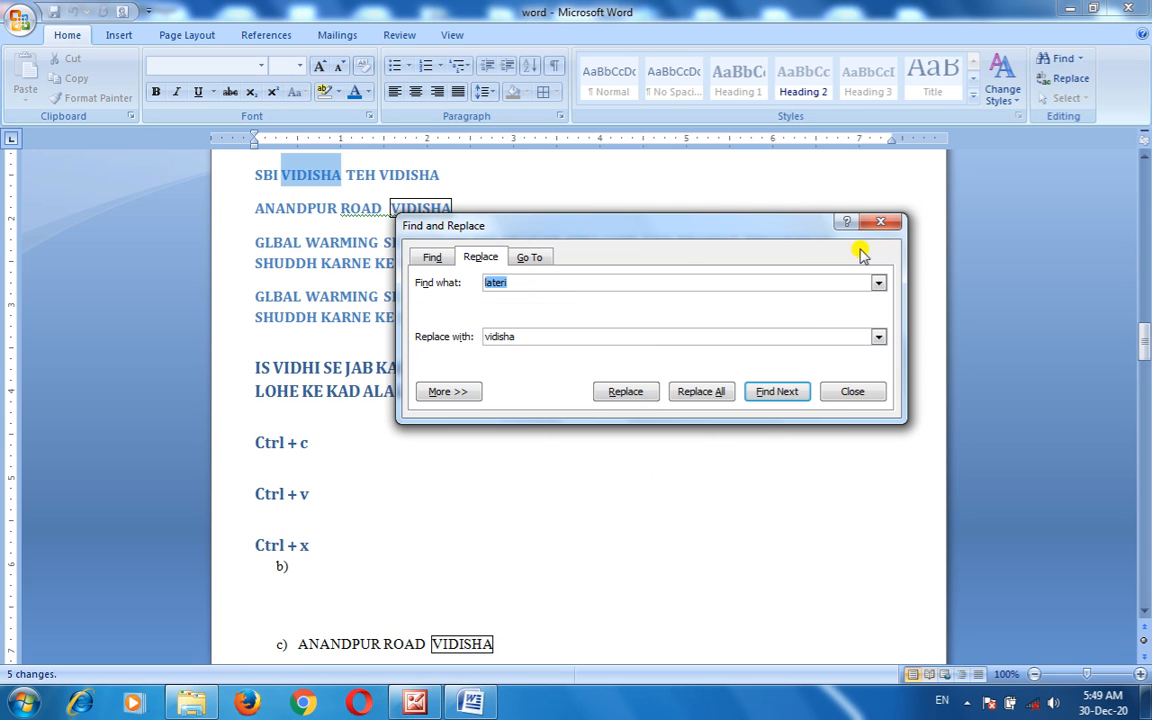
{"action": "left_click", "coordinate": [428, 257]}
{"action": "left_click", "coordinate": [482, 257]}
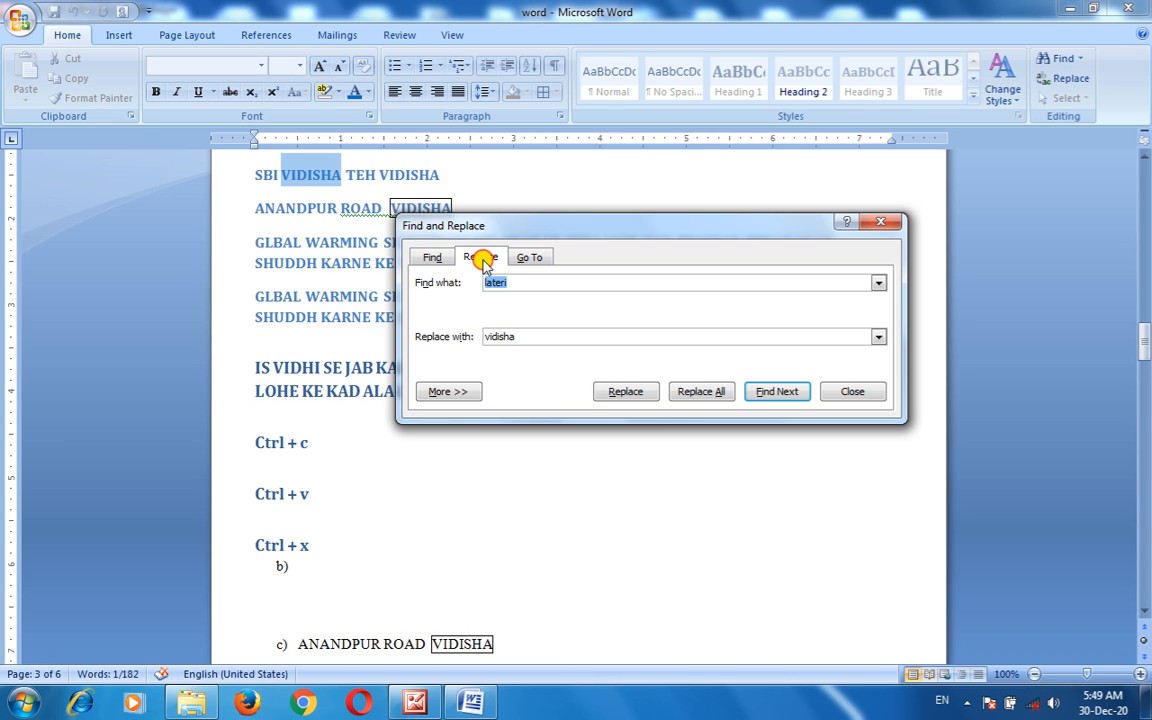